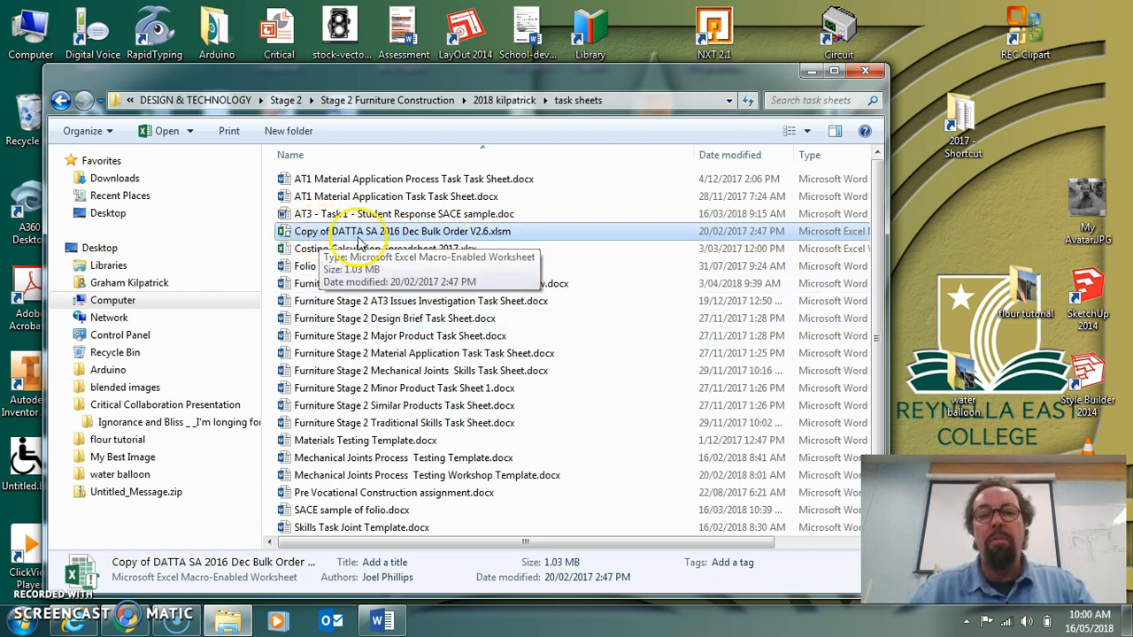
Open the workbook Copy of DATTA SA 2016 Dec Bulk Order V2.6.xlsm and dock its window on the right half of the screen
{"action": "double_click", "coordinate": [526, 234]}
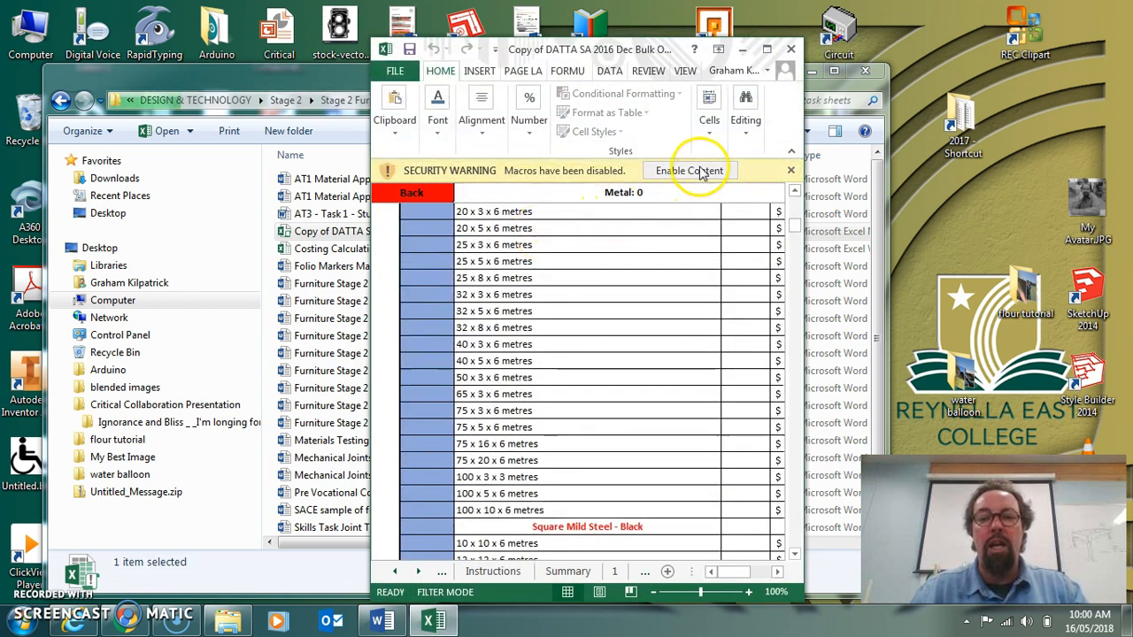
{"action": "left_click", "coordinate": [767, 49]}
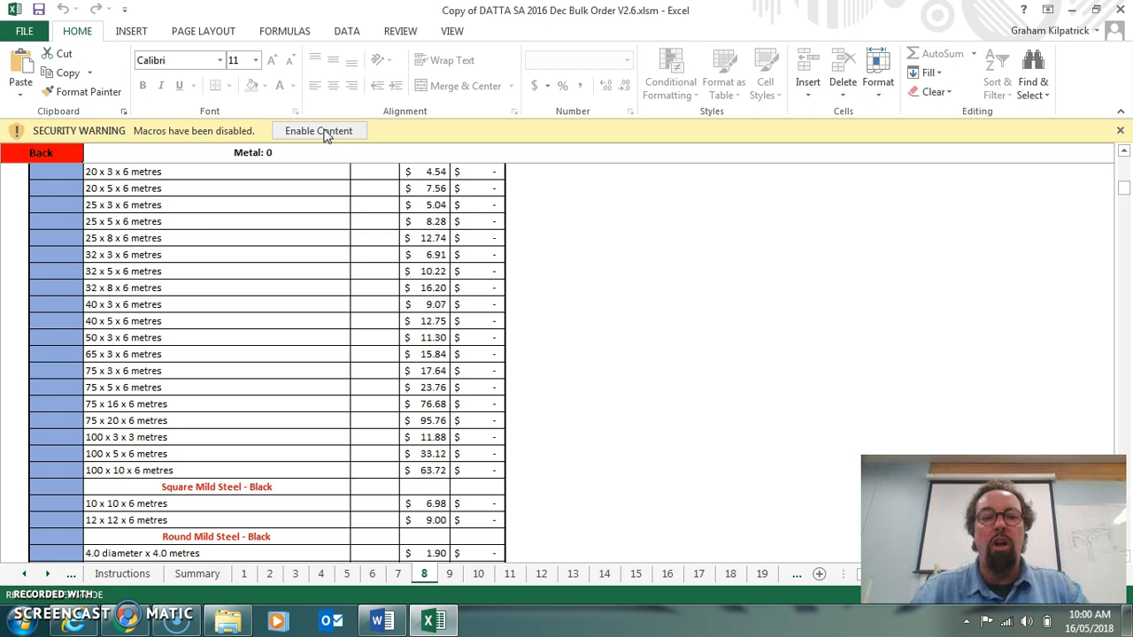
{"action": "left_click", "coordinate": [1097, 10]}
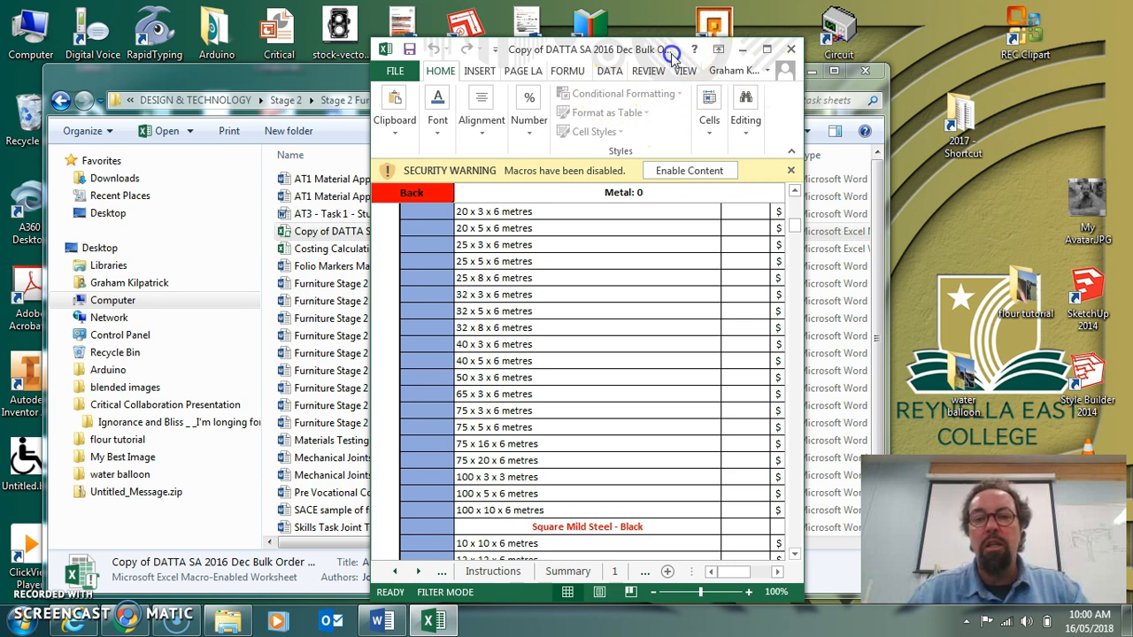
{"action": "left_click_drag", "start_coordinate": [682, 50], "coordinate": [1132, 36]}
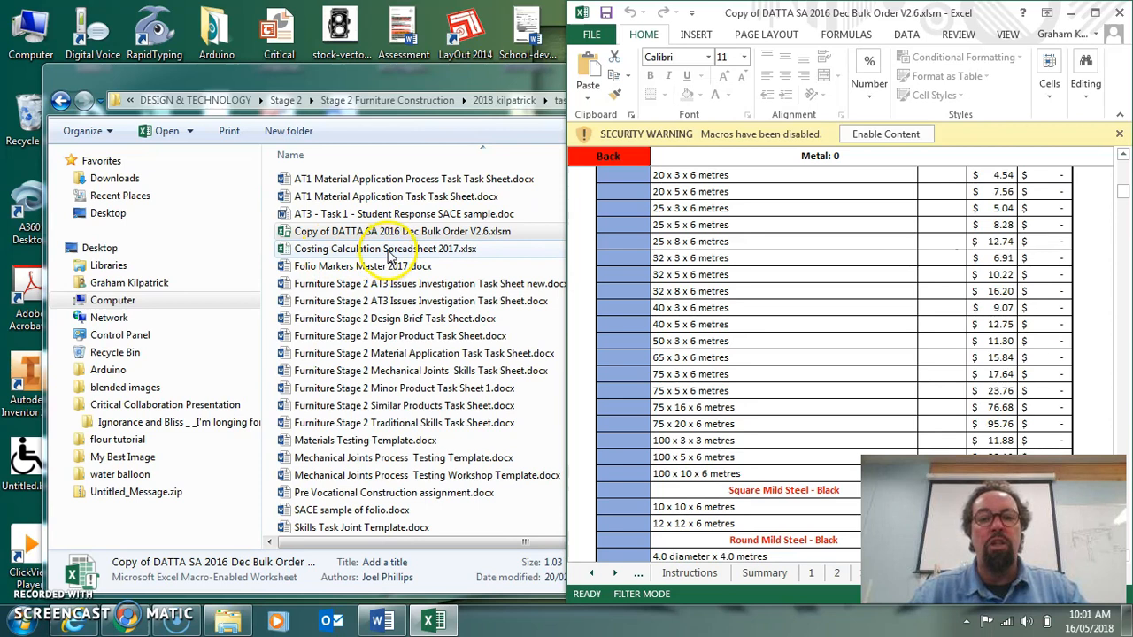
Open Costing Calculation Spreadsheet 2017.xlsx and dock its window on the left half of the screen beside the bulk order workbook
{"action": "double_click", "coordinate": [388, 251]}
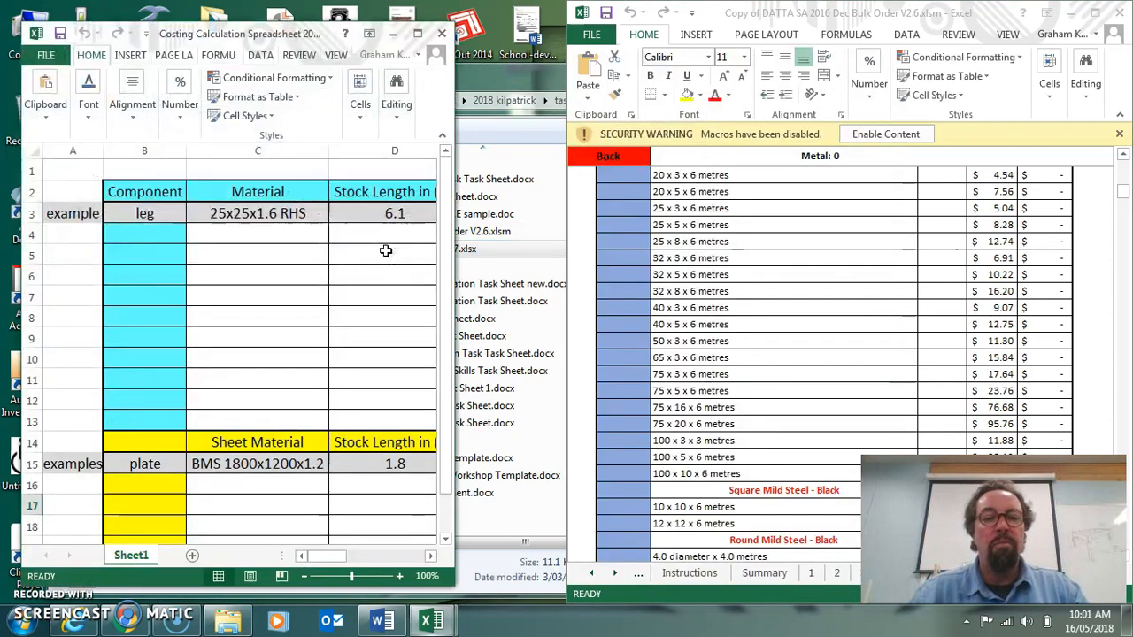
{"action": "left_click", "coordinate": [417, 33]}
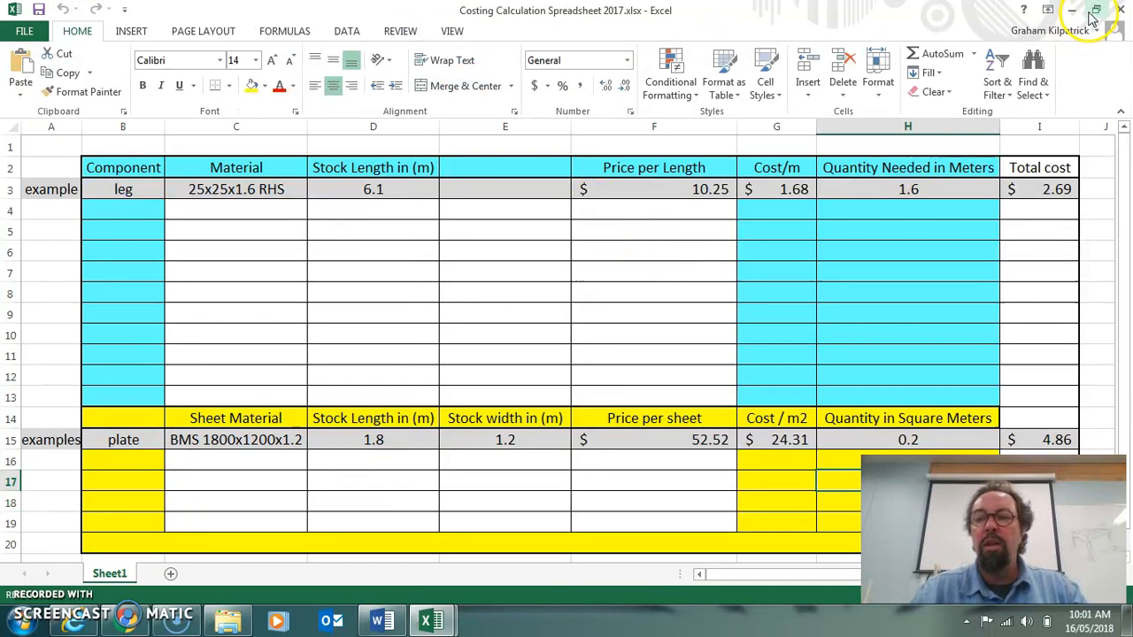
{"action": "left_click", "coordinate": [1098, 11]}
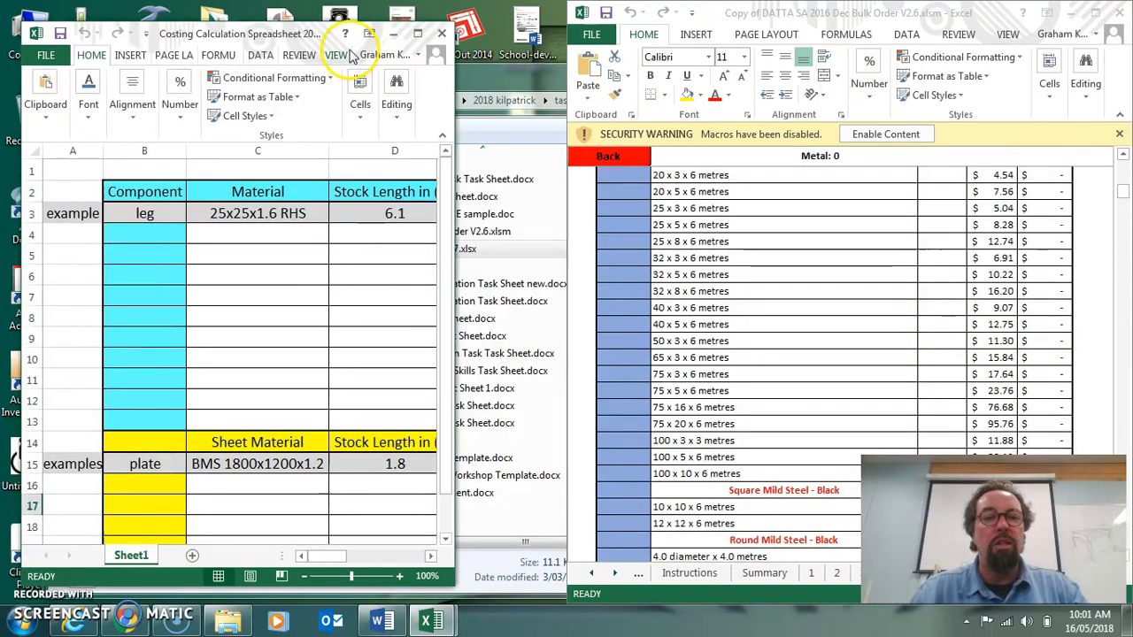
{"action": "left_click_drag", "start_coordinate": [332, 41], "coordinate": [2, 61]}
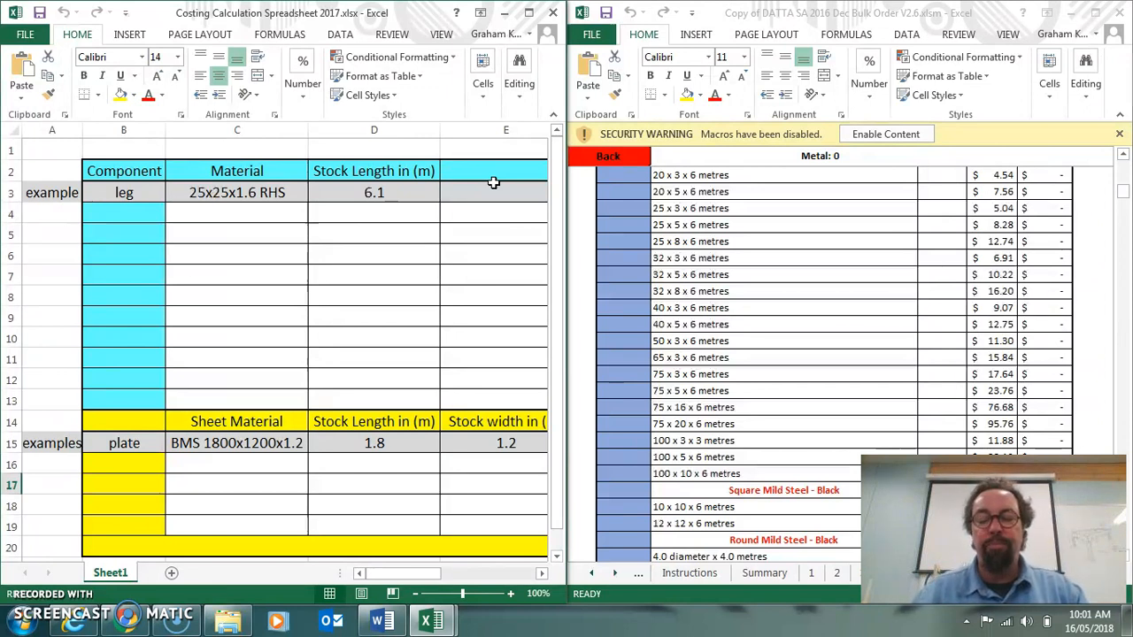
Look through the supplier sheets of the enlarged bulk order workbook and display the wood supplier's sheet 10
{"action": "left_click", "coordinate": [715, 14]}
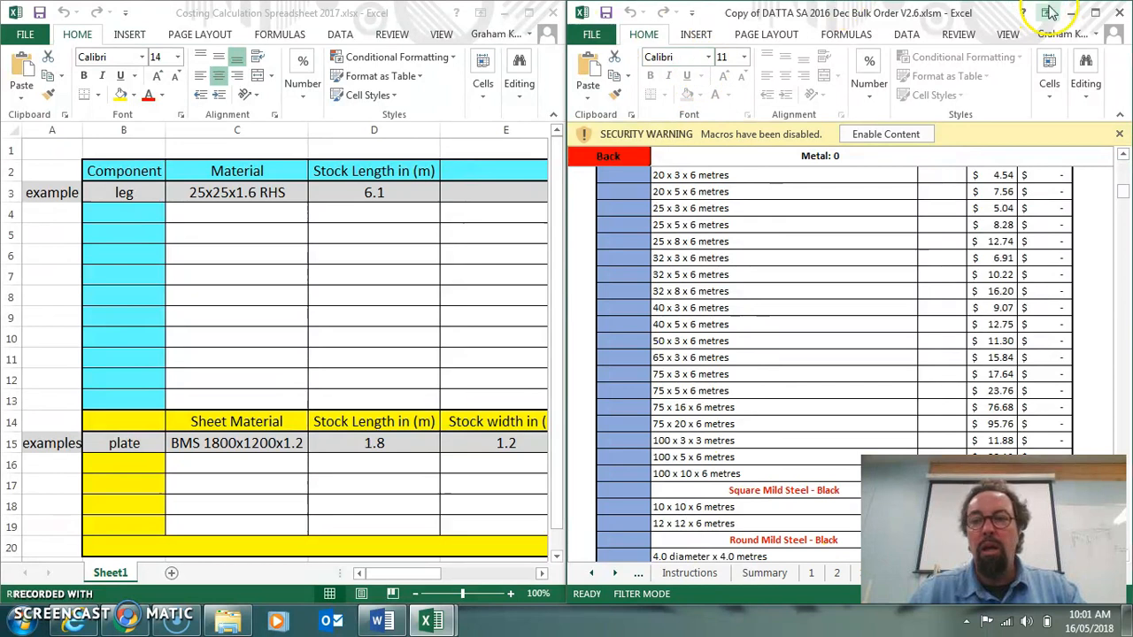
{"action": "left_click", "coordinate": [1096, 12]}
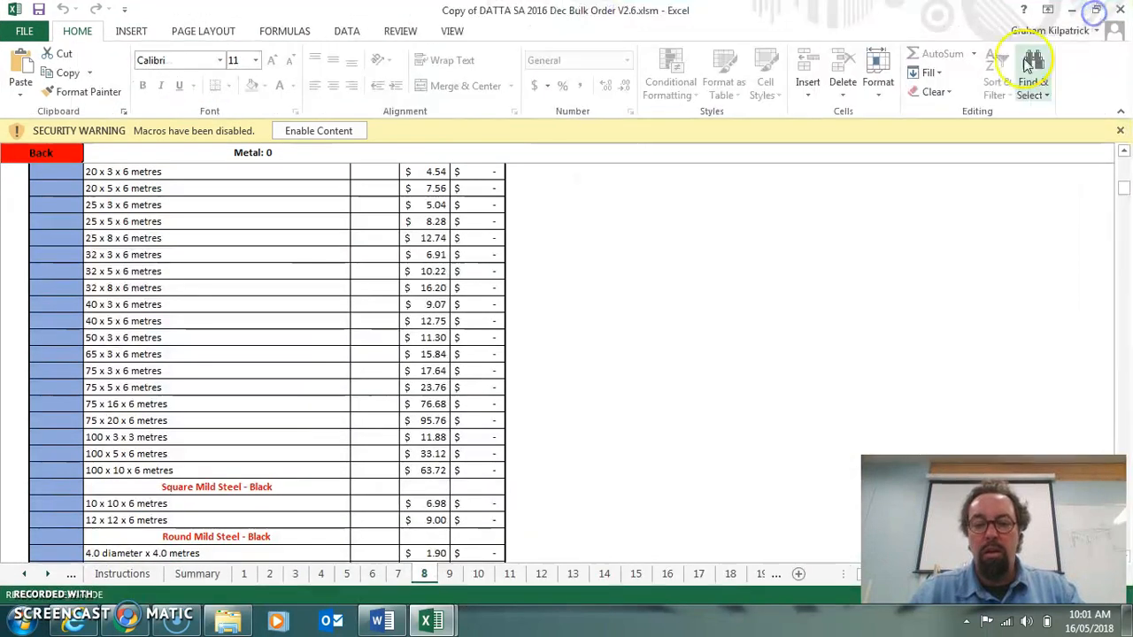
{"action": "left_click", "coordinate": [478, 574]}
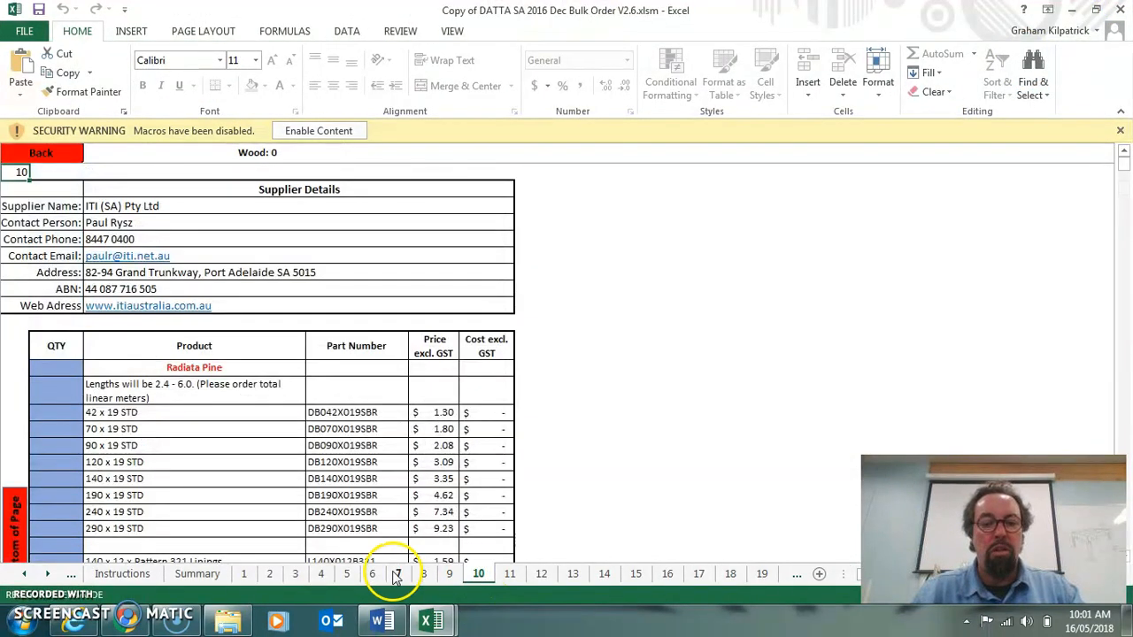
{"action": "left_click", "coordinate": [348, 574]}
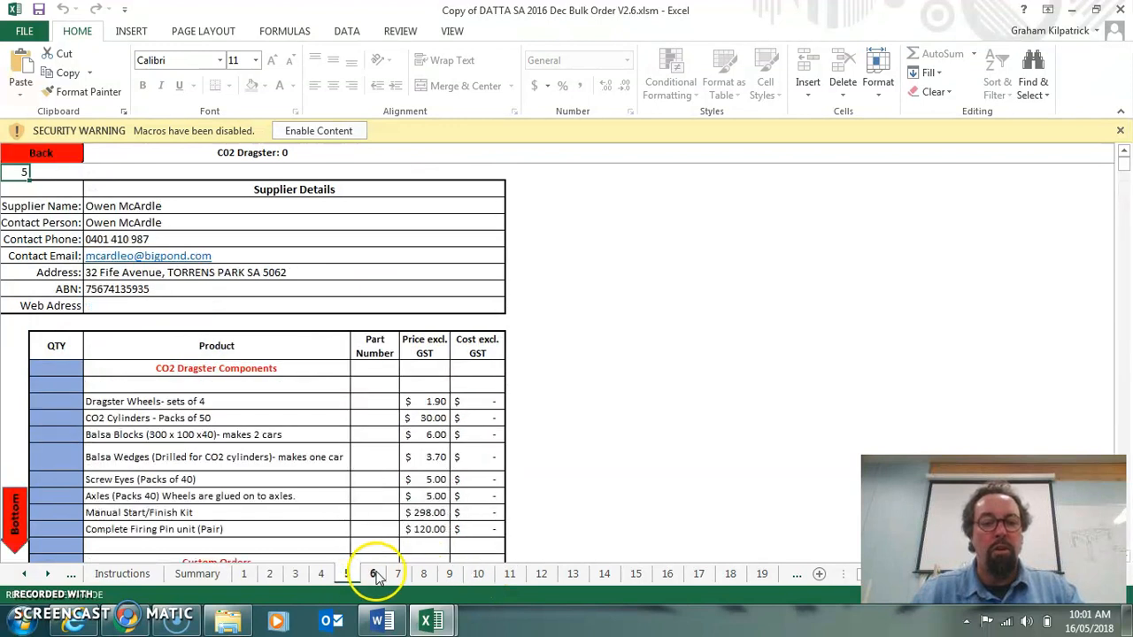
{"action": "left_click", "coordinate": [376, 574]}
{"action": "left_click", "coordinate": [400, 576]}
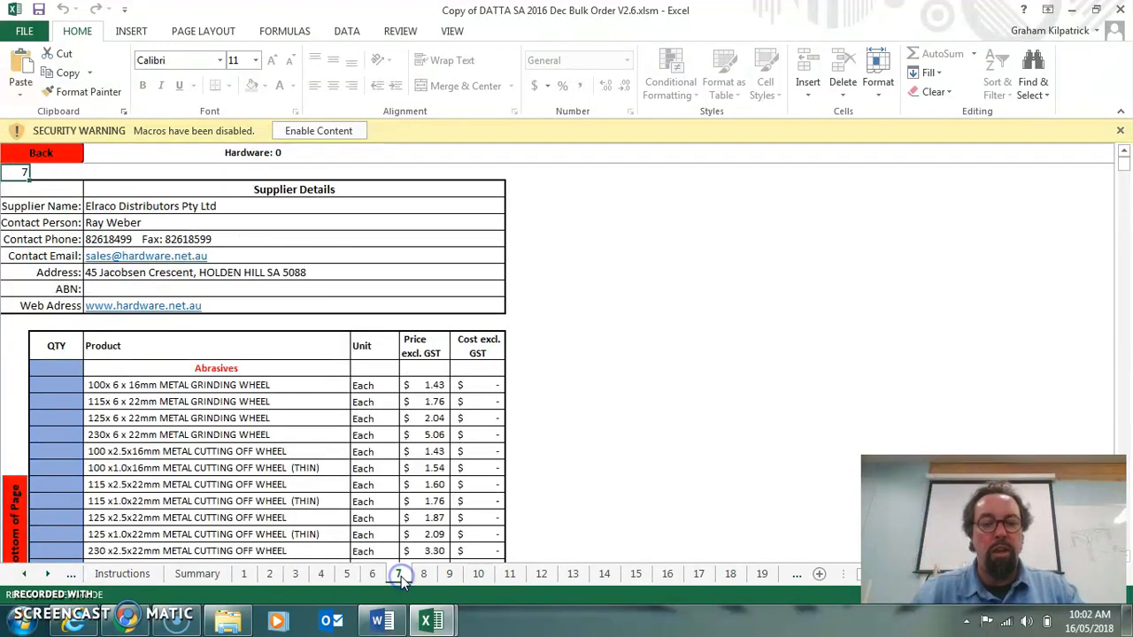
{"action": "left_click", "coordinate": [481, 575]}
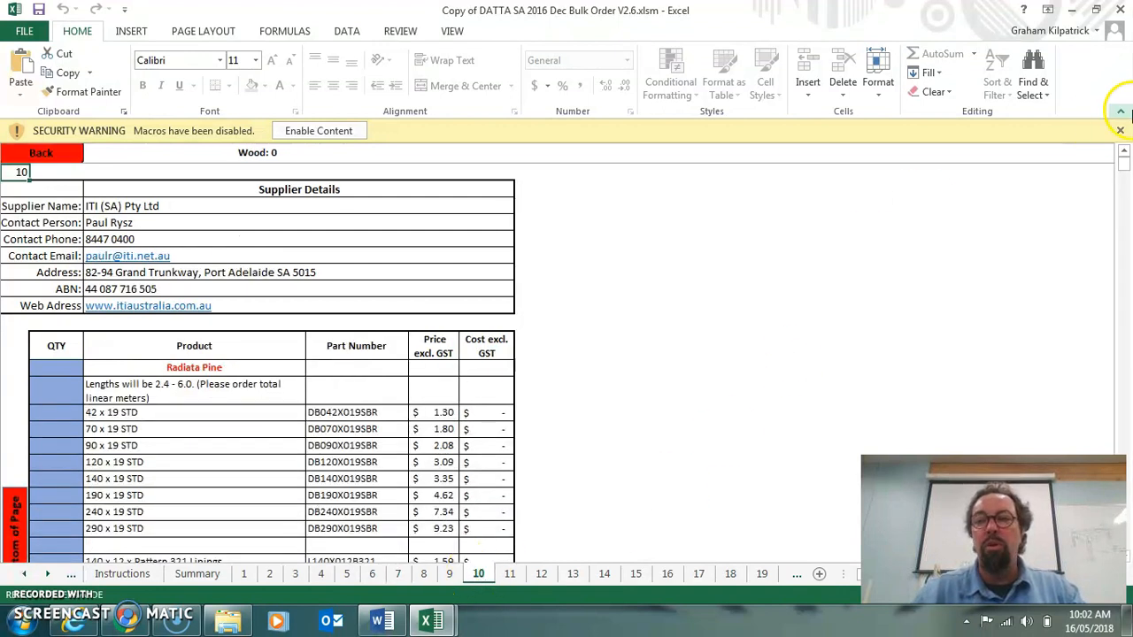
Dock the bulk order workbook beside the costing spreadsheet again, showing the Radiata Pine price list
{"action": "left_click", "coordinate": [1096, 11]}
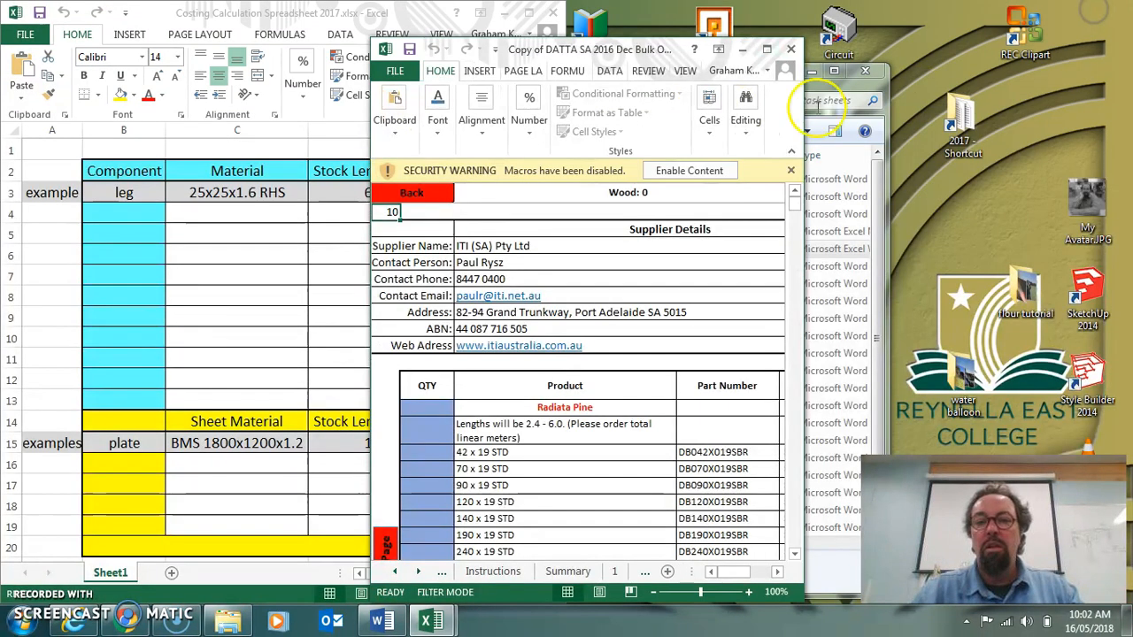
{"action": "left_click", "coordinate": [686, 71]}
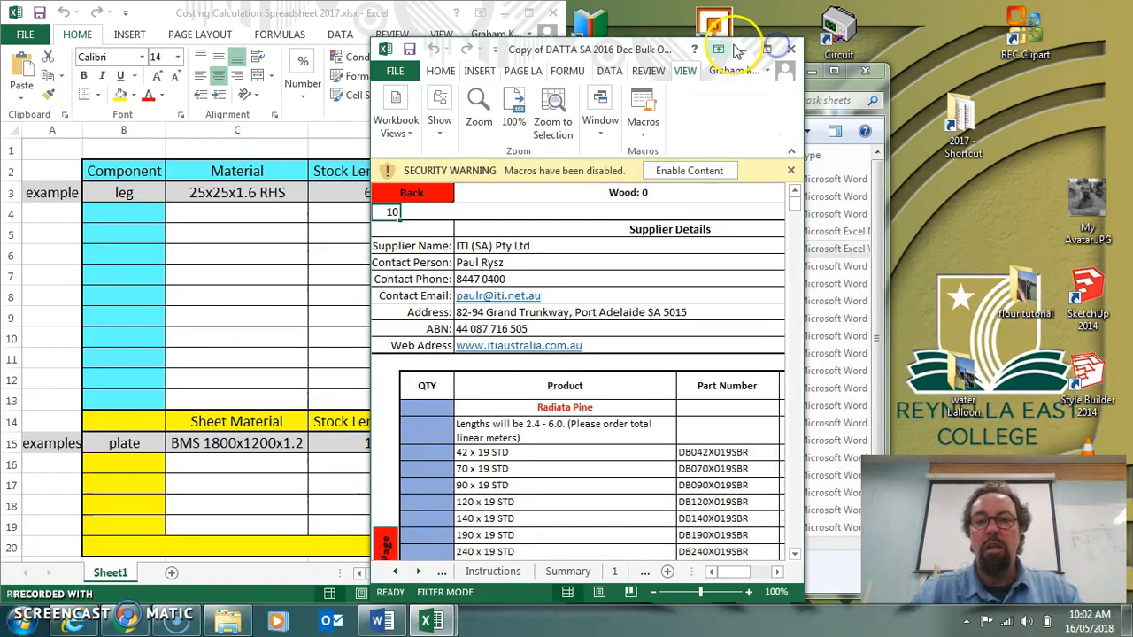
{"action": "left_click_drag", "start_coordinate": [695, 48], "coordinate": [1132, 49]}
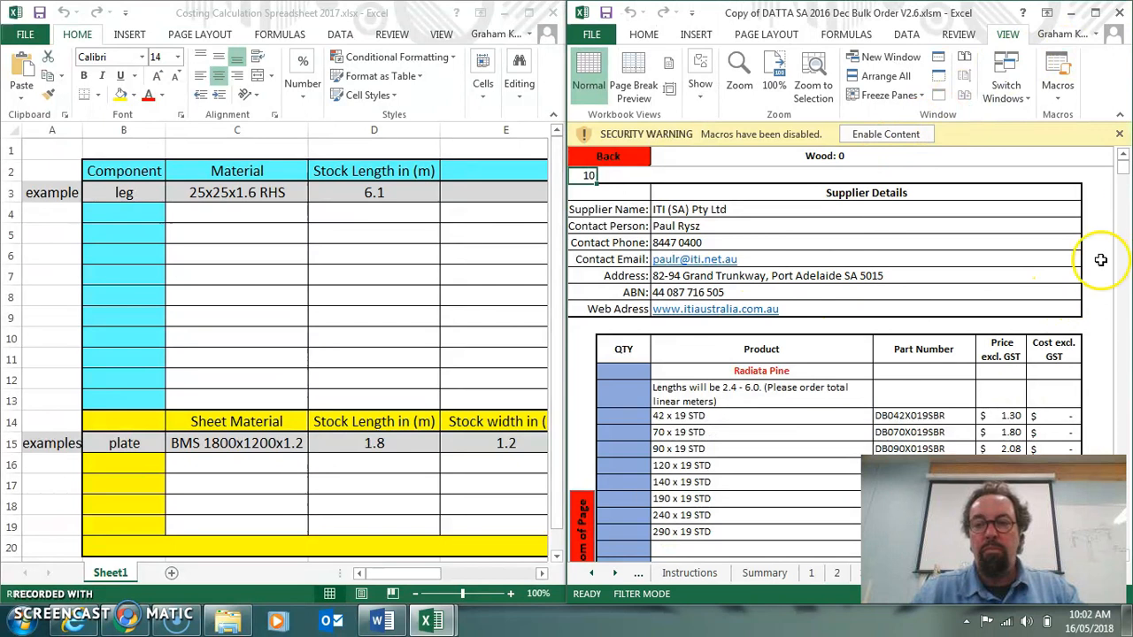
{"action": "left_click_drag", "start_coordinate": [1126, 173], "coordinate": [1126, 180]}
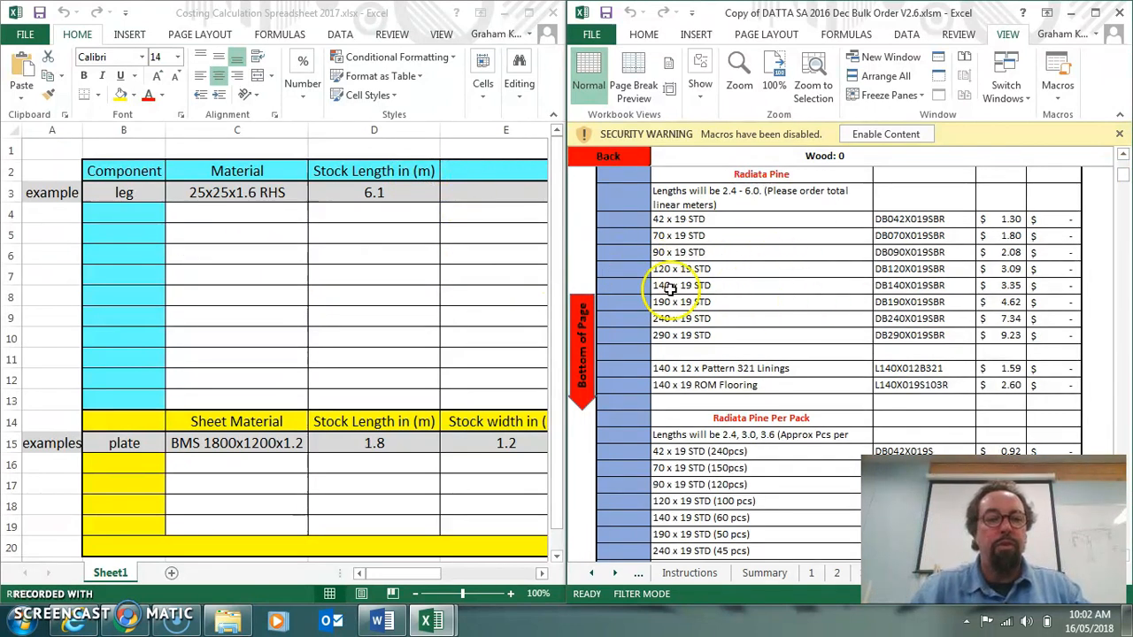
Enter "table side Long" as the component in the costing spreadsheet's row 3 example and fit column B to its text
{"action": "left_click", "coordinate": [442, 44]}
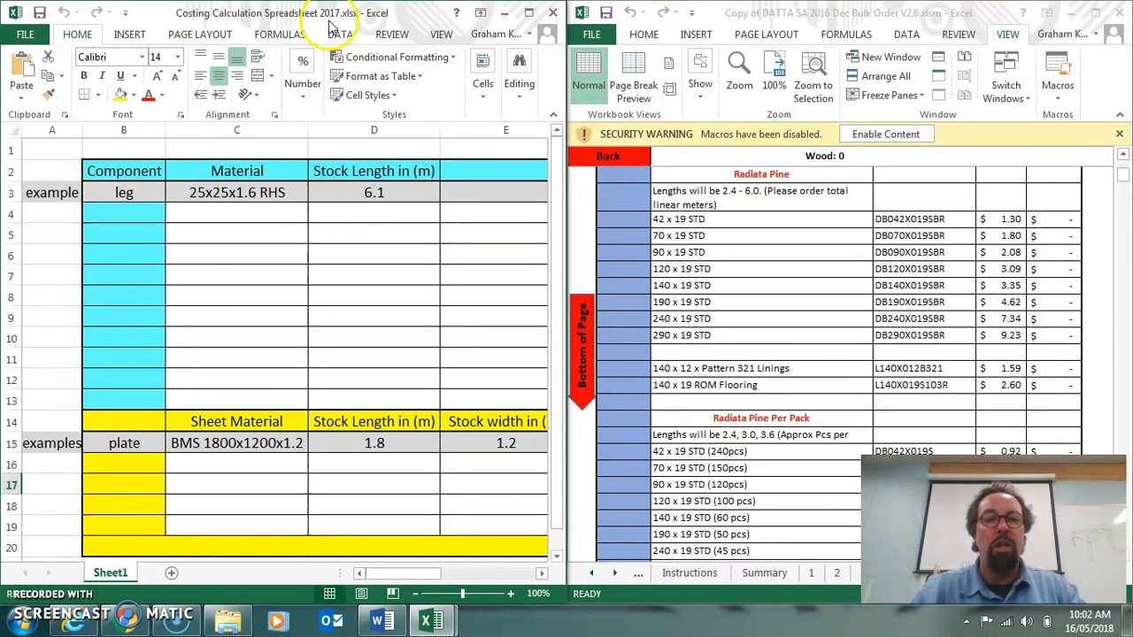
{"action": "left_click", "coordinate": [128, 194]}
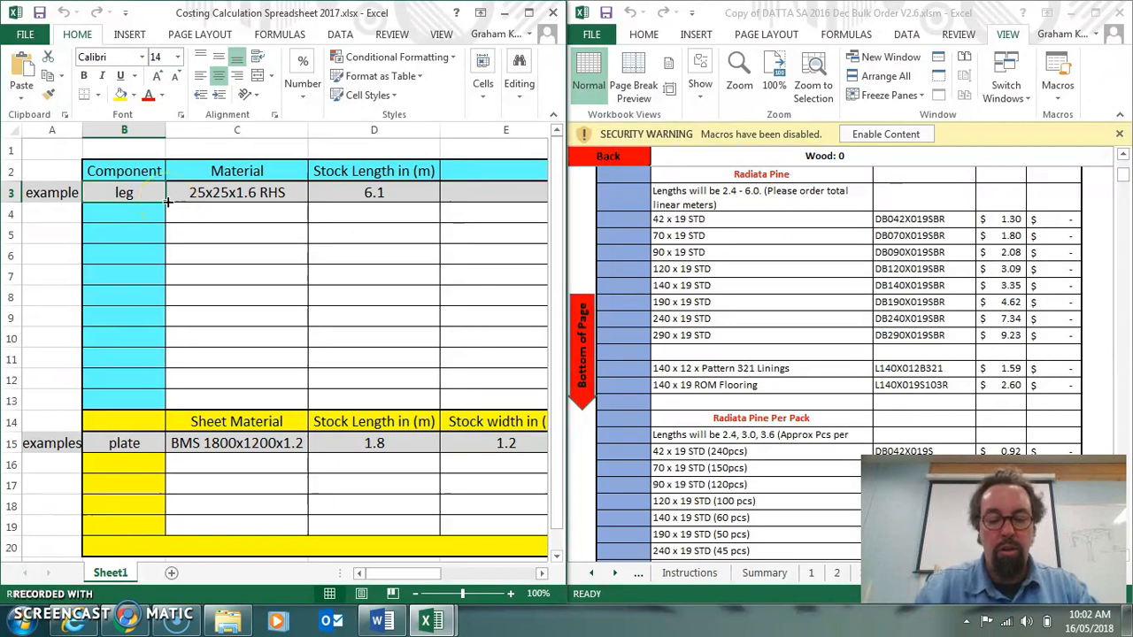
{"action": "type", "text": "ta"}
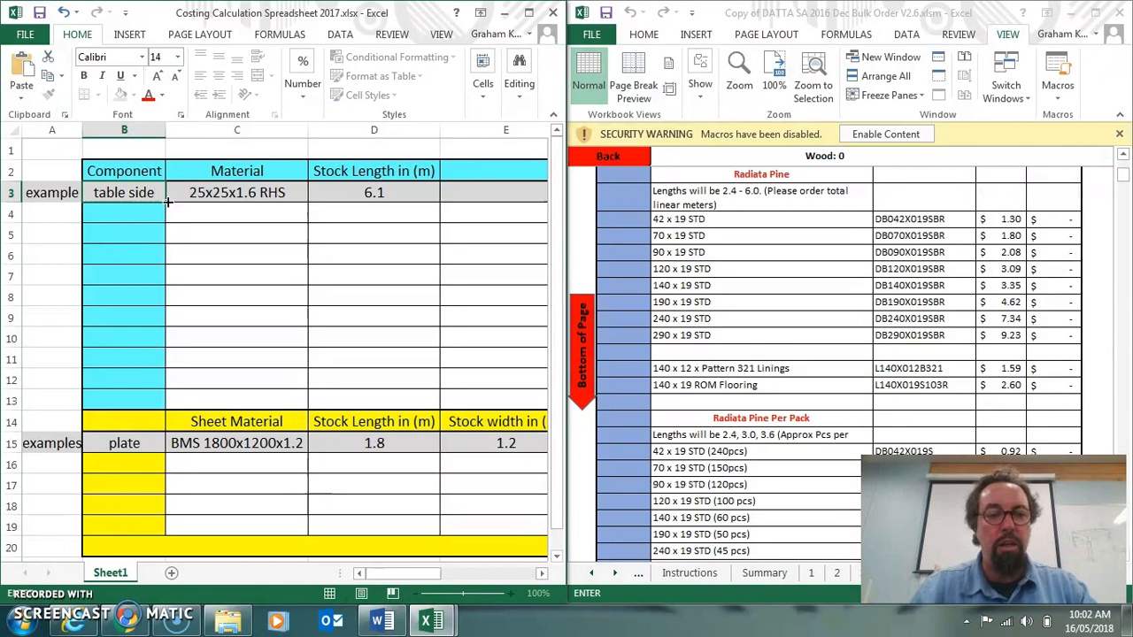
{"action": "type", "text": "ble side"}
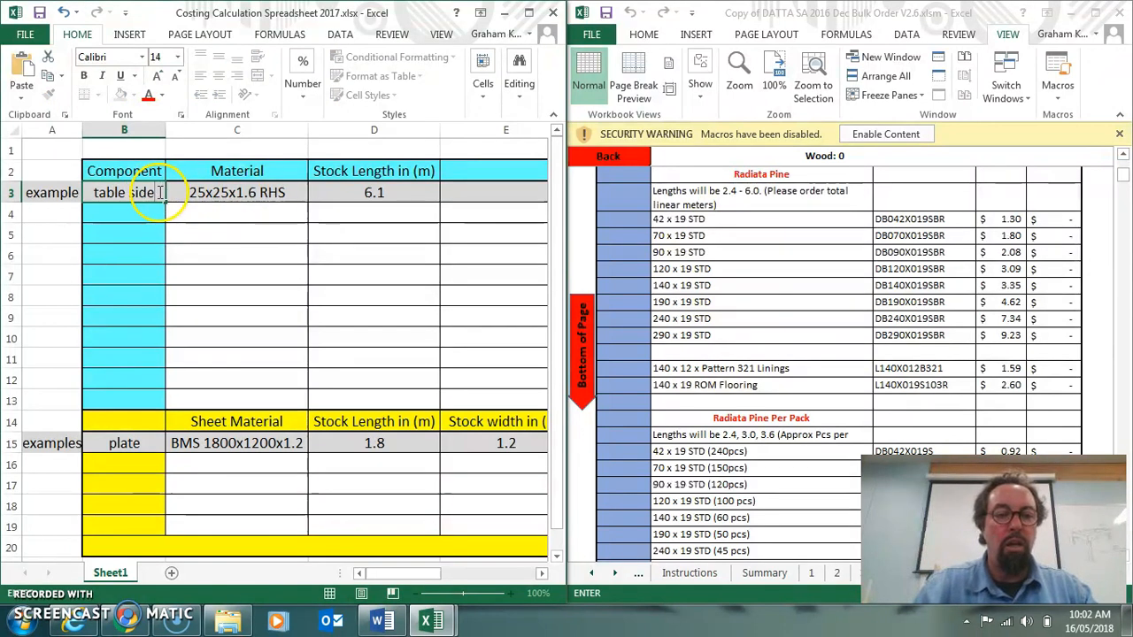
{"action": "type", "text": " Long"}
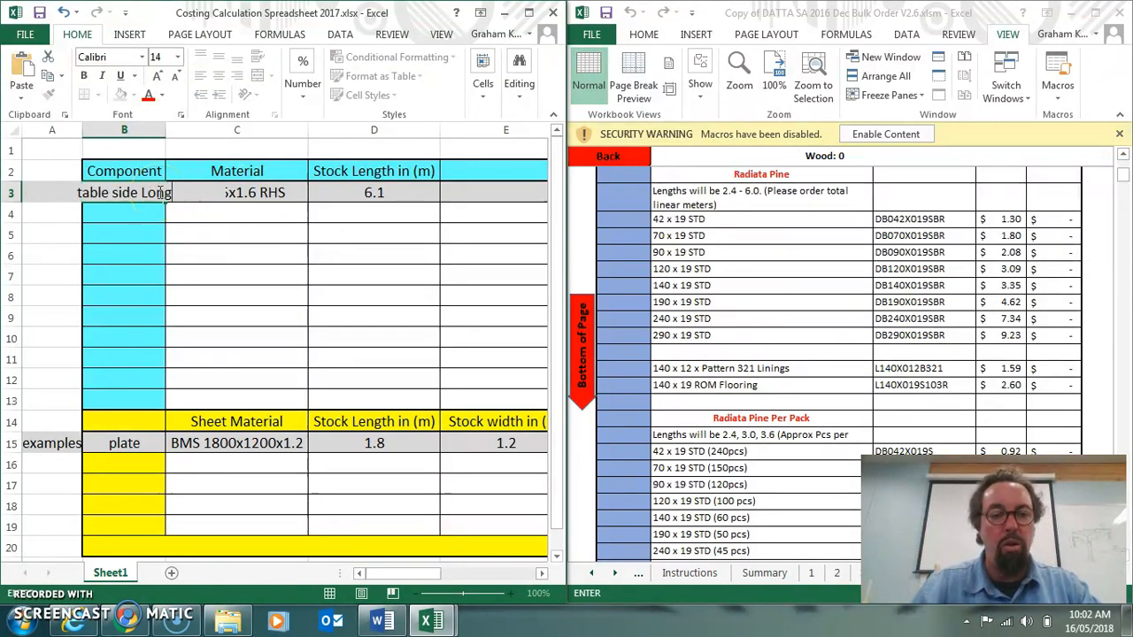
{"action": "left_click", "coordinate": [202, 193]}
{"action": "left_click", "coordinate": [161, 129]}
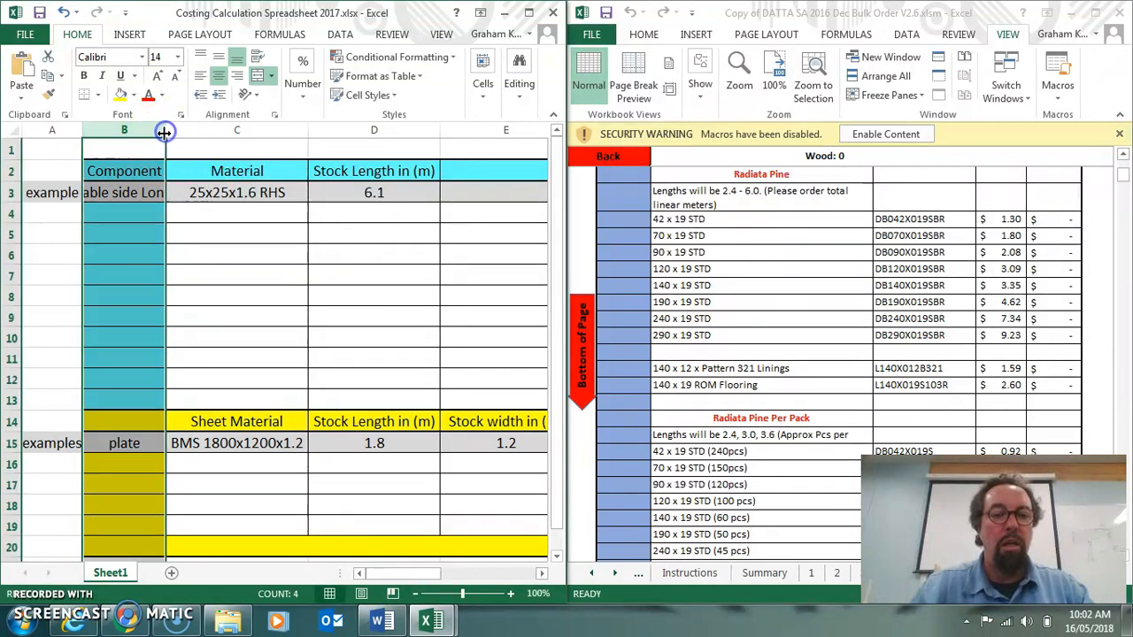
{"action": "double_click", "coordinate": [165, 129]}
Set the material of the table side row in cell C3 to 1200x70x19
{"action": "left_click", "coordinate": [221, 192]}
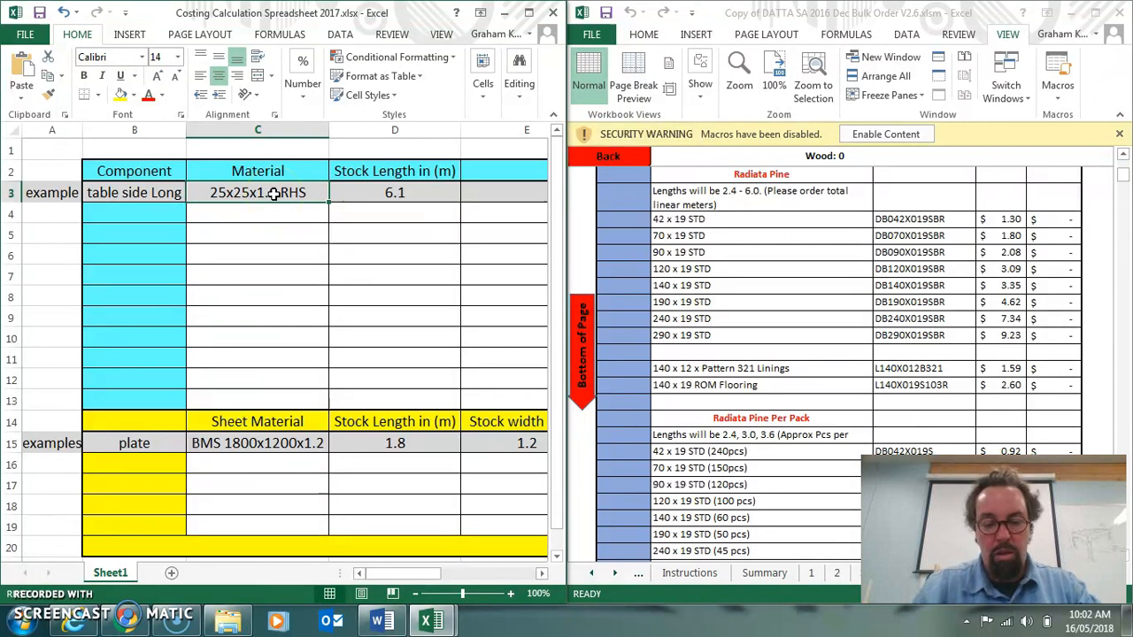
{"action": "type", "text": "70"}
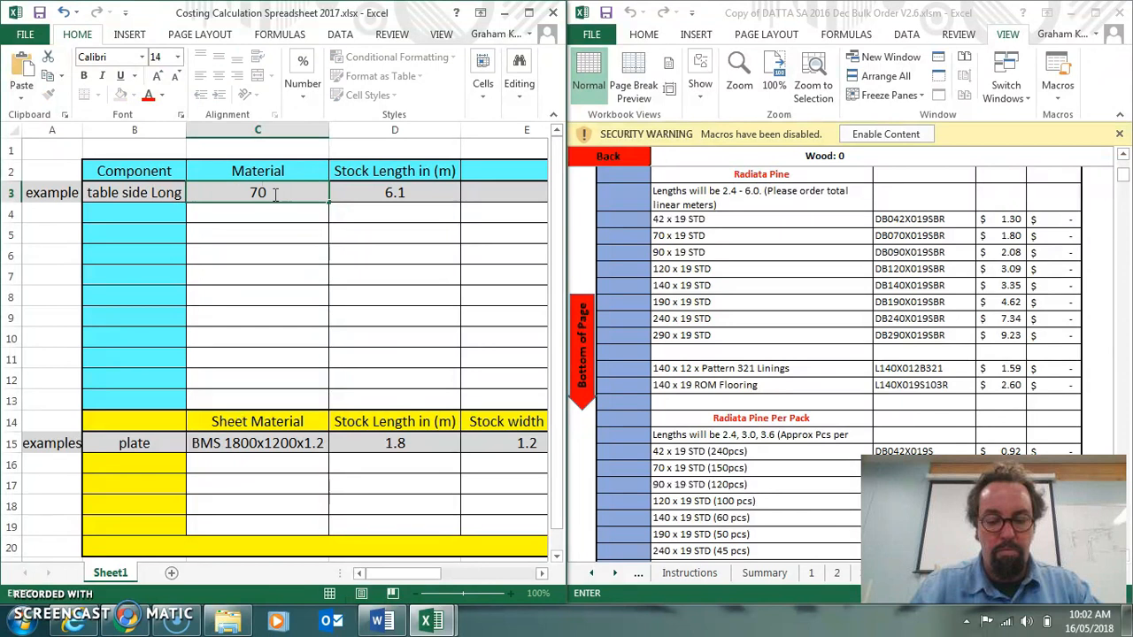
{"action": "type", "text": "x19"}
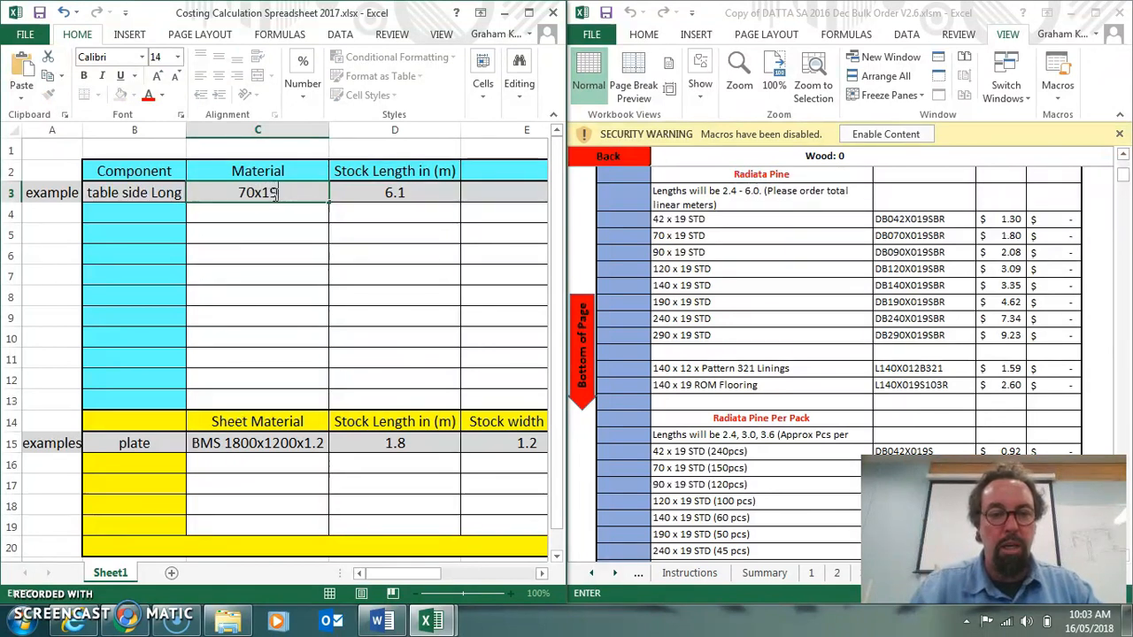
{"action": "left_click", "coordinate": [241, 189]}
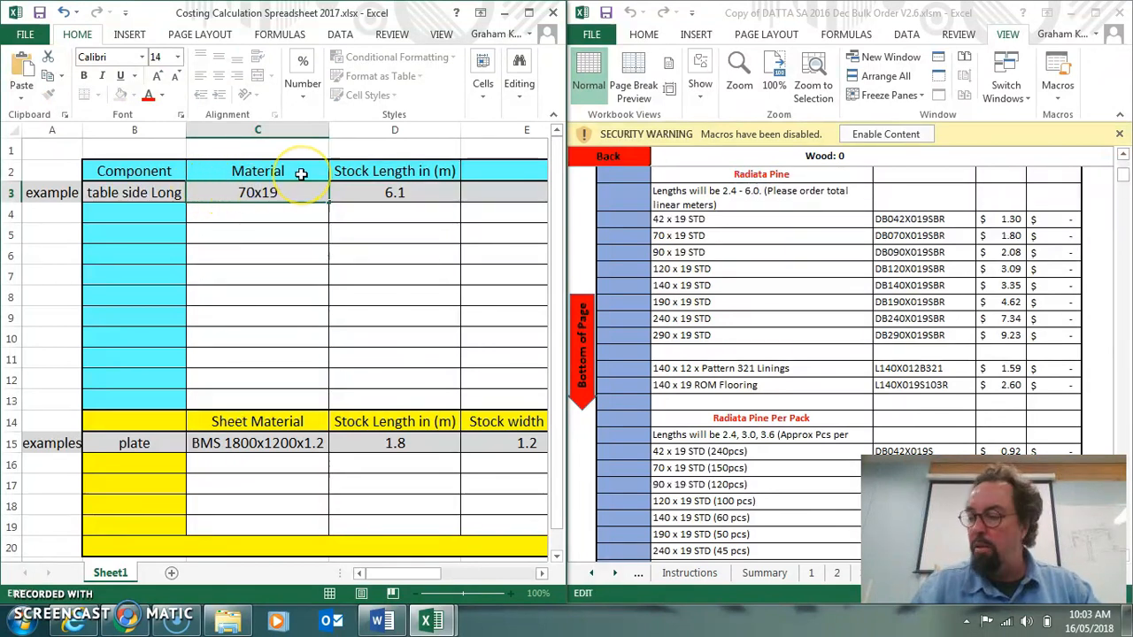
{"action": "type", "text": "1200x"}
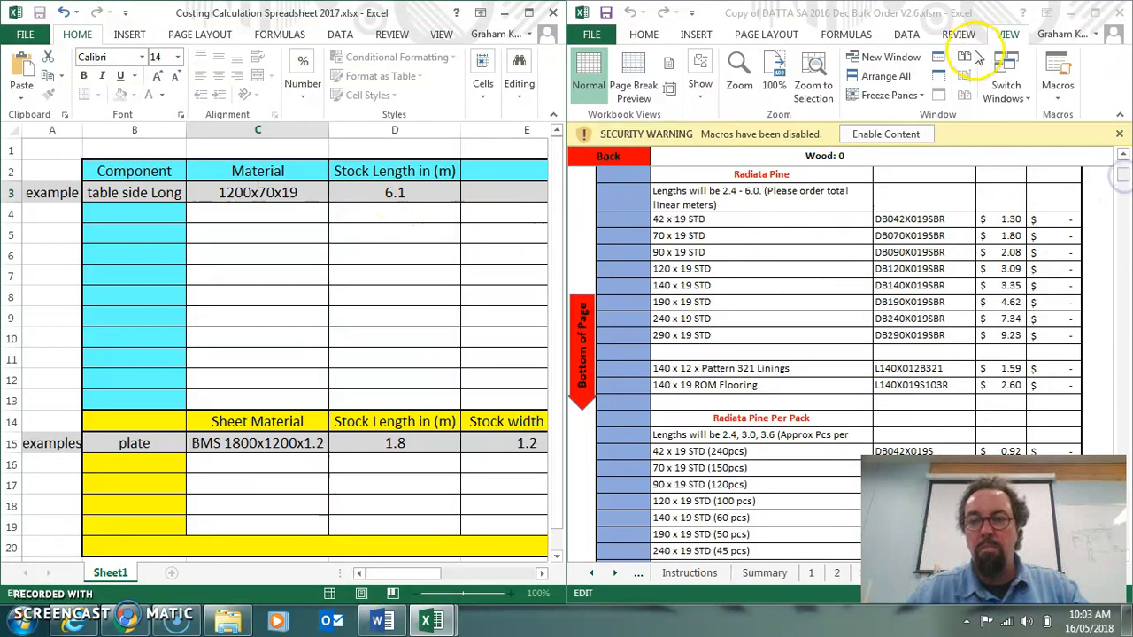
Browse the bulk order workbook's wood sheet for the Radiata Pine Per Pack prices
{"action": "left_click", "coordinate": [1001, 14]}
{"action": "left_click_drag", "start_coordinate": [1123, 175], "coordinate": [1123, 177]}
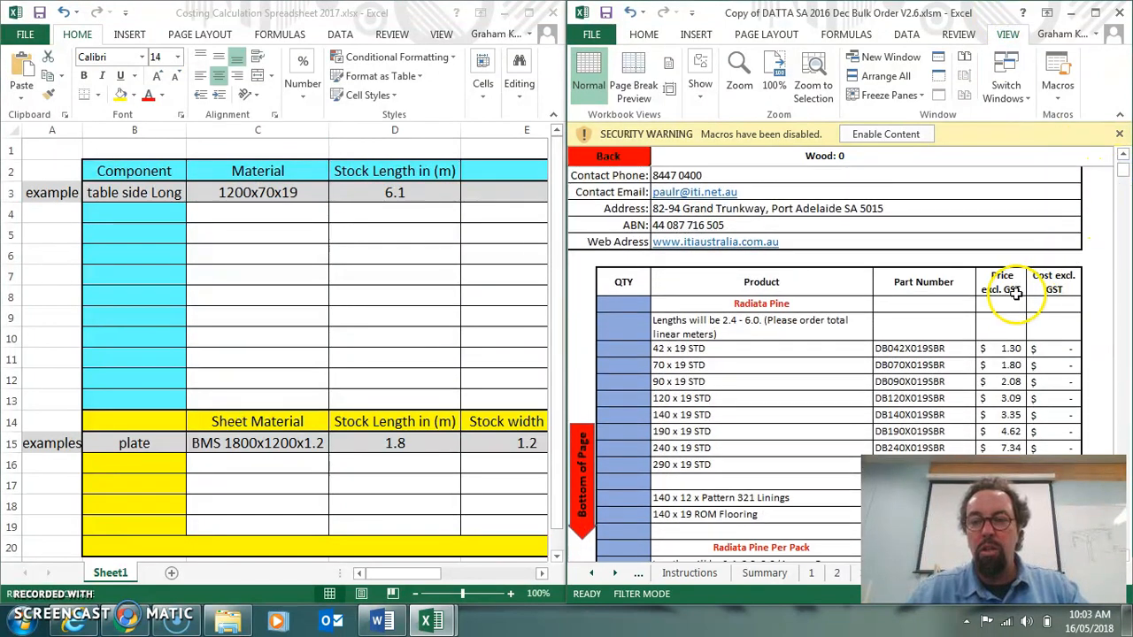
{"action": "left_click_drag", "start_coordinate": [1122, 175], "coordinate": [1124, 176]}
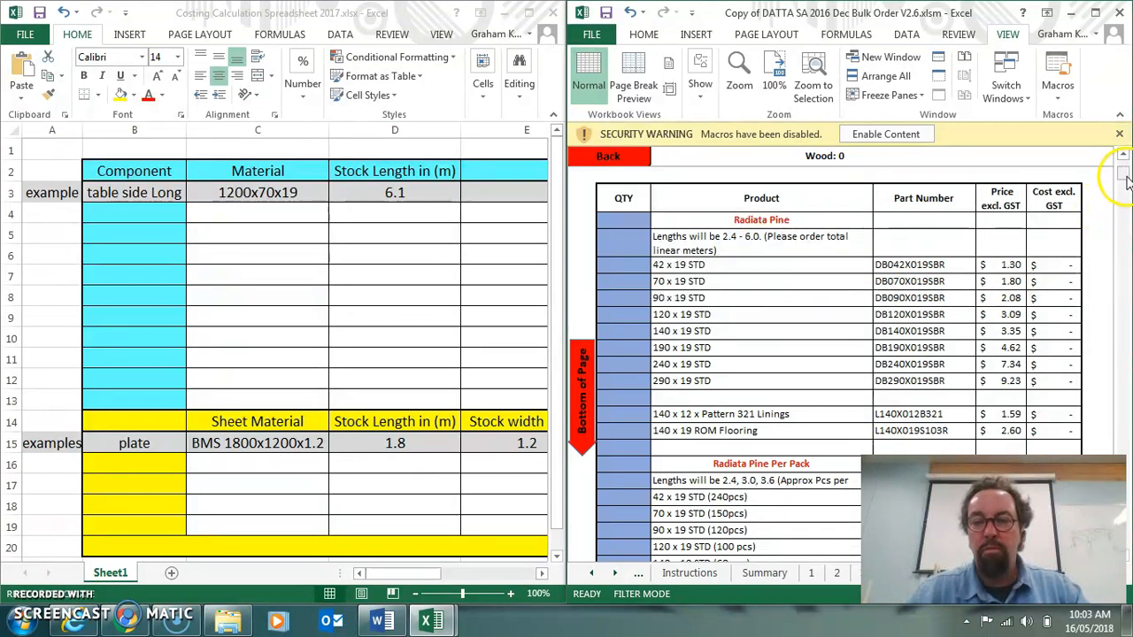
{"action": "scroll", "coordinate": [1123, 182], "scroll_direction": "down", "scroll_amount": 5}
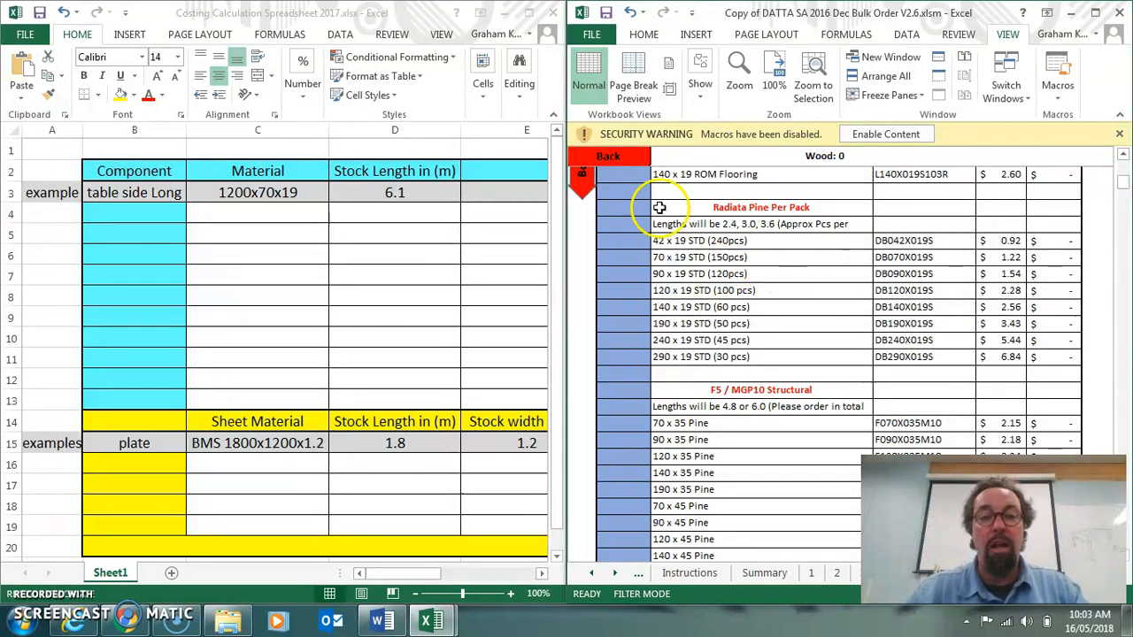
Set the price per length of the table side Long row in cell F3 of the costing spreadsheet to 1.22
{"action": "left_click", "coordinate": [410, 18]}
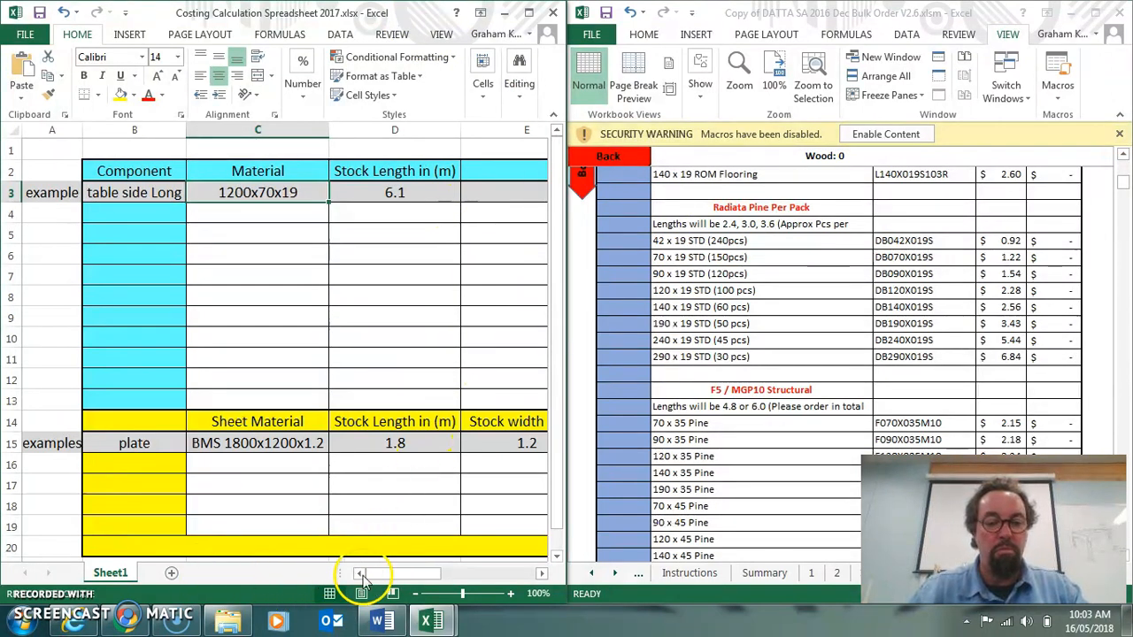
{"action": "left_click_drag", "start_coordinate": [410, 574], "coordinate": [463, 575]}
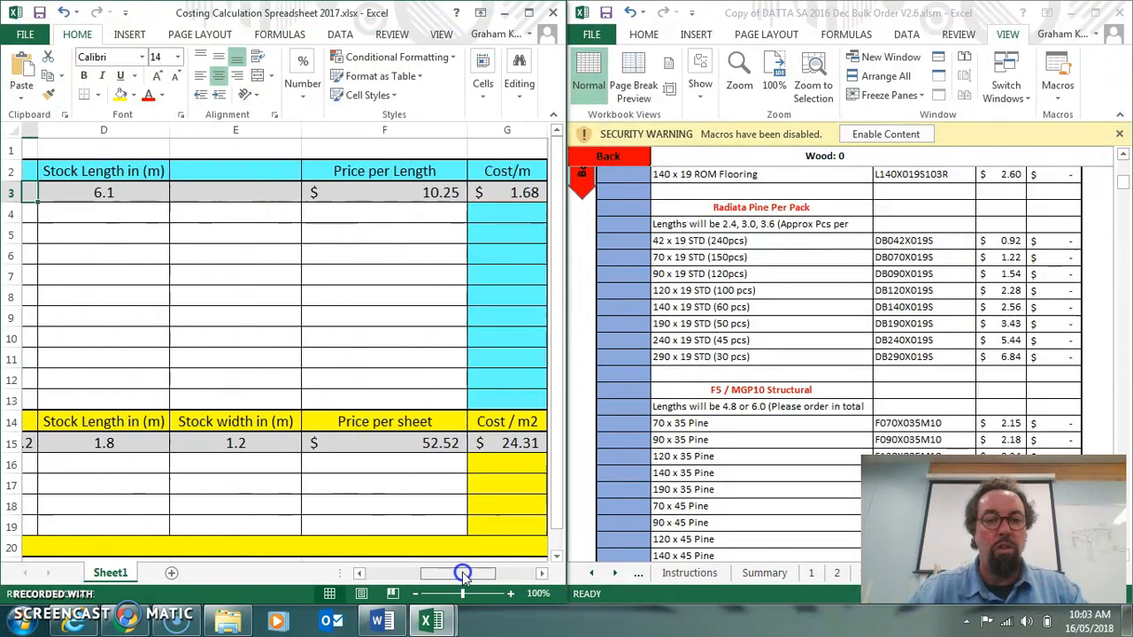
{"action": "left_click", "coordinate": [404, 196]}
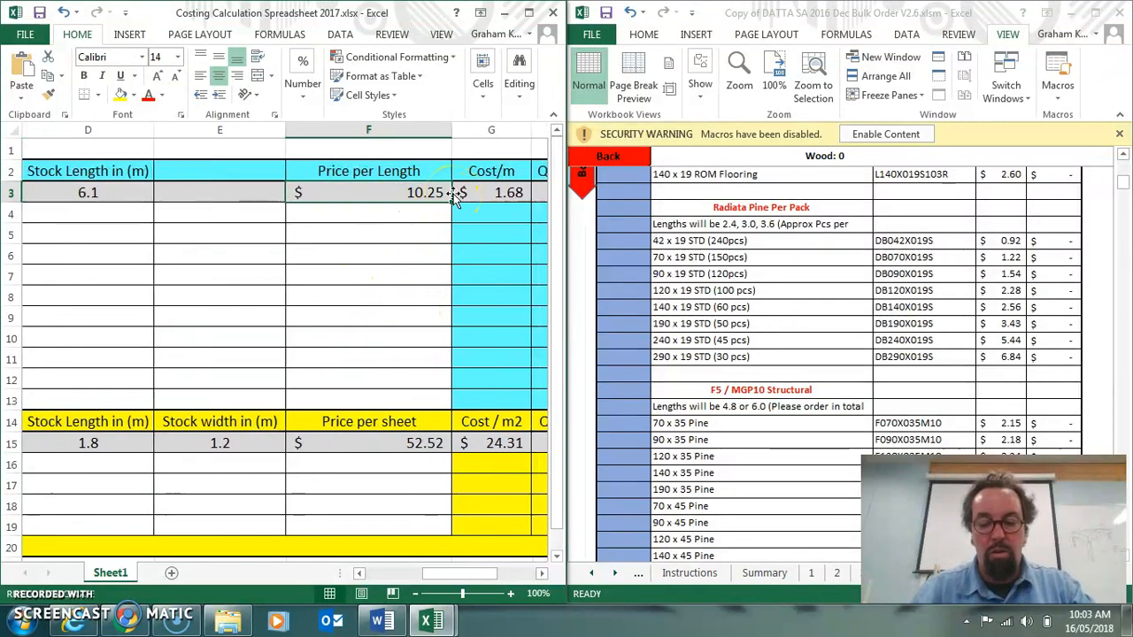
{"action": "type", "text": "1.22"}
{"action": "key", "text": "Return"}
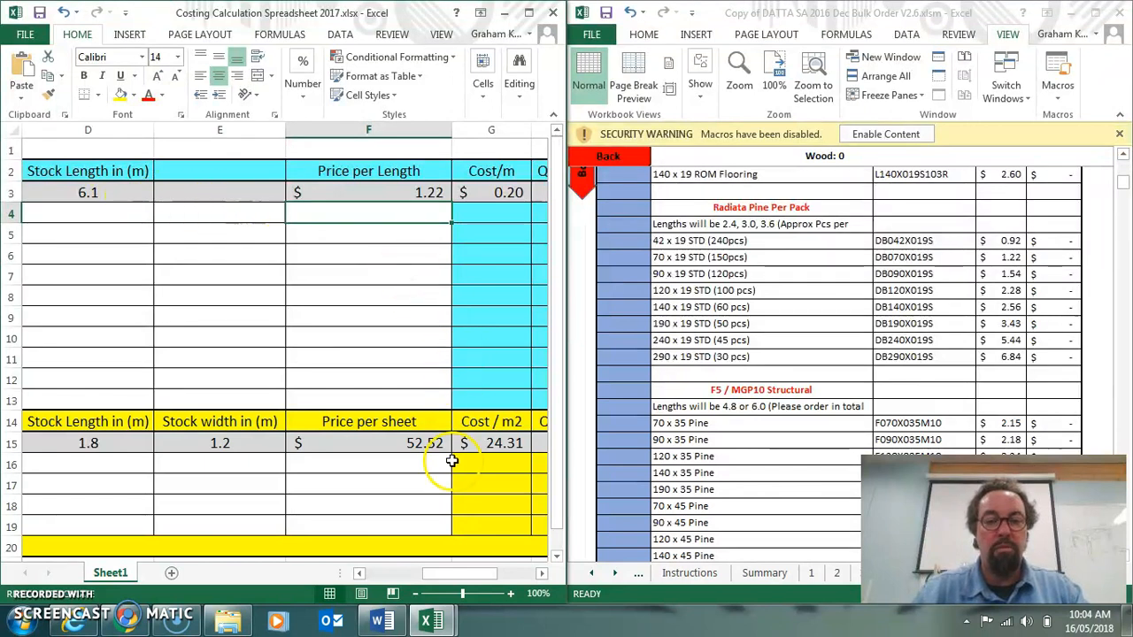
Set the quantity needed for the table side Long row in H3 to 1.2 meters
{"action": "left_click_drag", "start_coordinate": [460, 573], "coordinate": [490, 577]}
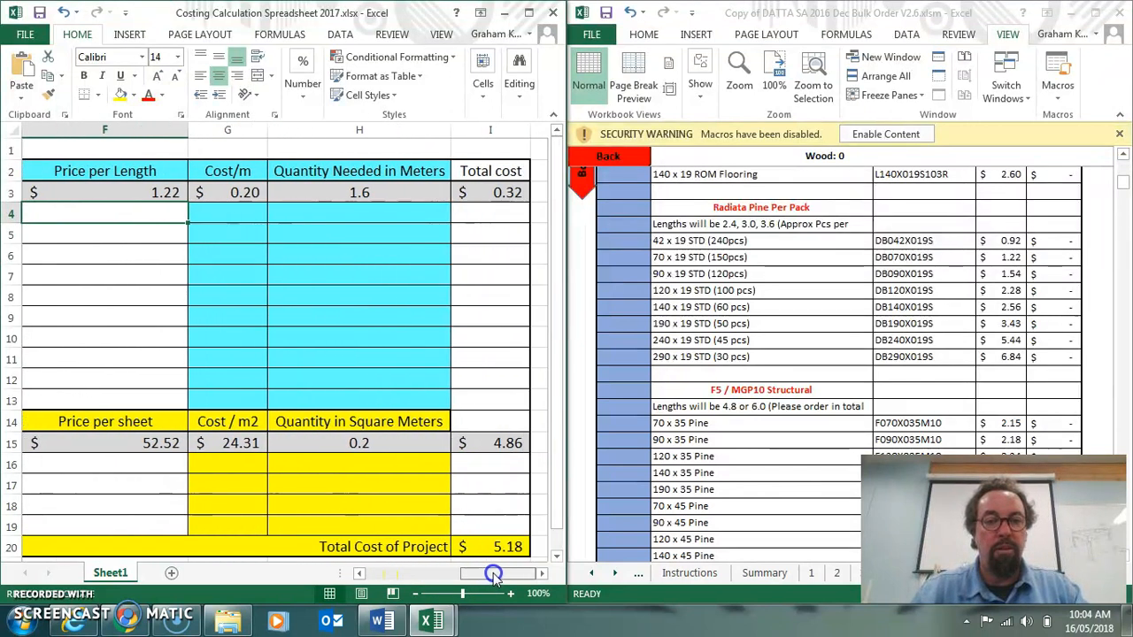
{"action": "left_click", "coordinate": [370, 193]}
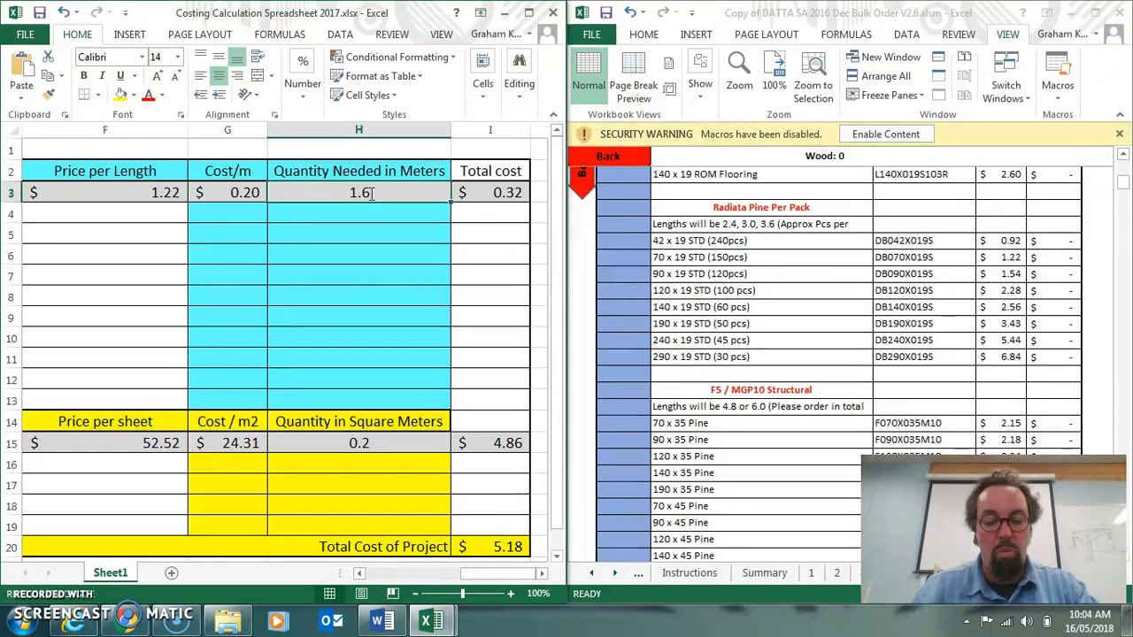
{"action": "type", "text": "1.2"}
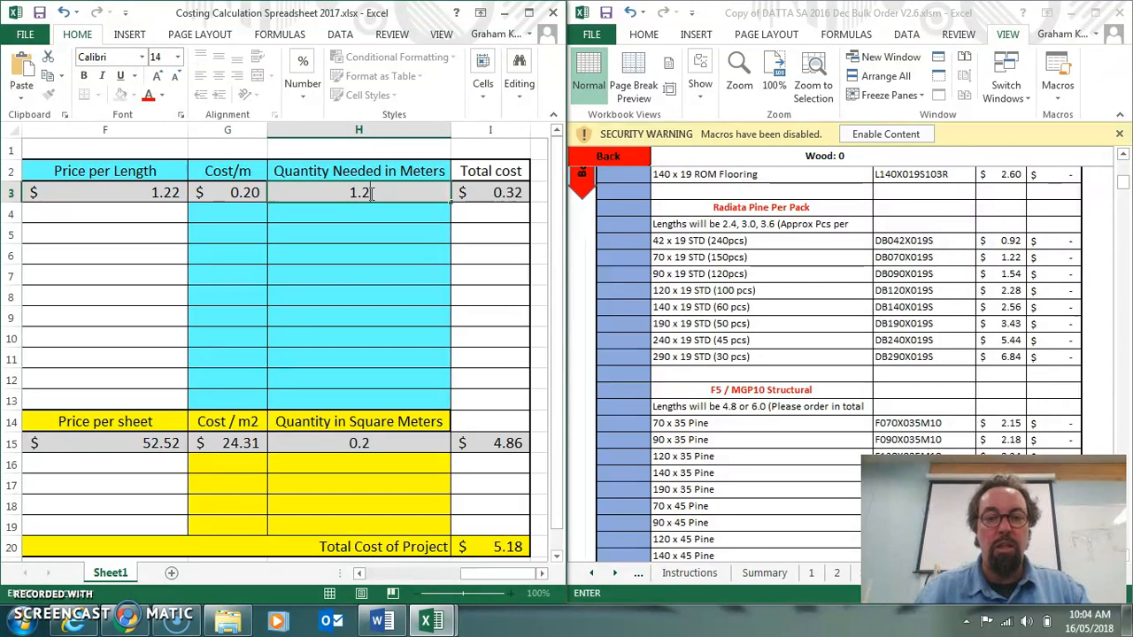
{"action": "key", "text": "Return"}
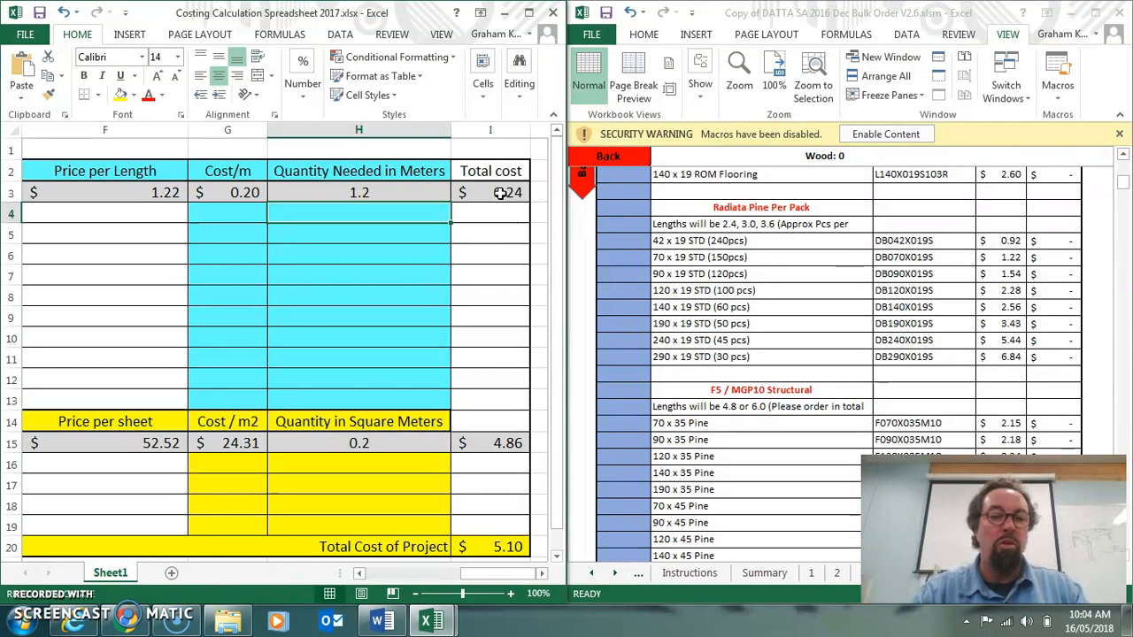
Change the table side Long row's quantity needed in H3 to 2.4 meters
{"action": "left_click", "coordinate": [368, 192]}
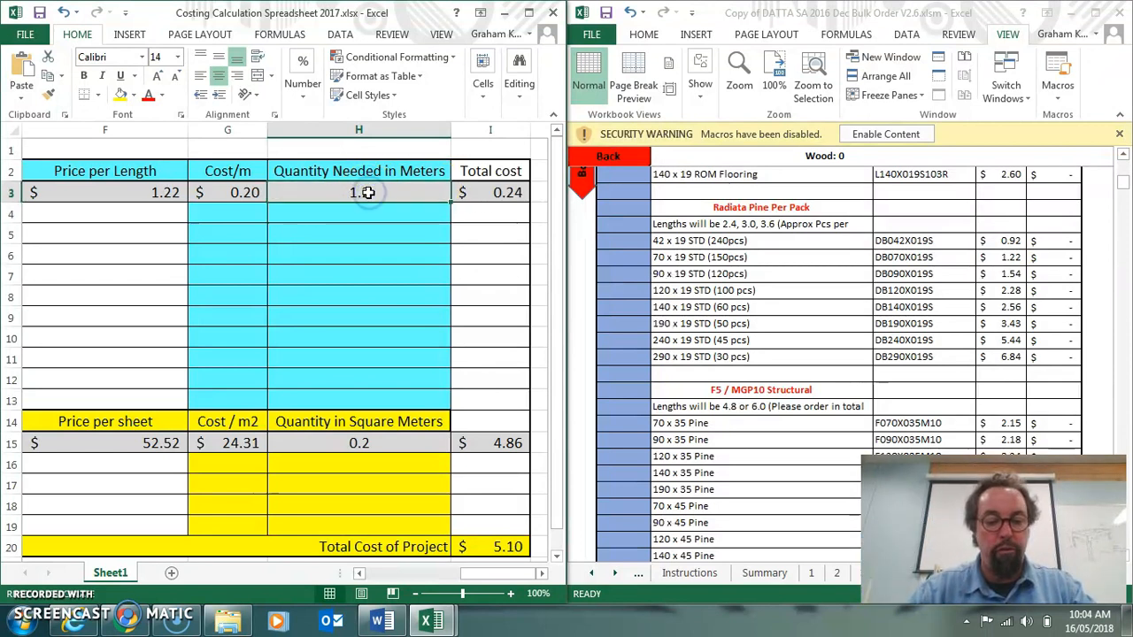
{"action": "type", "text": "2.4"}
{"action": "left_click", "coordinate": [382, 213]}
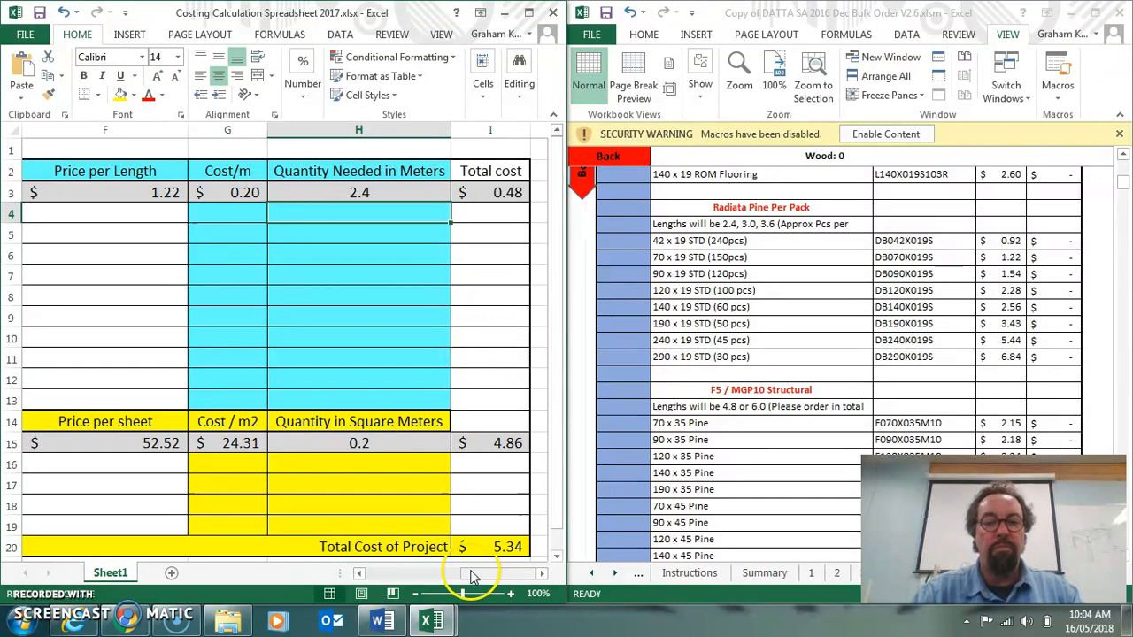
Enter "Table Side Short" as the component in cell B4
{"action": "left_click_drag", "start_coordinate": [470, 573], "coordinate": [375, 574]}
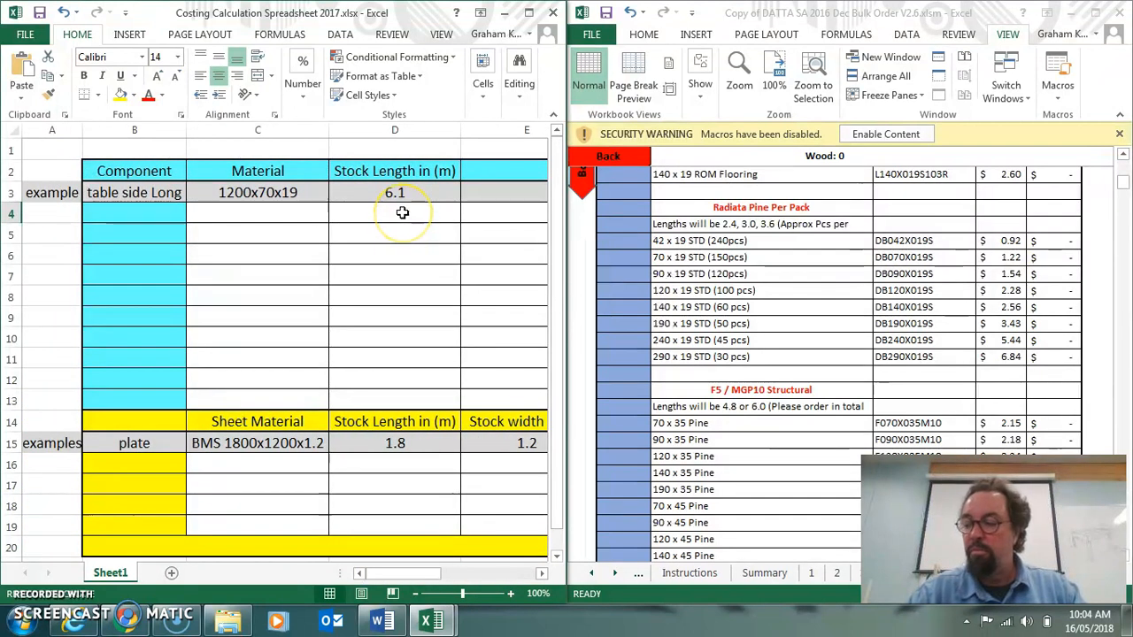
{"action": "mouse_move", "coordinate": [397, 577]}
{"action": "left_mouse_down"}
{"action": "mouse_move", "coordinate": [442, 575]}
{"action": "mouse_move", "coordinate": [397, 575]}
{"action": "left_mouse_up"}
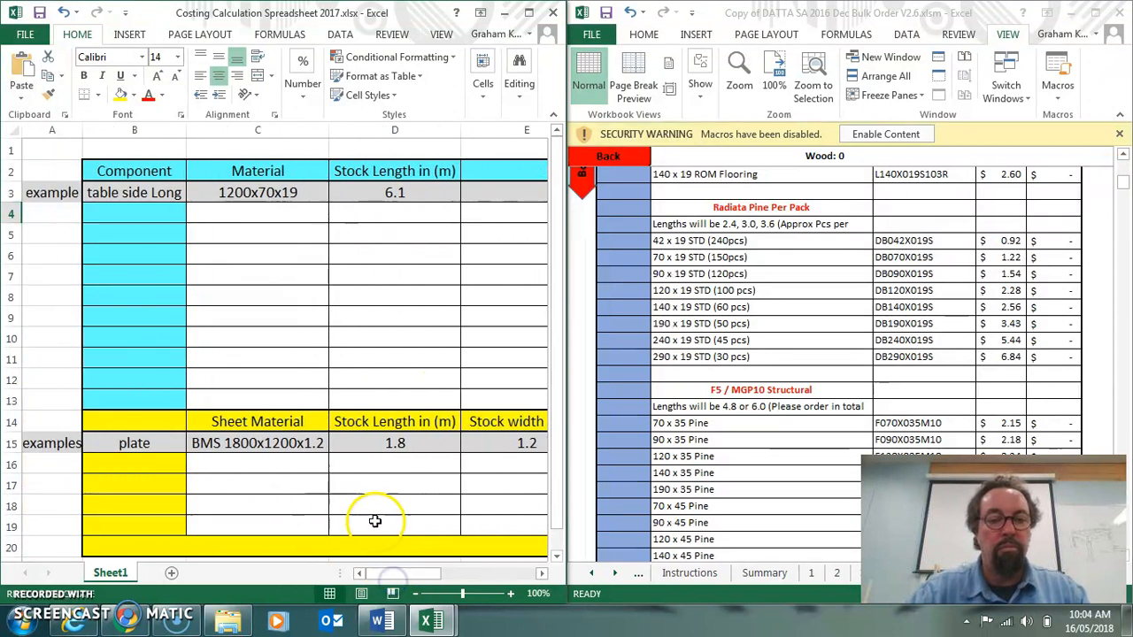
{"action": "left_click", "coordinate": [147, 214]}
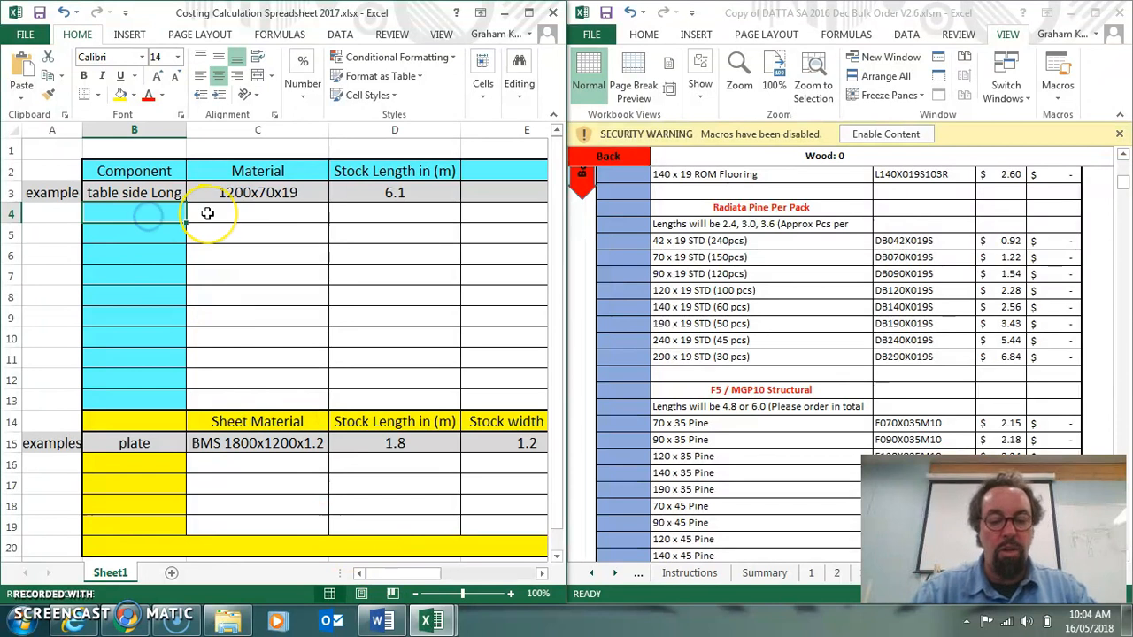
{"action": "type", "text": "Tab"}
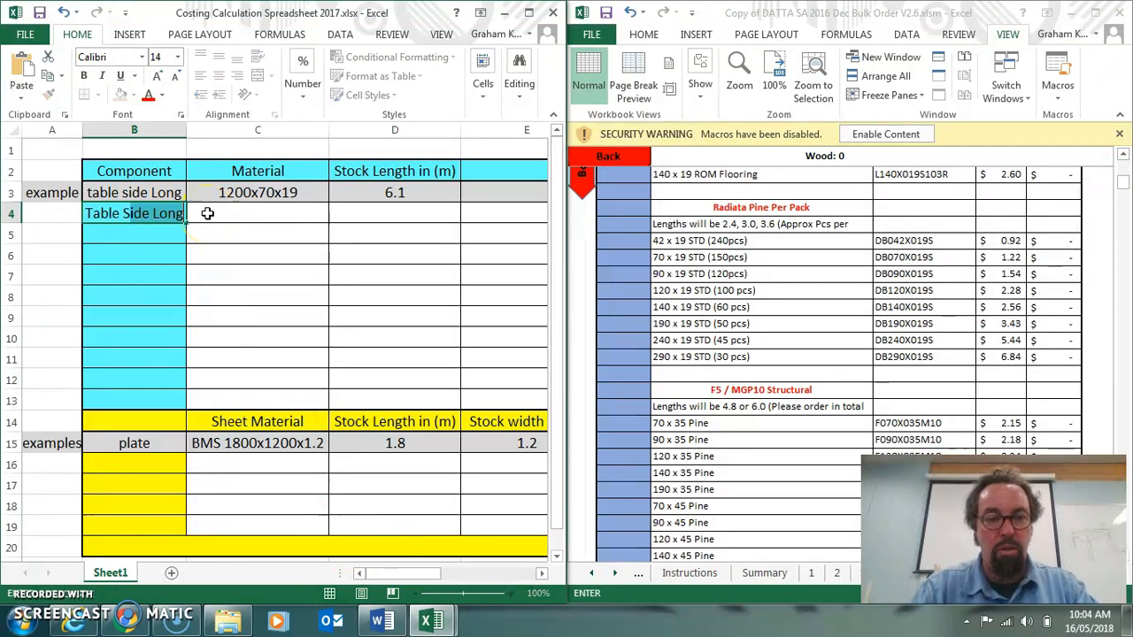
{"action": "type", "text": "le Side Short"}
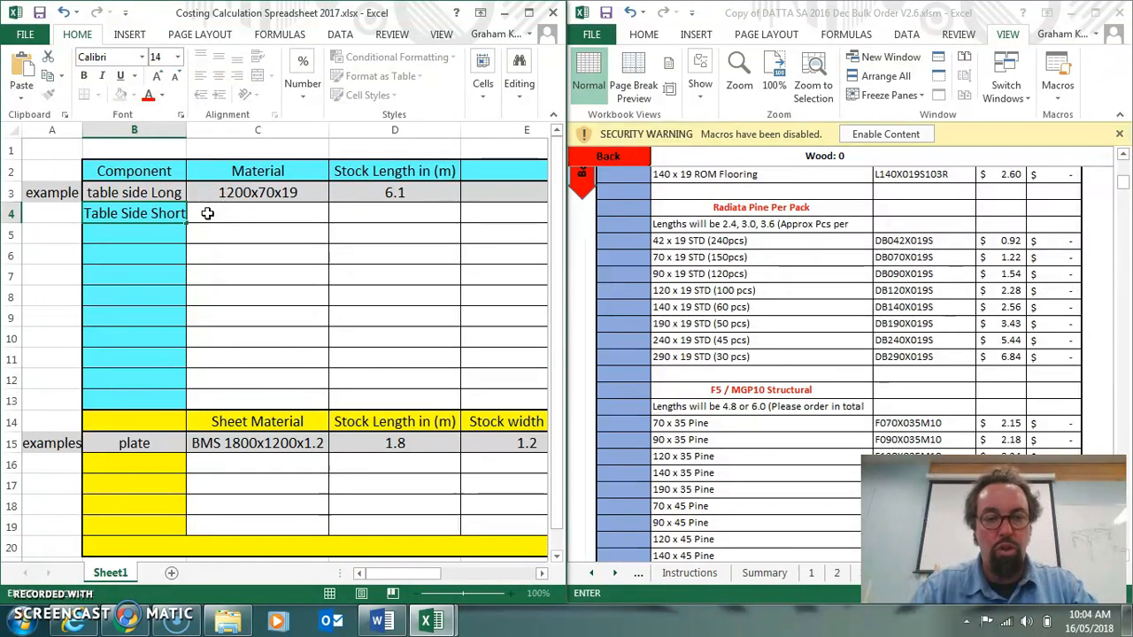
Give the Table Side Short row the material 600x70x19 and a stock length of 6.1 m
{"action": "left_click", "coordinate": [234, 212]}
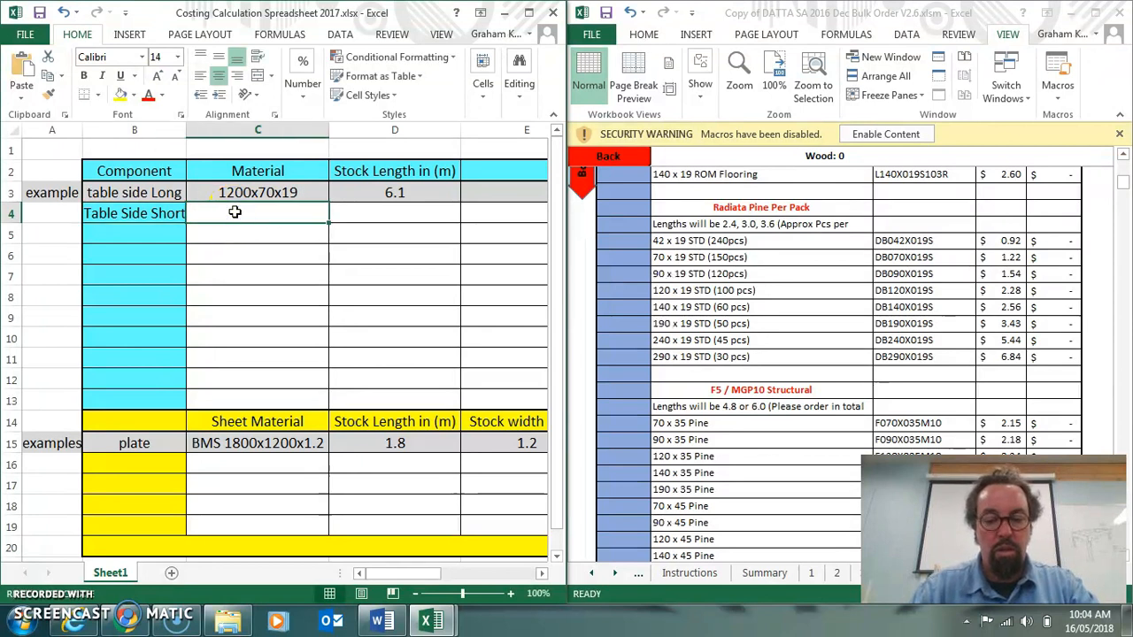
{"action": "type", "text": "600x"}
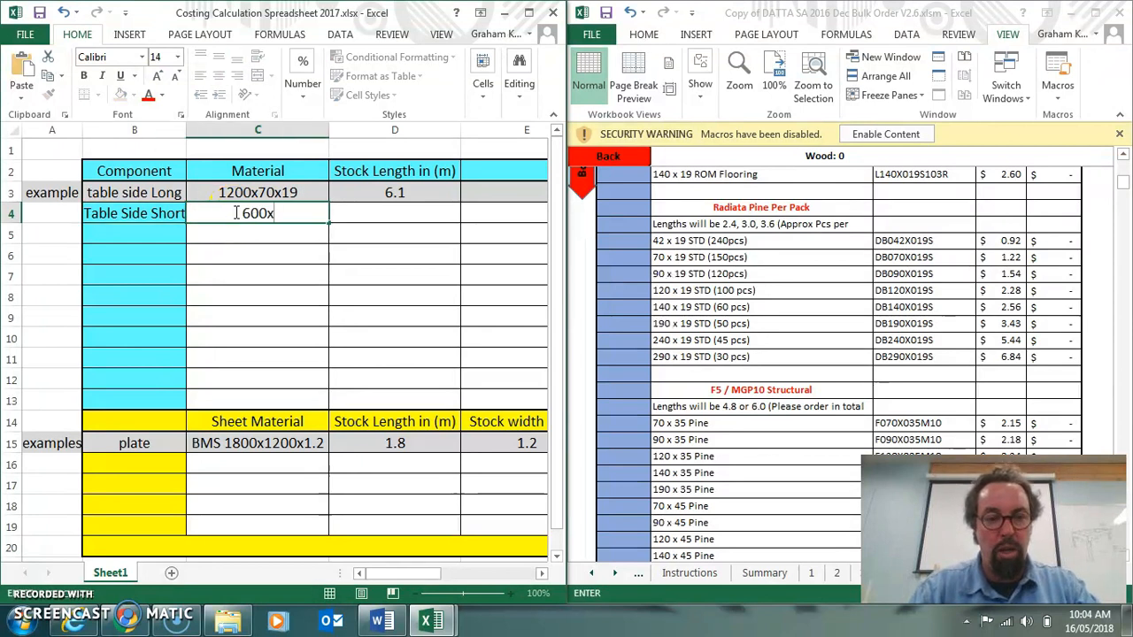
{"action": "type", "text": "70x19"}
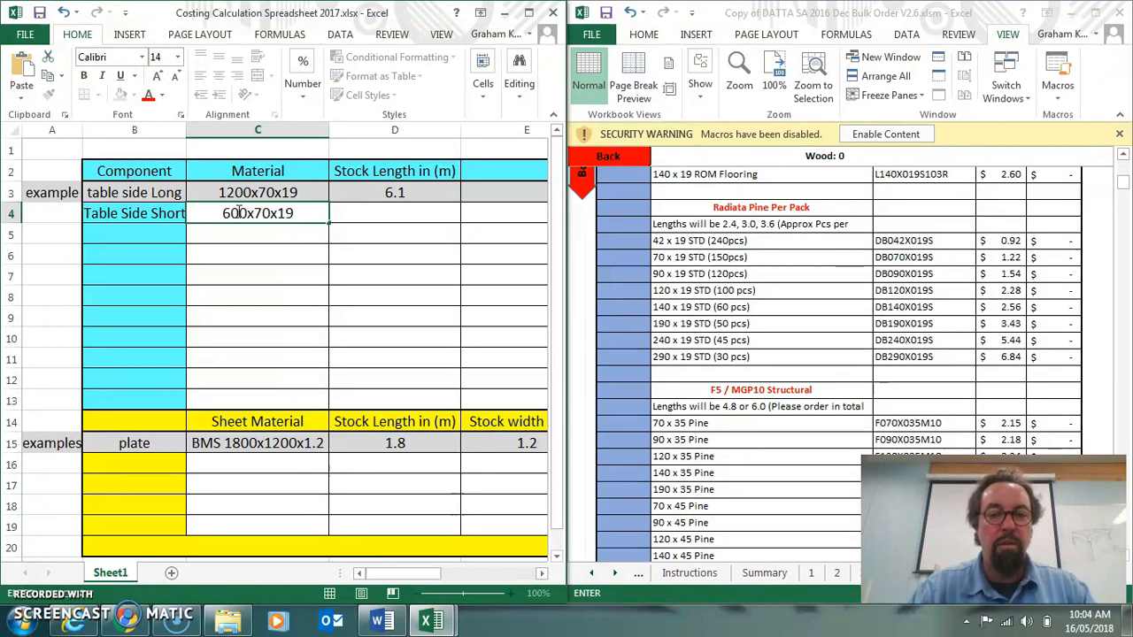
{"action": "left_click", "coordinate": [405, 216]}
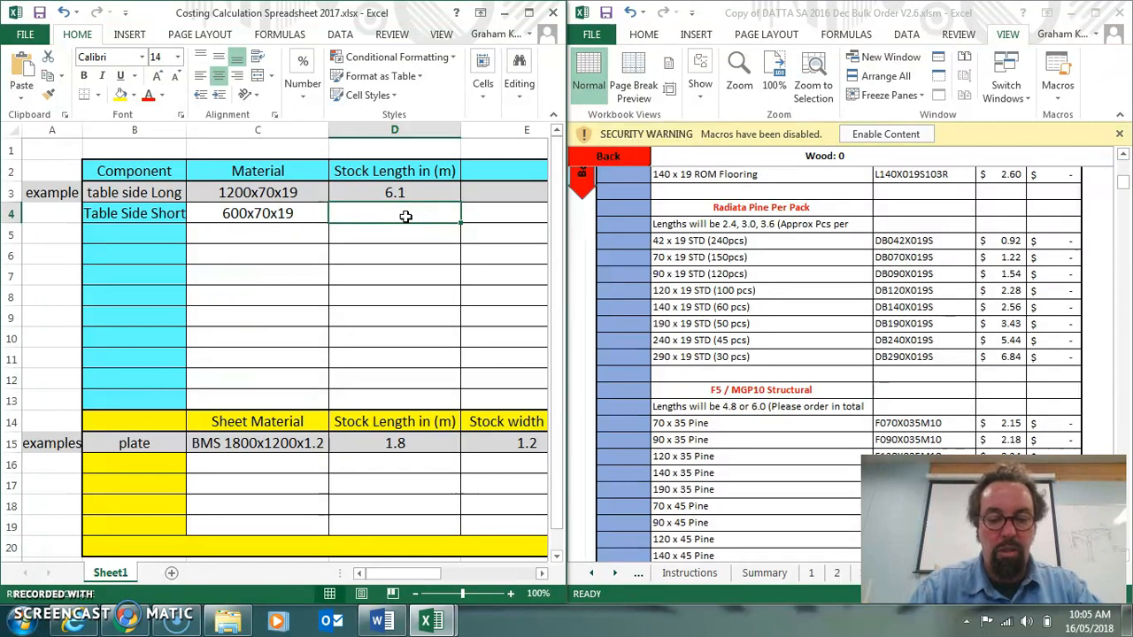
{"action": "type", "text": "6.1"}
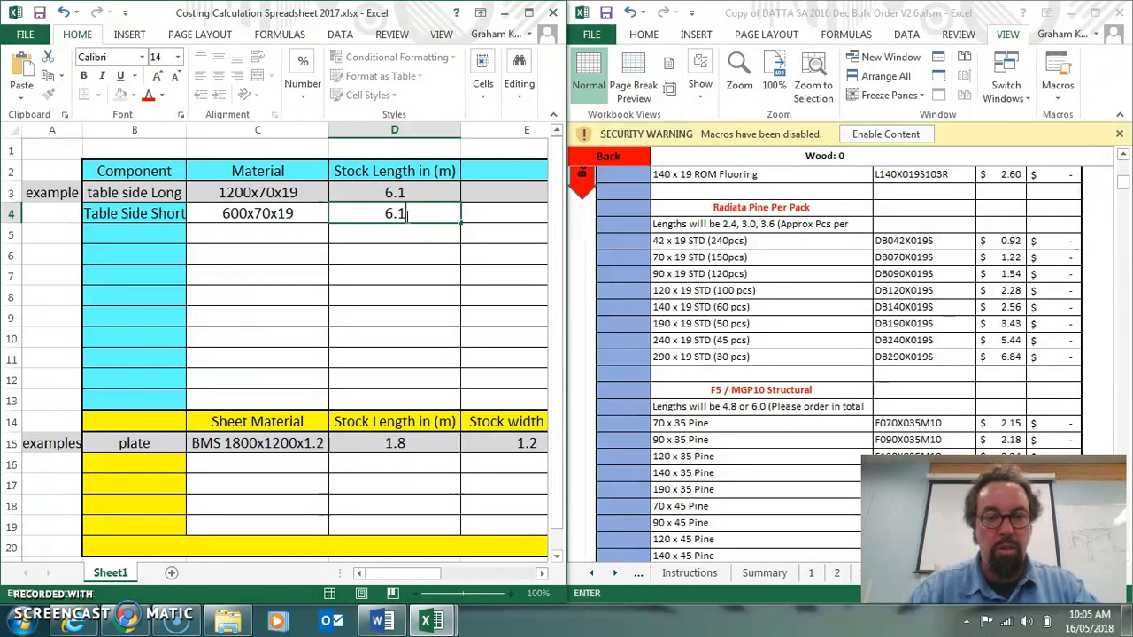
{"action": "left_click", "coordinate": [496, 213]}
Enter 1.22 as the price per length and 0.20 as the cost per meter in the Table Side Short row
{"action": "left_click_drag", "start_coordinate": [387, 577], "coordinate": [468, 576]}
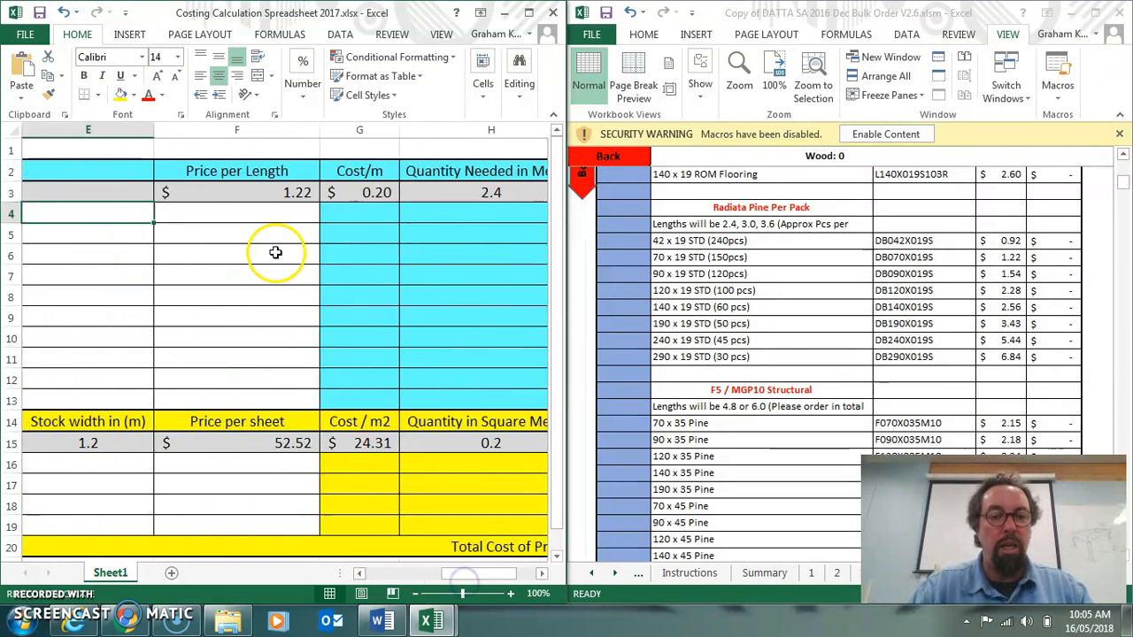
{"action": "left_click", "coordinate": [261, 213]}
{"action": "type", "text": "1.22"}
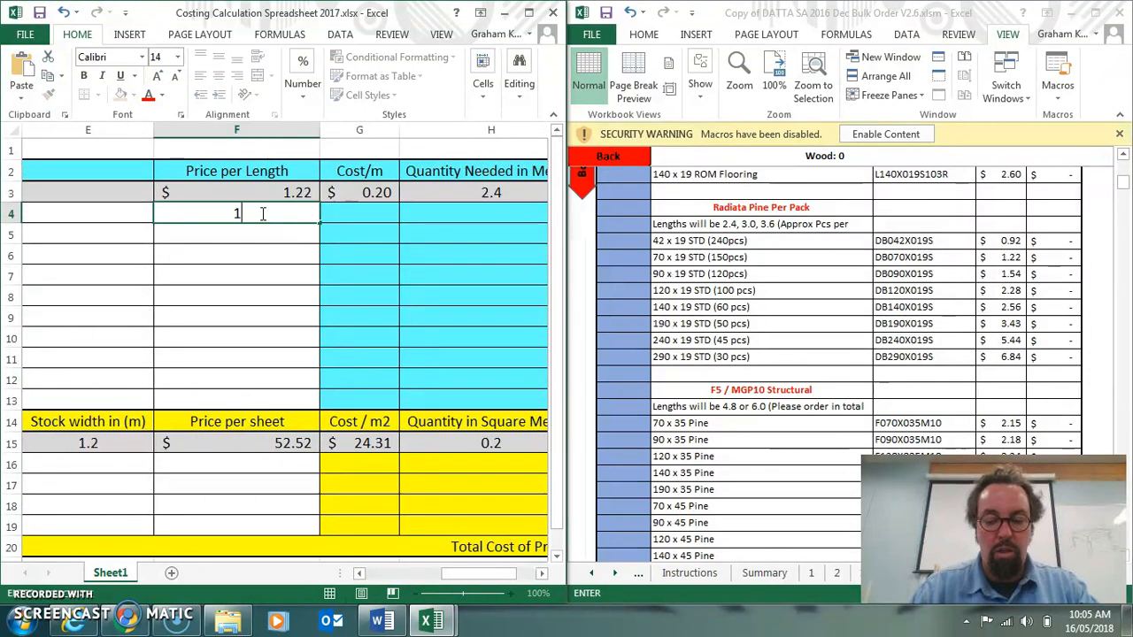
{"action": "left_click", "coordinate": [354, 212]}
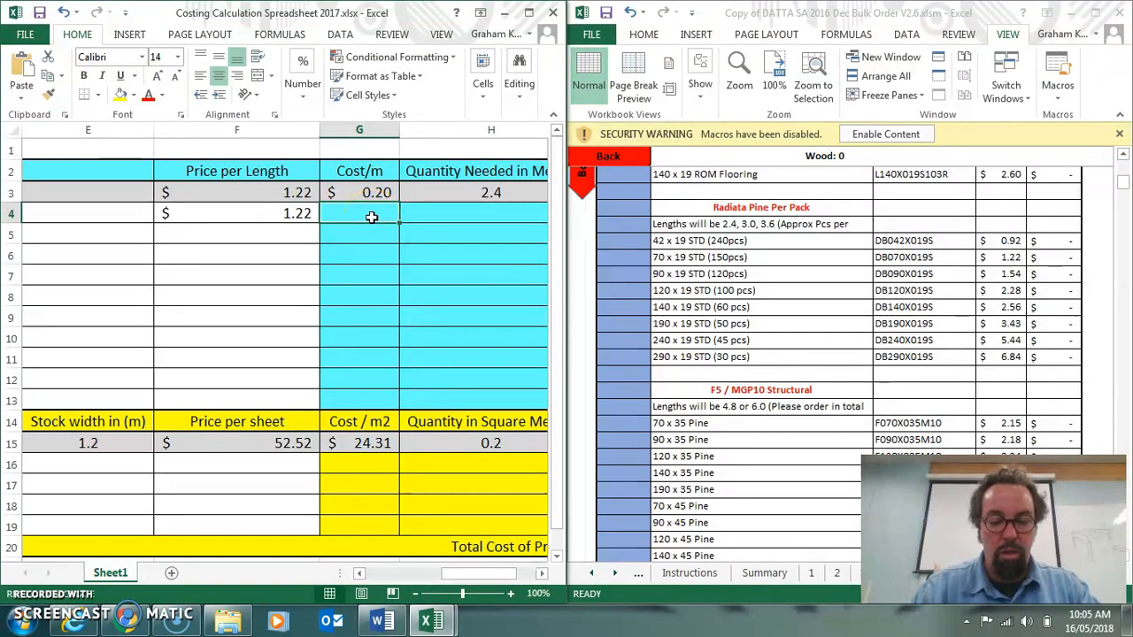
{"action": "type", "text": "0.20"}
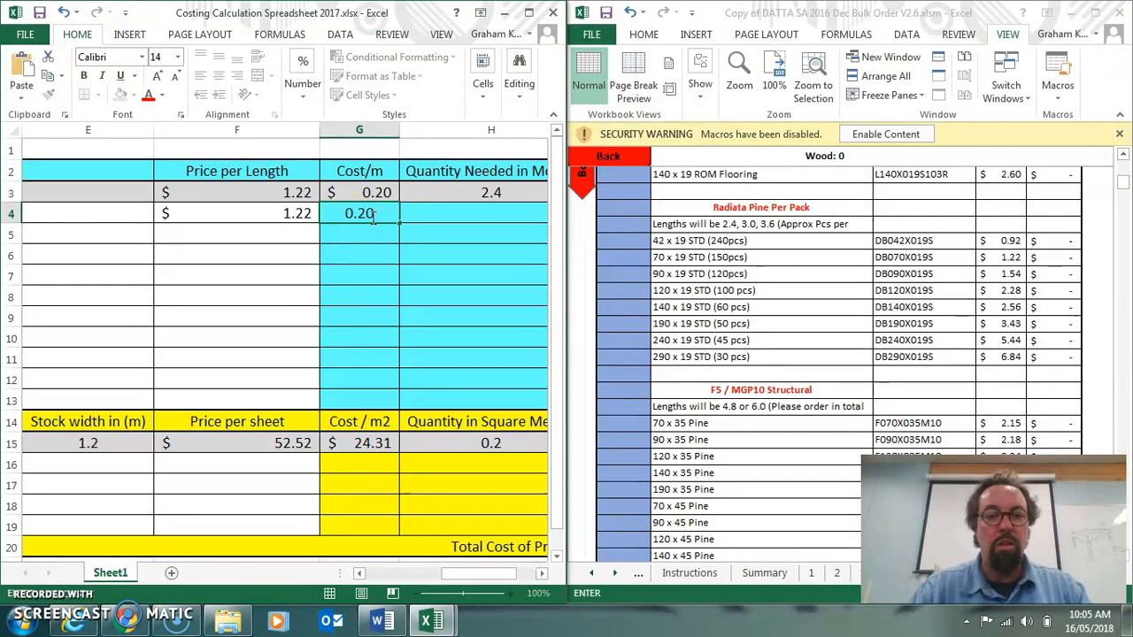
{"action": "left_click", "coordinate": [424, 215]}
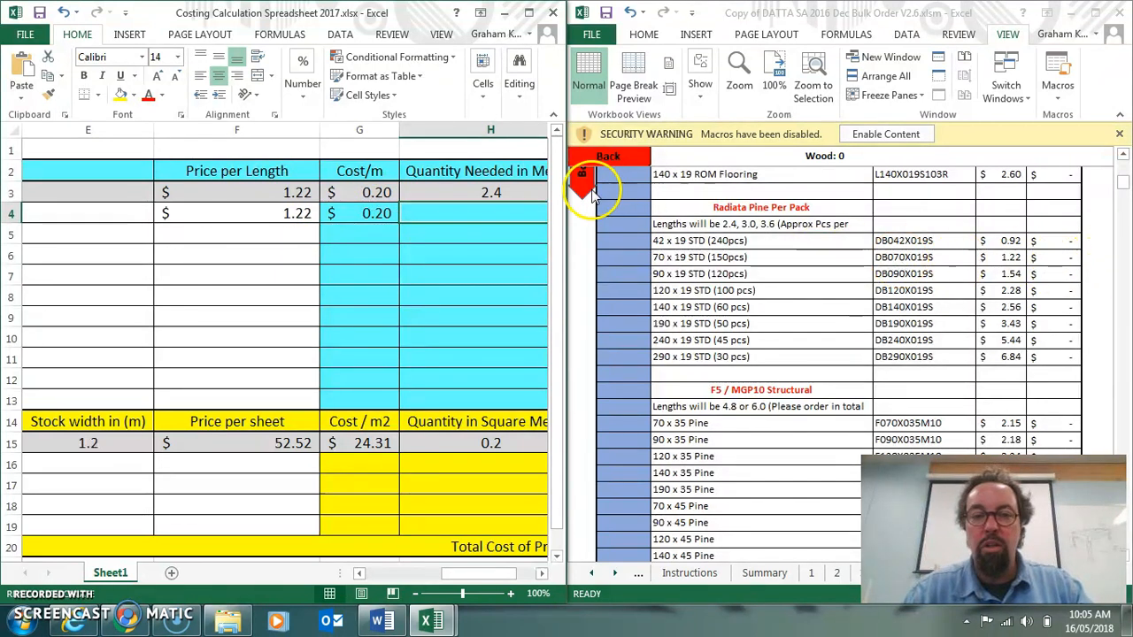
Set the cost per meter of both table side rows, cells G3 and G4, to 1.22
{"action": "left_click", "coordinate": [375, 194]}
{"action": "type", "text": "1"}
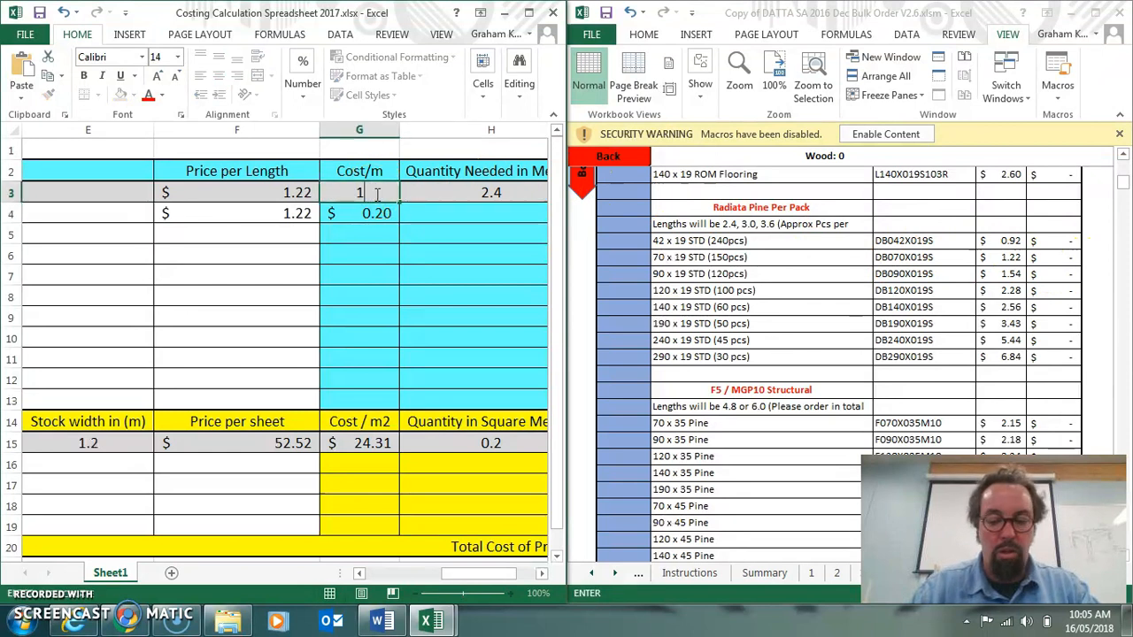
{"action": "type", "text": ".22"}
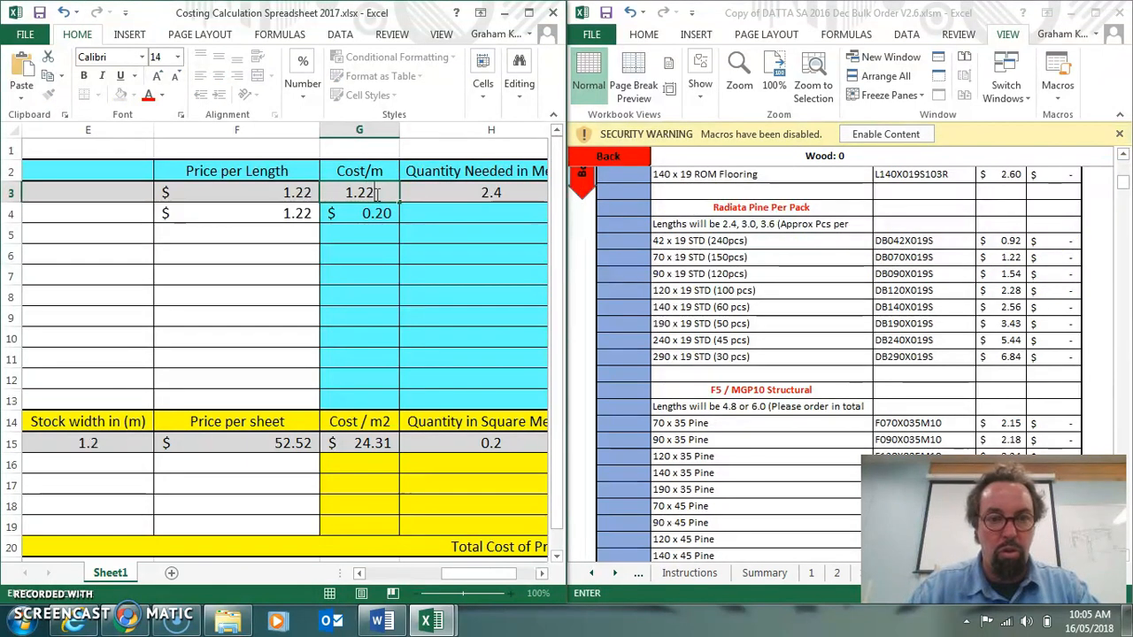
{"action": "left_click", "coordinate": [372, 215]}
{"action": "type", "text": "1.22"}
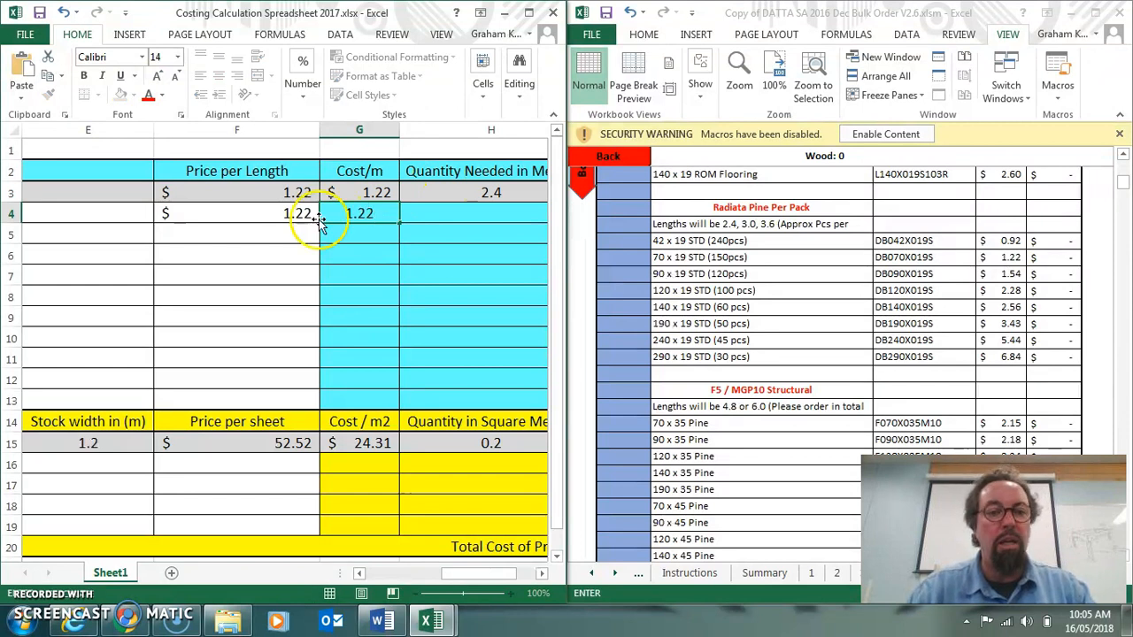
Clear the Price per Length values of both table side rows in F3 and F4
{"action": "left_click", "coordinate": [297, 196]}
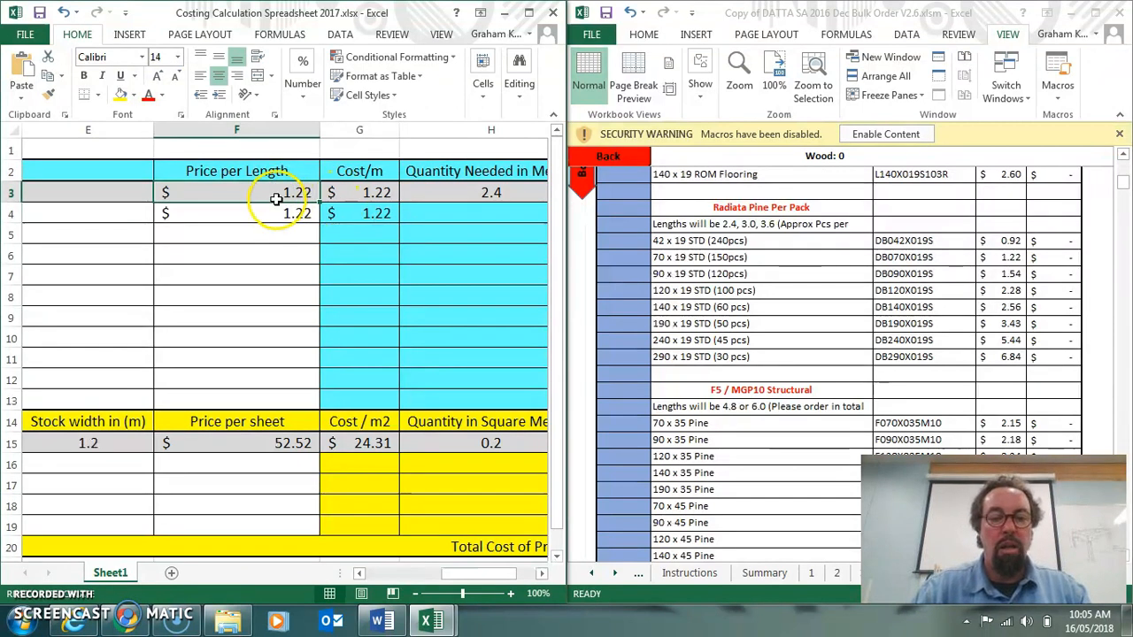
{"action": "left_click_drag", "start_coordinate": [276, 198], "coordinate": [280, 216]}
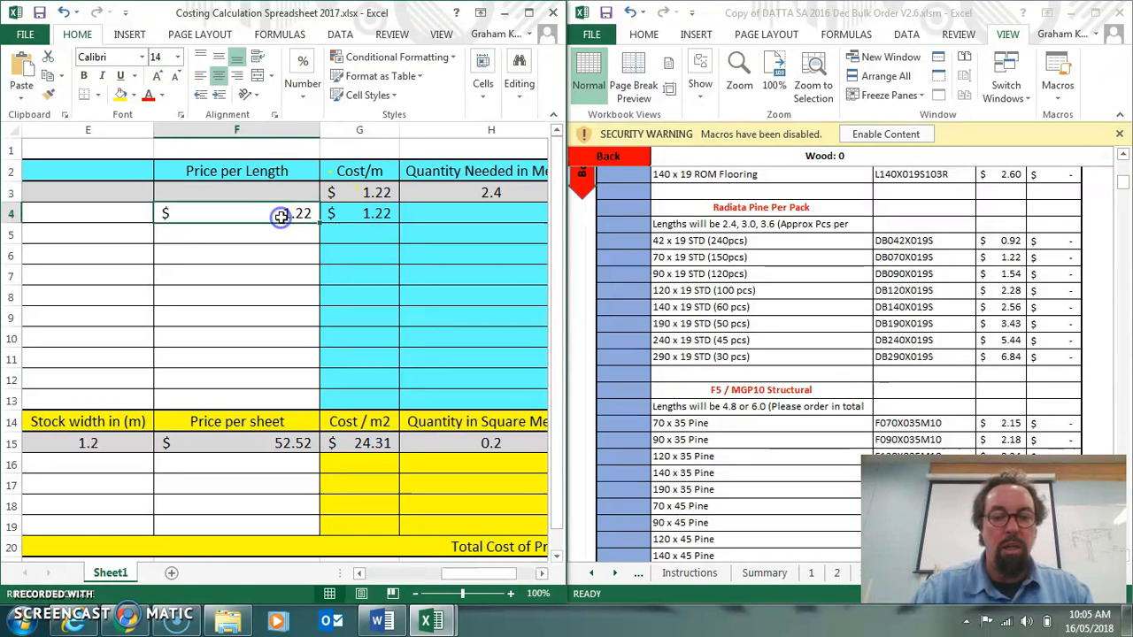
{"action": "left_click", "coordinate": [404, 254]}
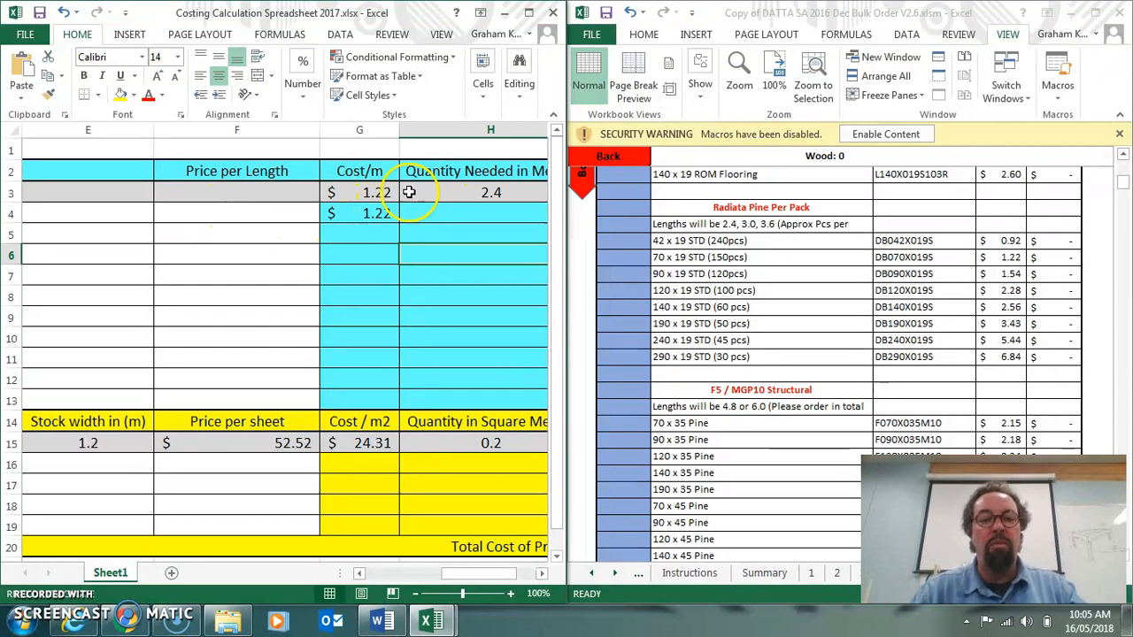
Enter 1.2 as the quantity needed in meters for the Table Side Short row in H4
{"action": "left_click_drag", "start_coordinate": [484, 573], "coordinate": [514, 572]}
{"action": "left_click", "coordinate": [354, 213]}
{"action": "type", "text": "1.2"}
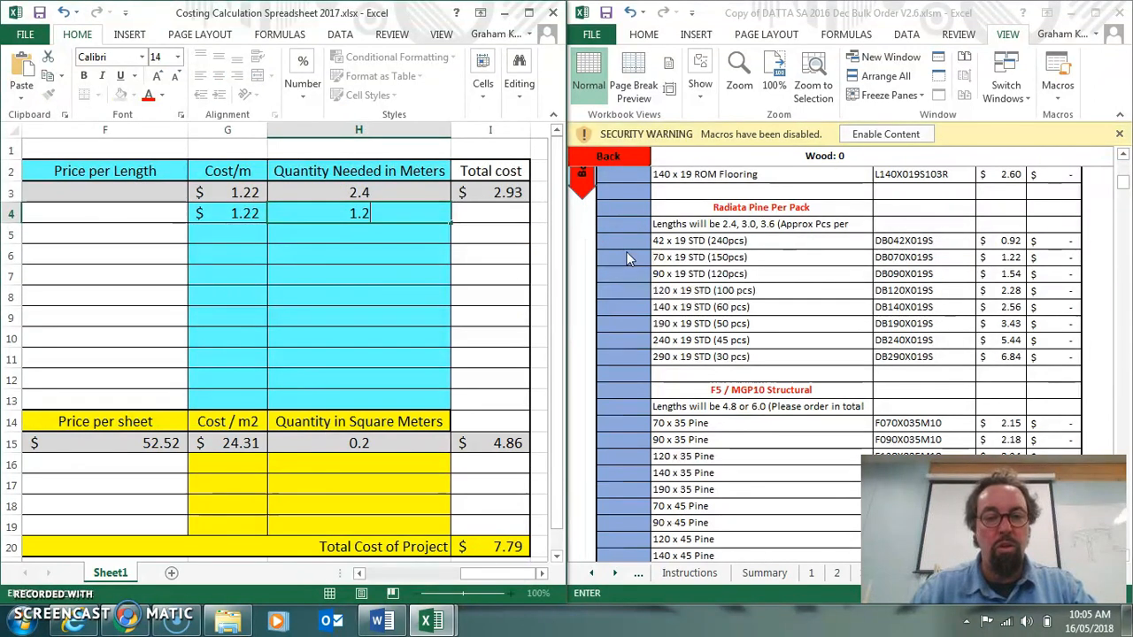
Fill the Total cost formula from I3 down through I13 to cover all the length component rows
{"action": "left_click", "coordinate": [493, 212]}
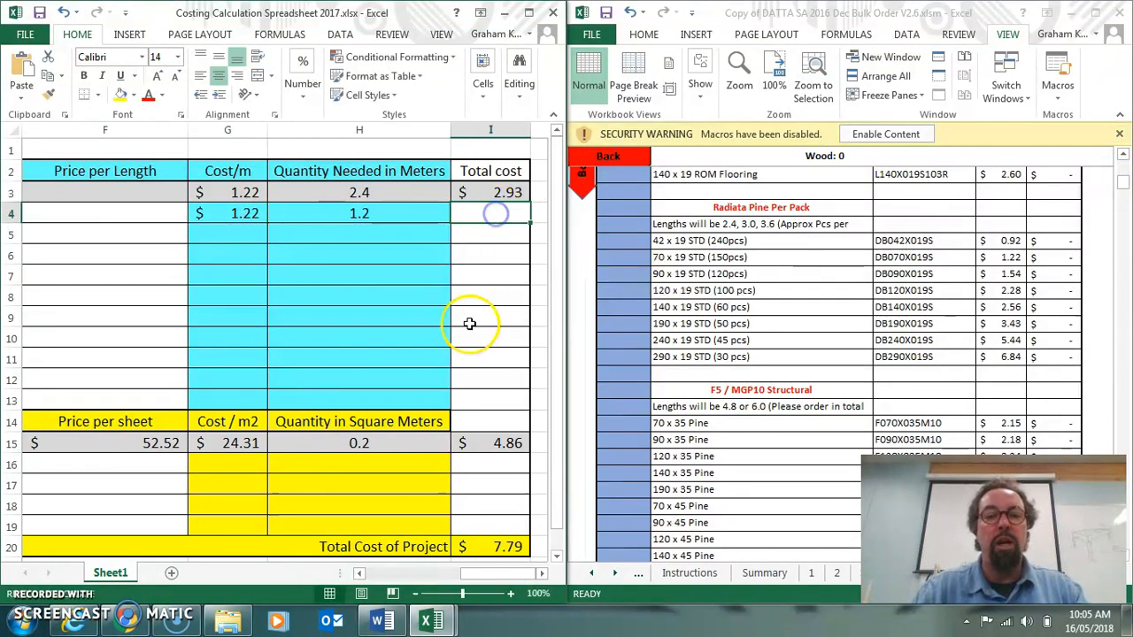
{"action": "left_click", "coordinate": [407, 214]}
{"action": "left_click", "coordinate": [474, 200]}
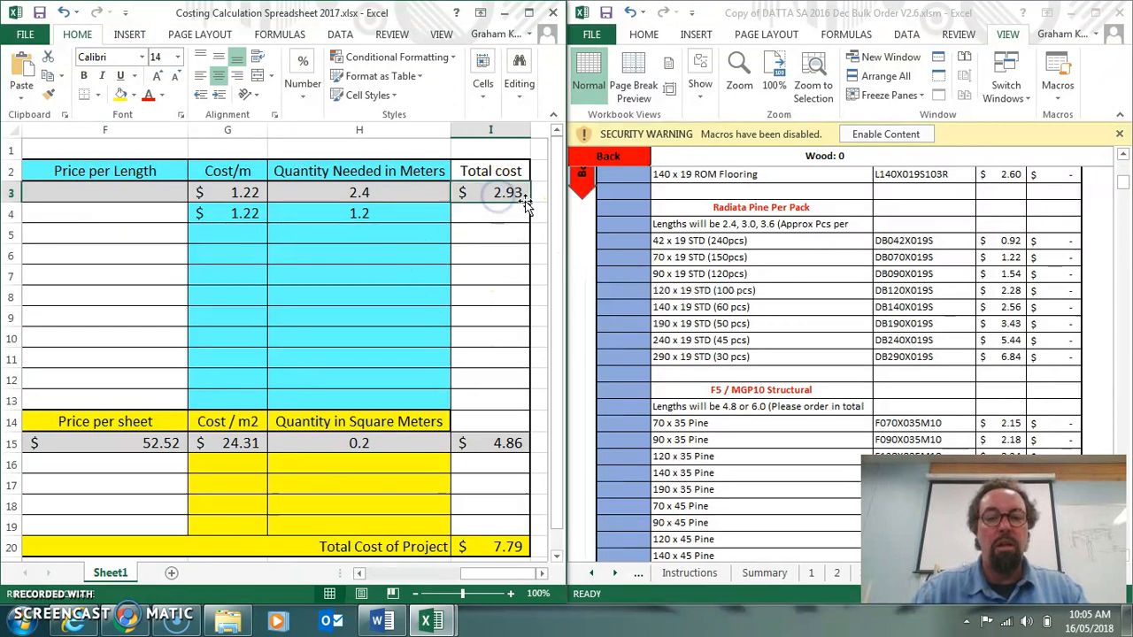
{"action": "left_click_drag", "start_coordinate": [530, 202], "coordinate": [513, 404]}
{"action": "left_click", "coordinate": [409, 290]}
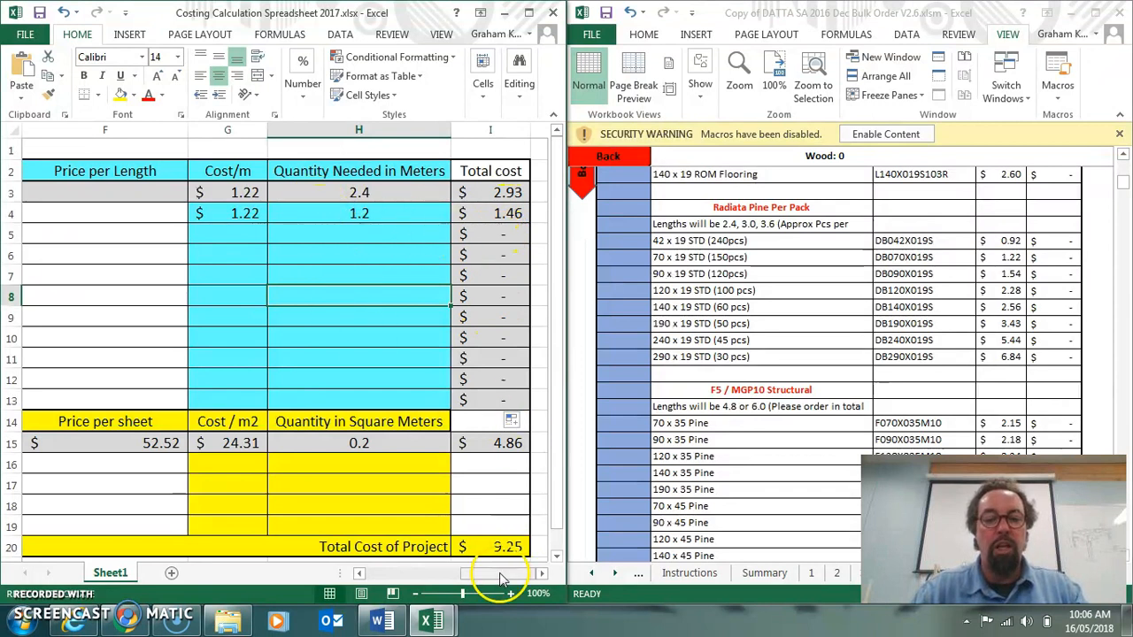
Add the component legs in row 5 with material 400x70x35 and a stock length of 6.1 m
{"action": "left_click", "coordinate": [418, 573]}
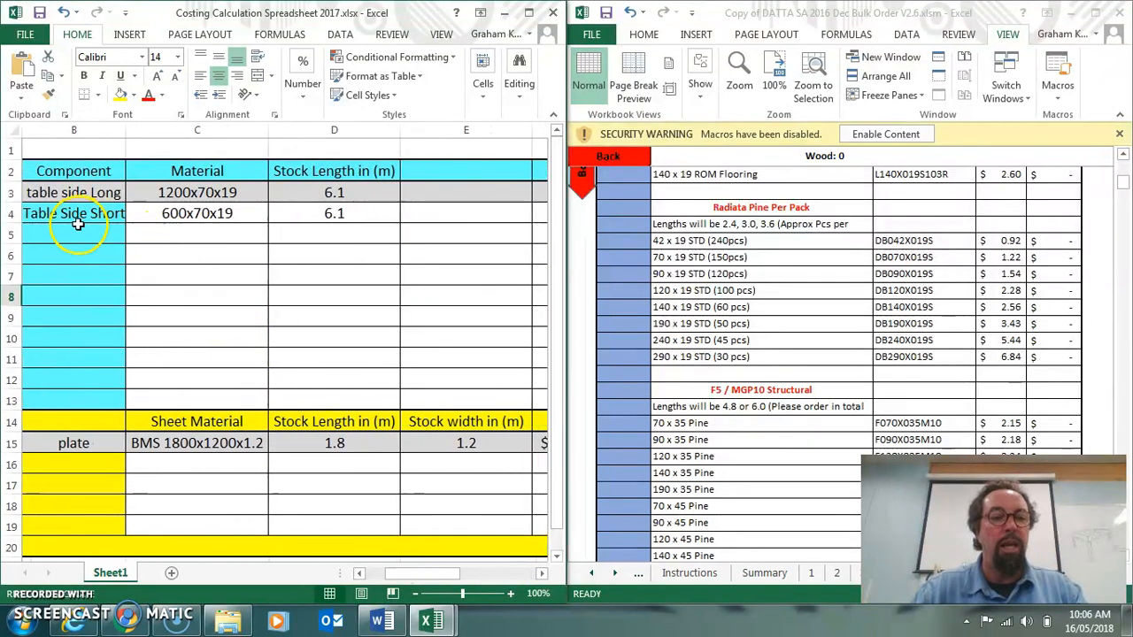
{"action": "left_click", "coordinate": [77, 236]}
{"action": "type", "text": "legs"}
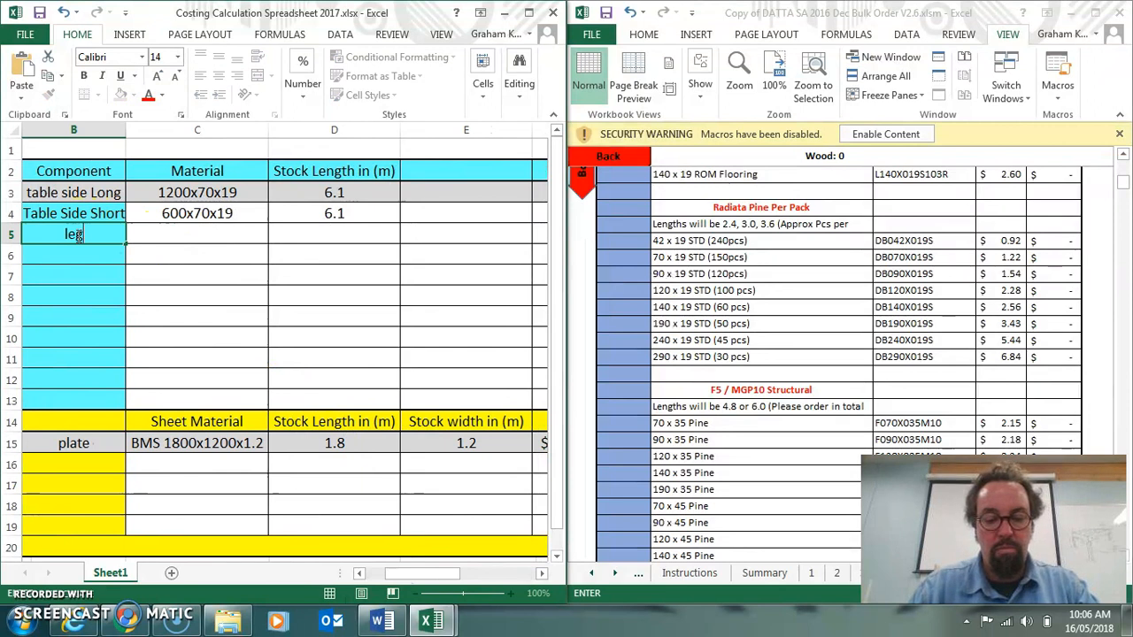
{"action": "left_click", "coordinate": [189, 233]}
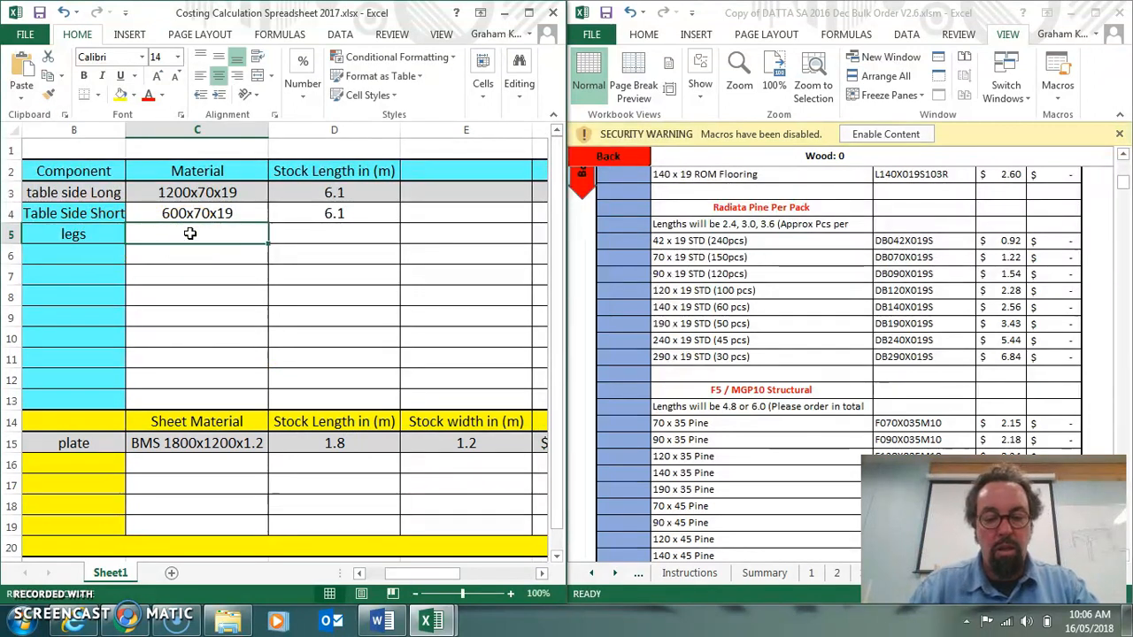
{"action": "type", "text": "70x"}
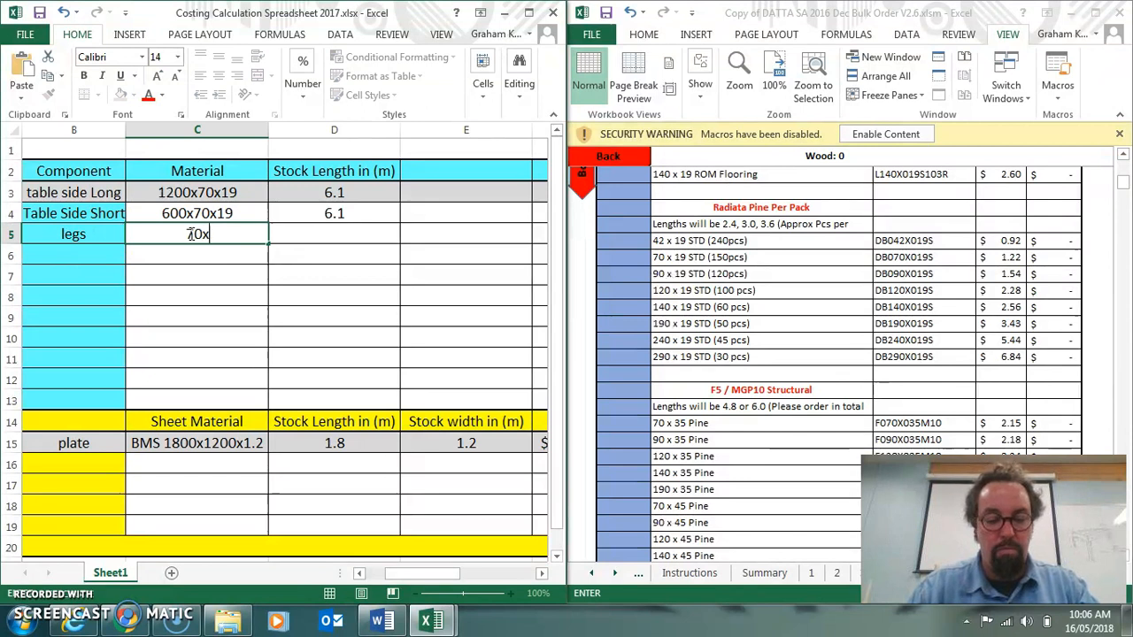
{"action": "type", "text": "35"}
{"action": "left_click", "coordinate": [178, 233]}
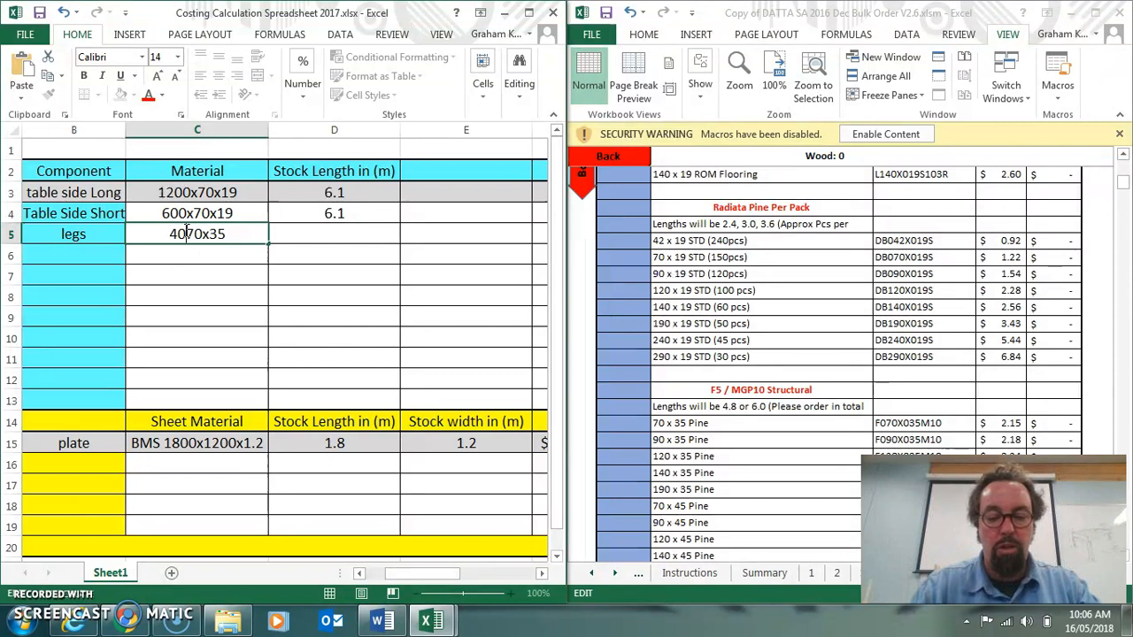
{"action": "left_click", "coordinate": [314, 229]}
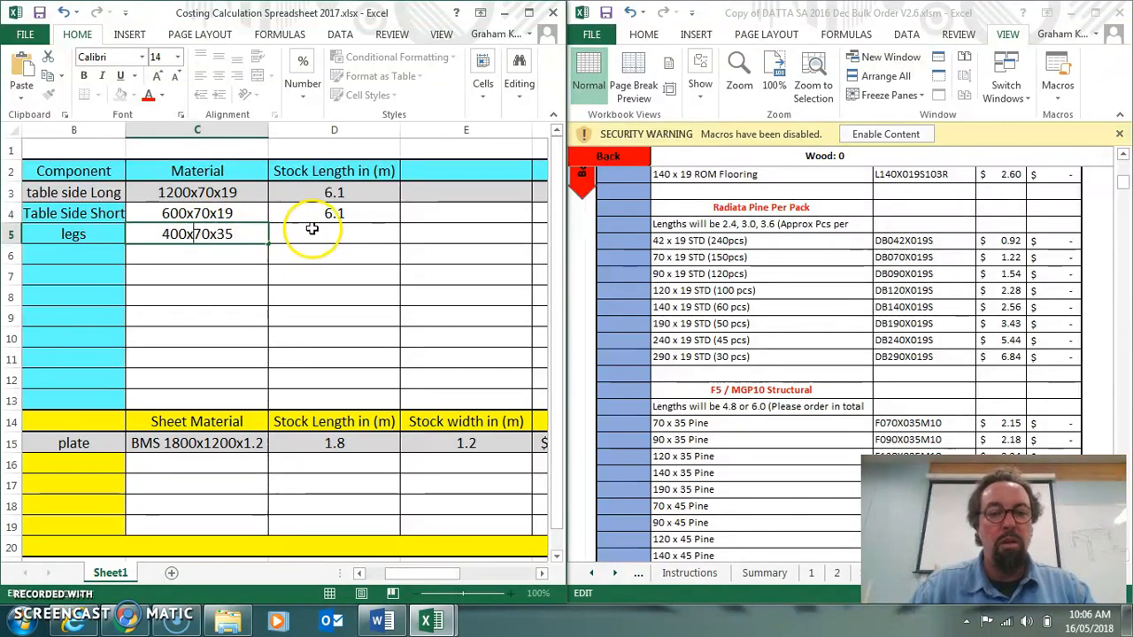
{"action": "type", "text": "6.1"}
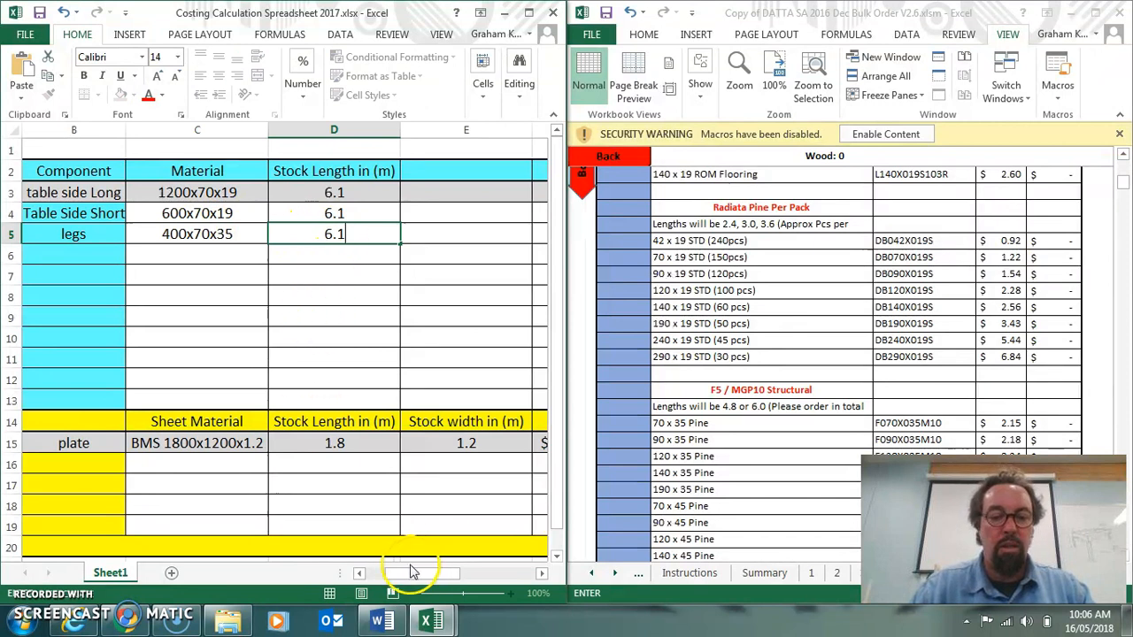
Look up the 70 x 35 Pine price in the bulk order workbook and enter 2.15 as the legs' cost per meter in G5
{"action": "left_click_drag", "start_coordinate": [416, 574], "coordinate": [477, 577]}
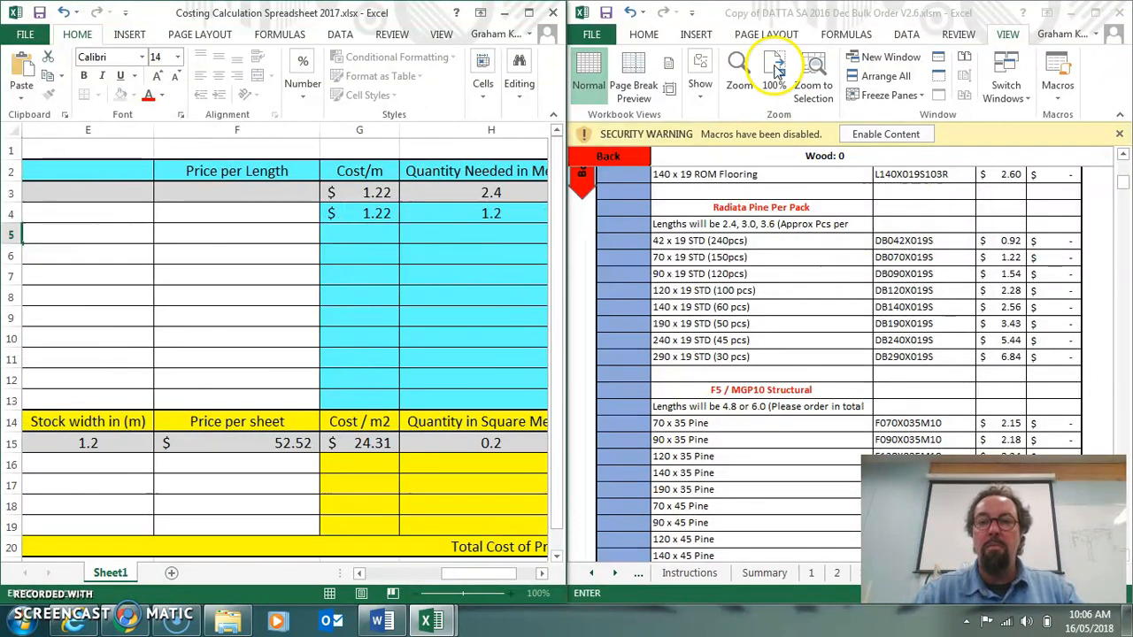
{"action": "left_click", "coordinate": [719, 19]}
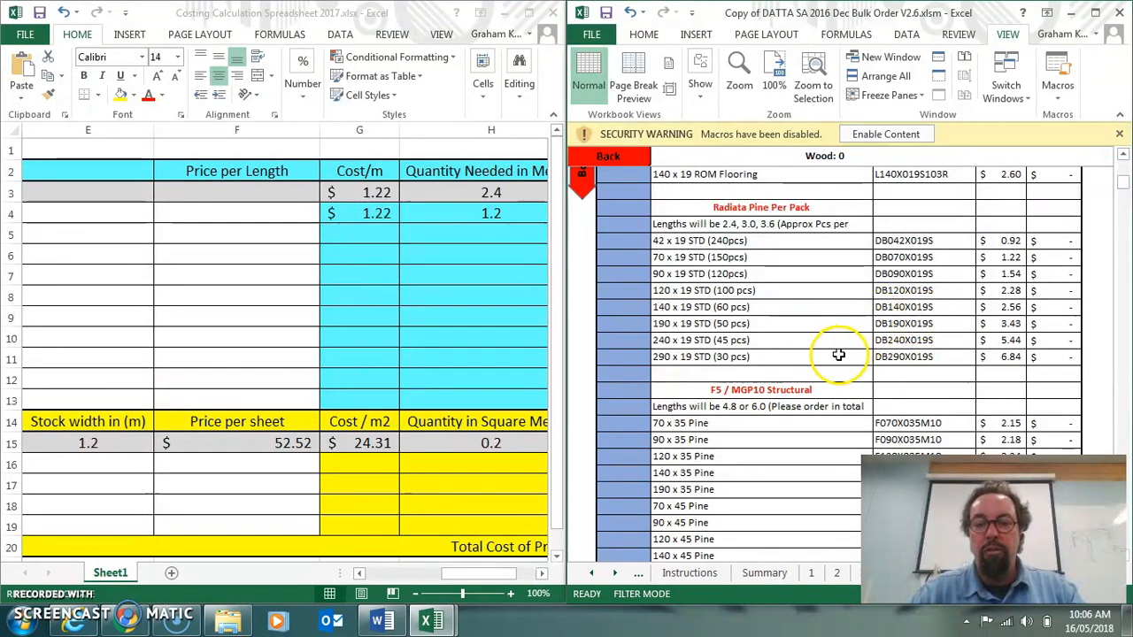
{"action": "scroll", "coordinate": [836, 354], "scroll_direction": "down", "scroll_amount": 1}
{"action": "scroll", "coordinate": [836, 354], "scroll_direction": "down", "scroll_amount": 2}
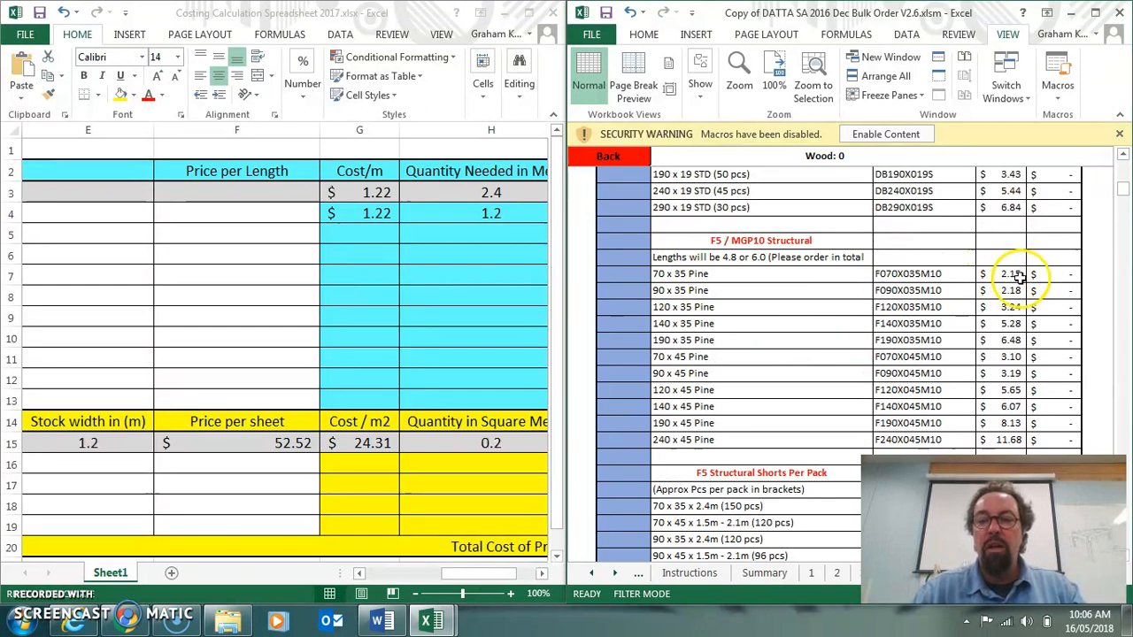
{"action": "left_click", "coordinate": [371, 232]}
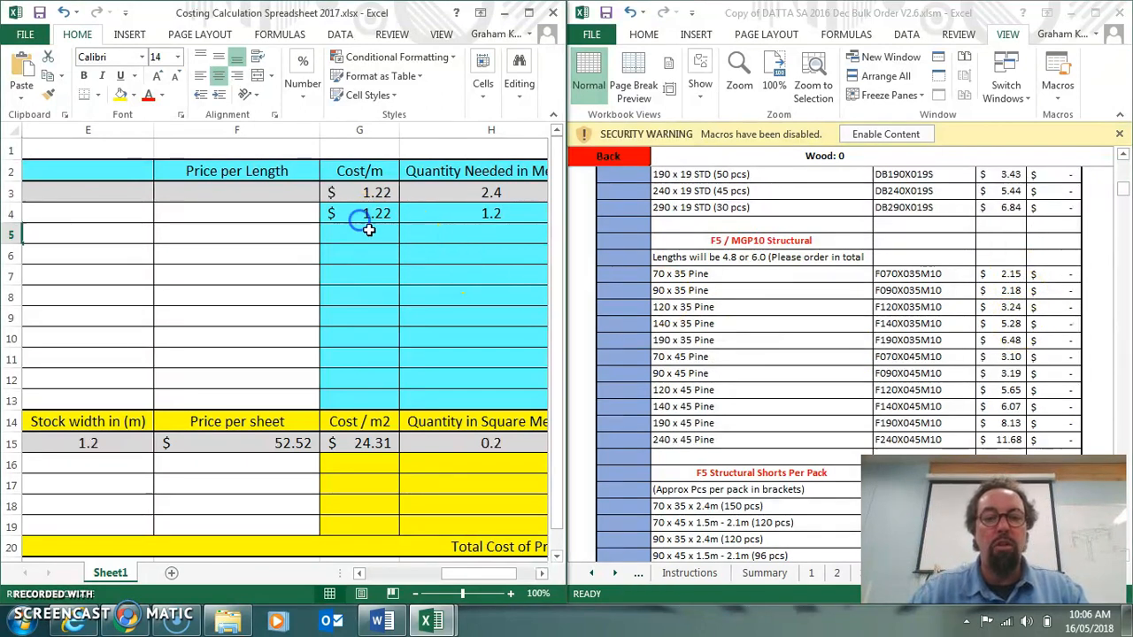
{"action": "type", "text": "2"}
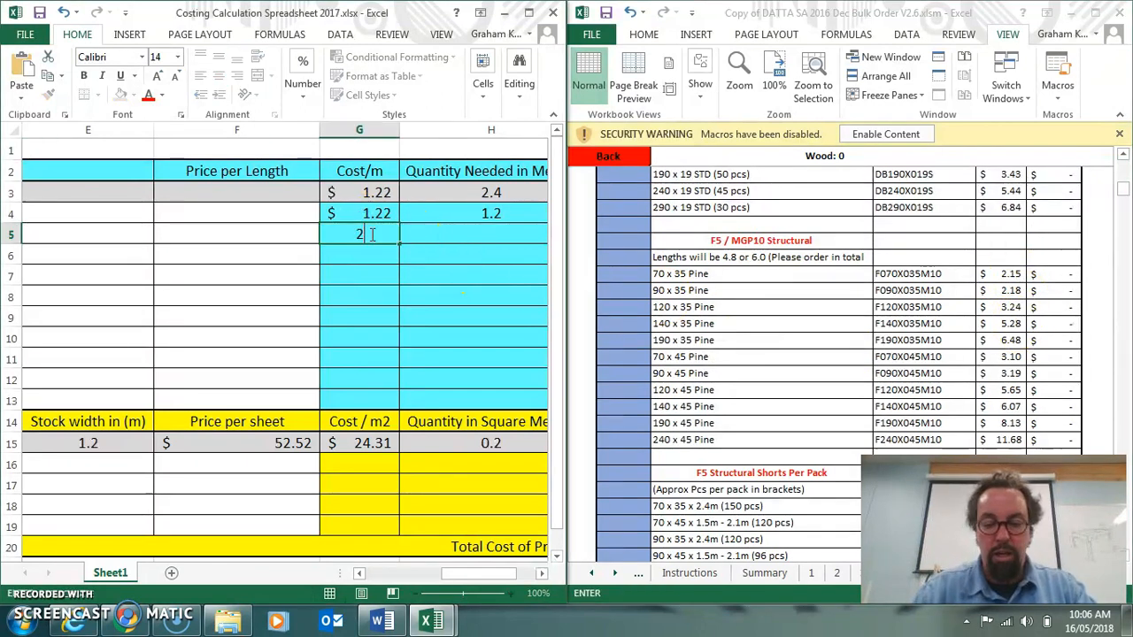
{"action": "type", "text": ".15"}
{"action": "key", "text": "Return"}
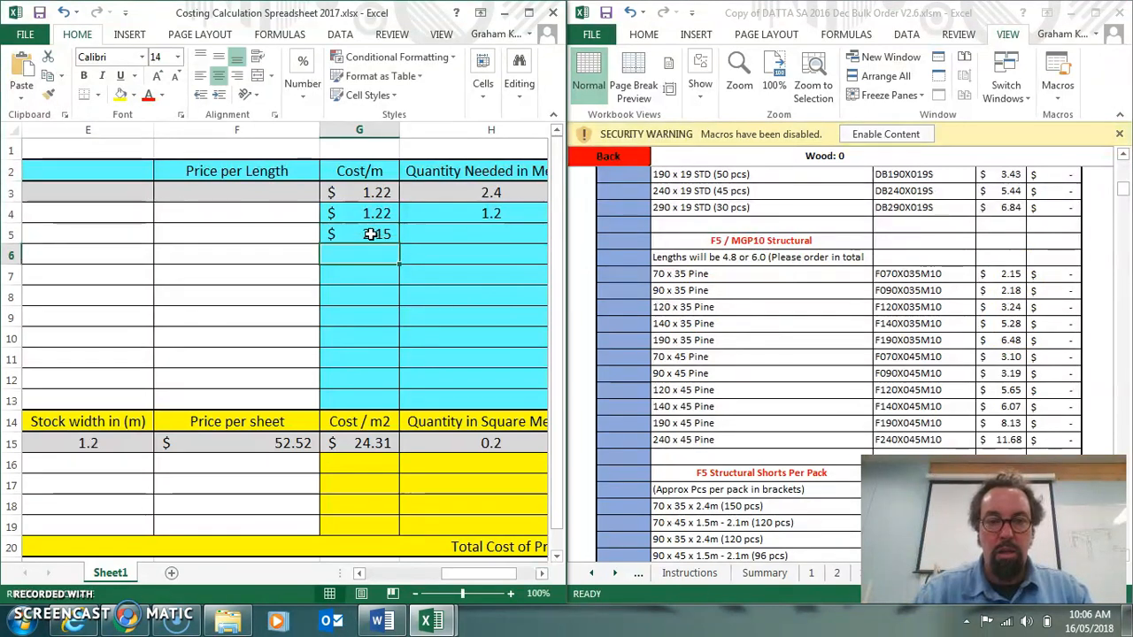
Enter 1.6 as the quantity needed in meters for the legs row in H5
{"action": "left_click", "coordinate": [474, 233]}
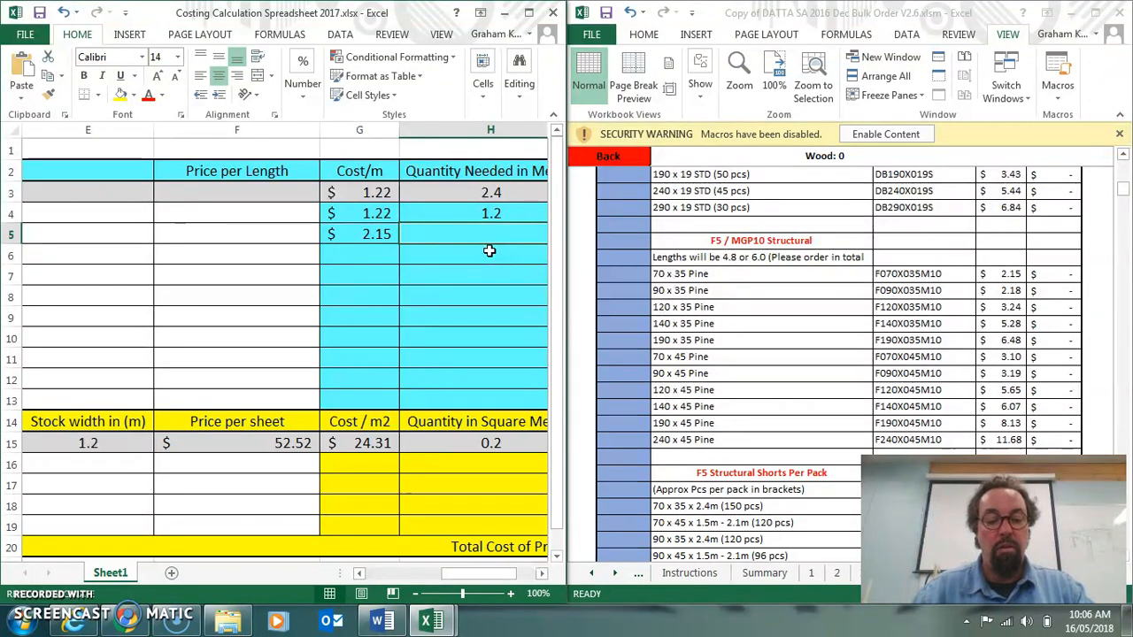
{"action": "type", "text": "1"}
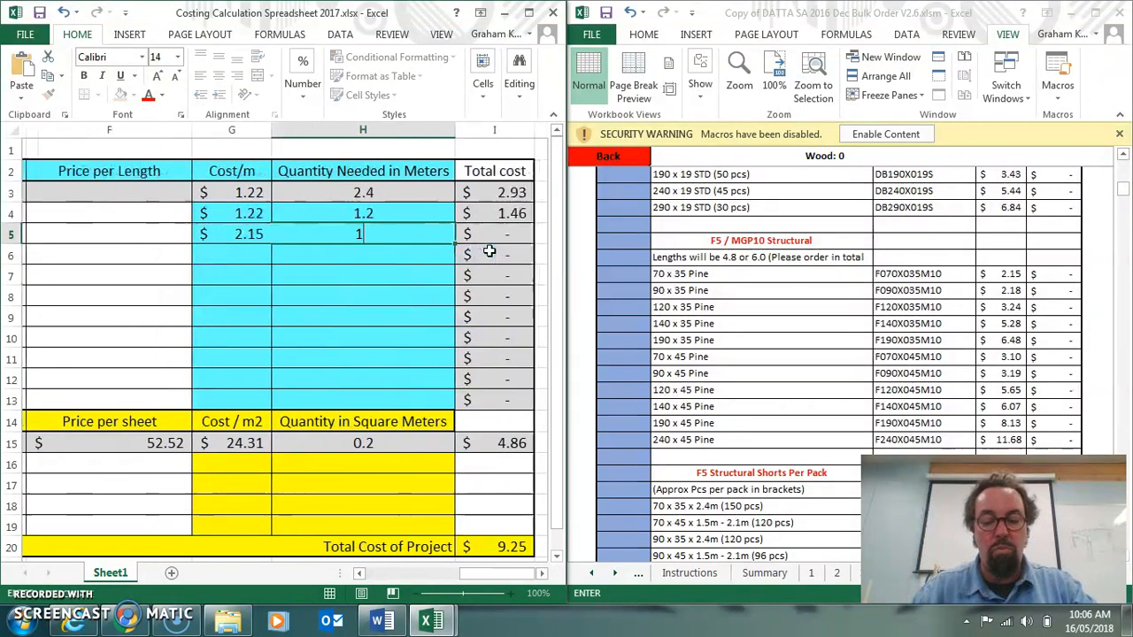
{"action": "type", "text": ".6"}
{"action": "key", "text": "Return"}
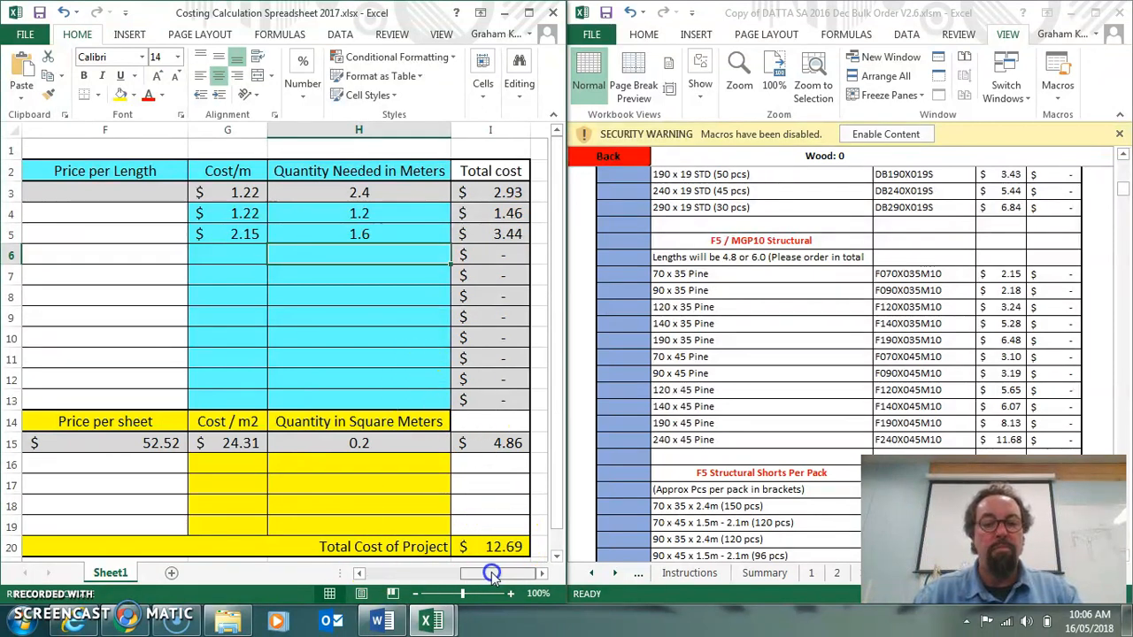
Save the costing spreadsheet under its existing file name
{"action": "left_click", "coordinate": [407, 573]}
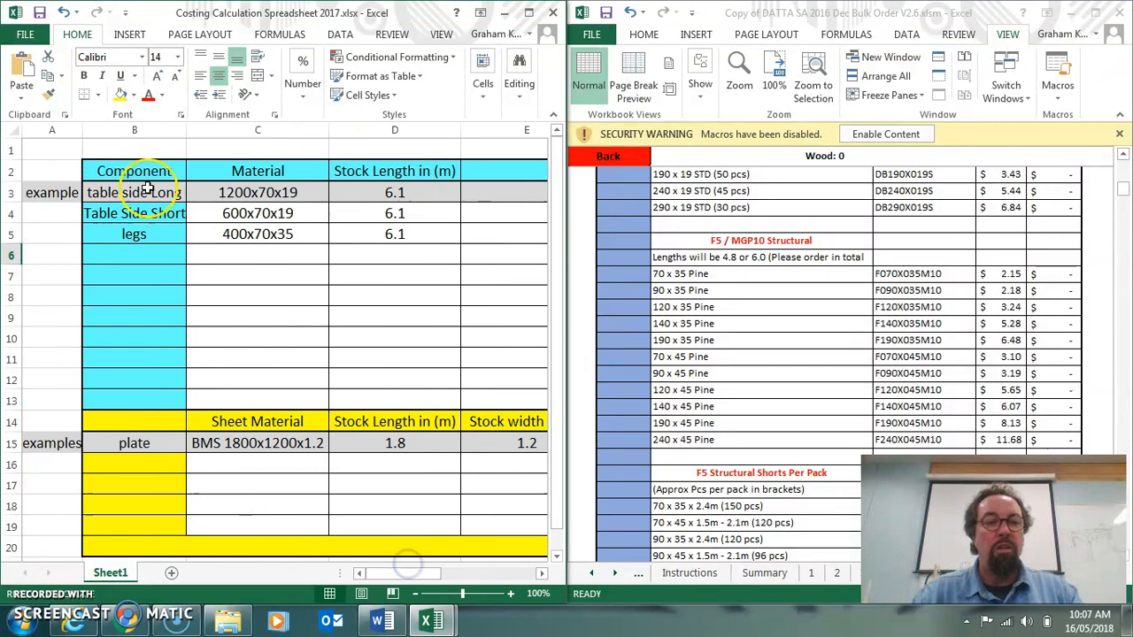
{"action": "left_click", "coordinate": [25, 34]}
{"action": "left_click", "coordinate": [32, 178]}
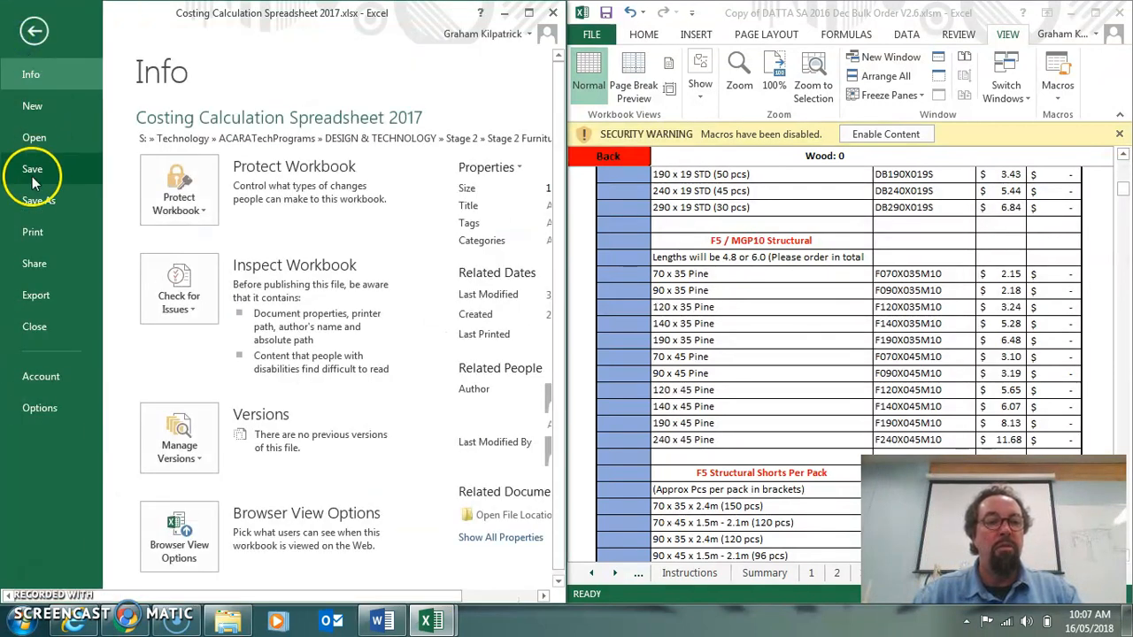
{"action": "left_click", "coordinate": [32, 170]}
{"action": "left_click", "coordinate": [165, 260]}
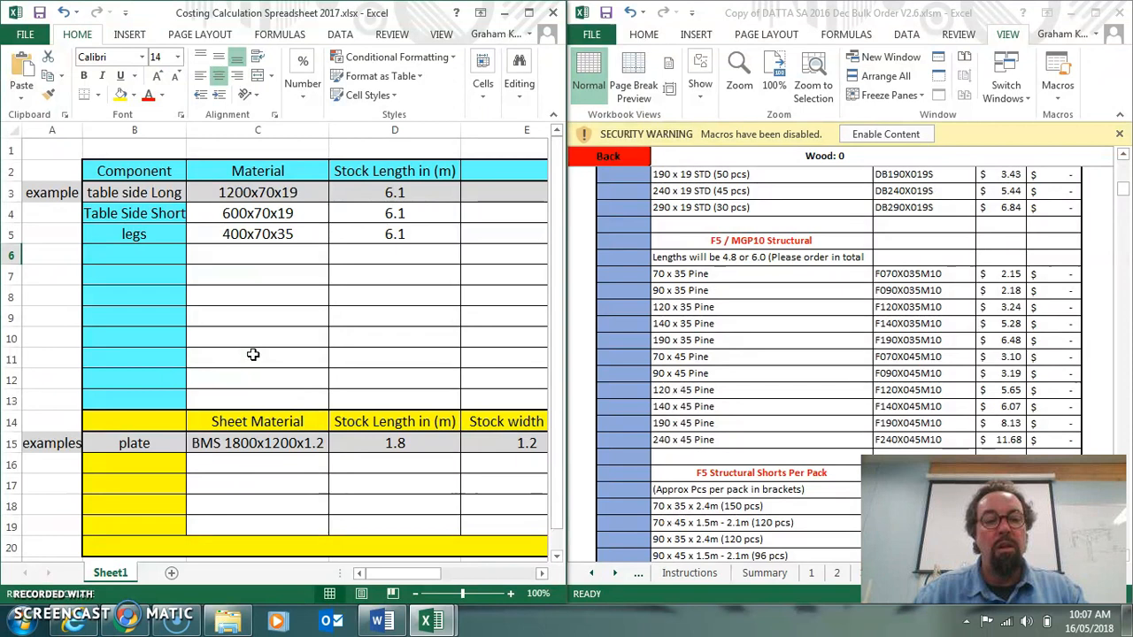
Rename the plate component in the sheet material section's B15 to table top
{"action": "left_click", "coordinate": [140, 445]}
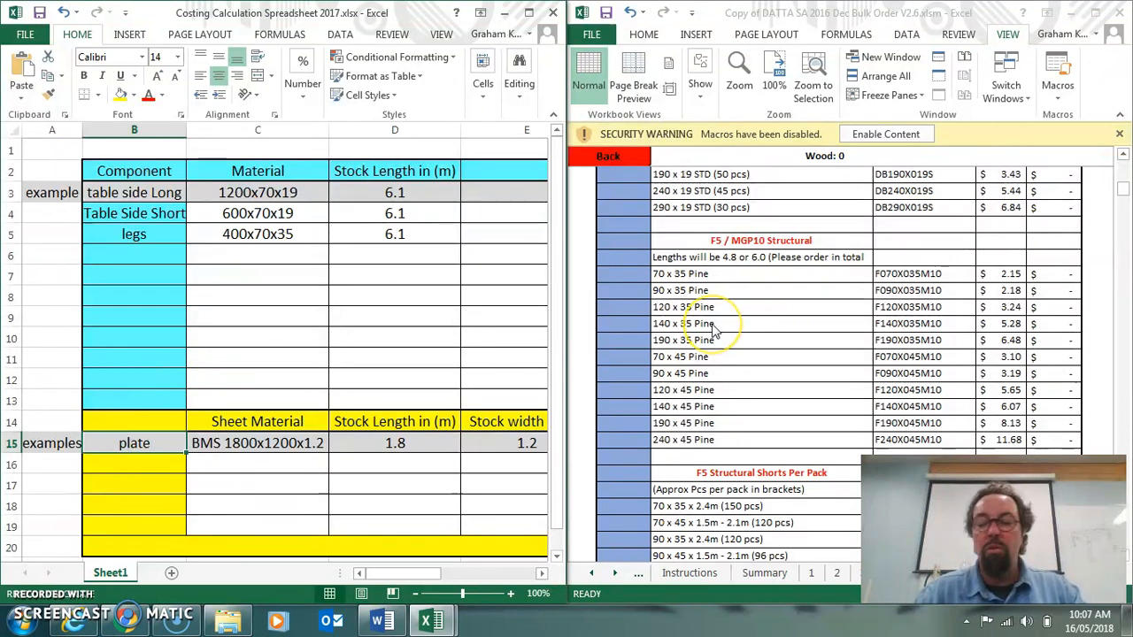
{"action": "type", "text": "table"}
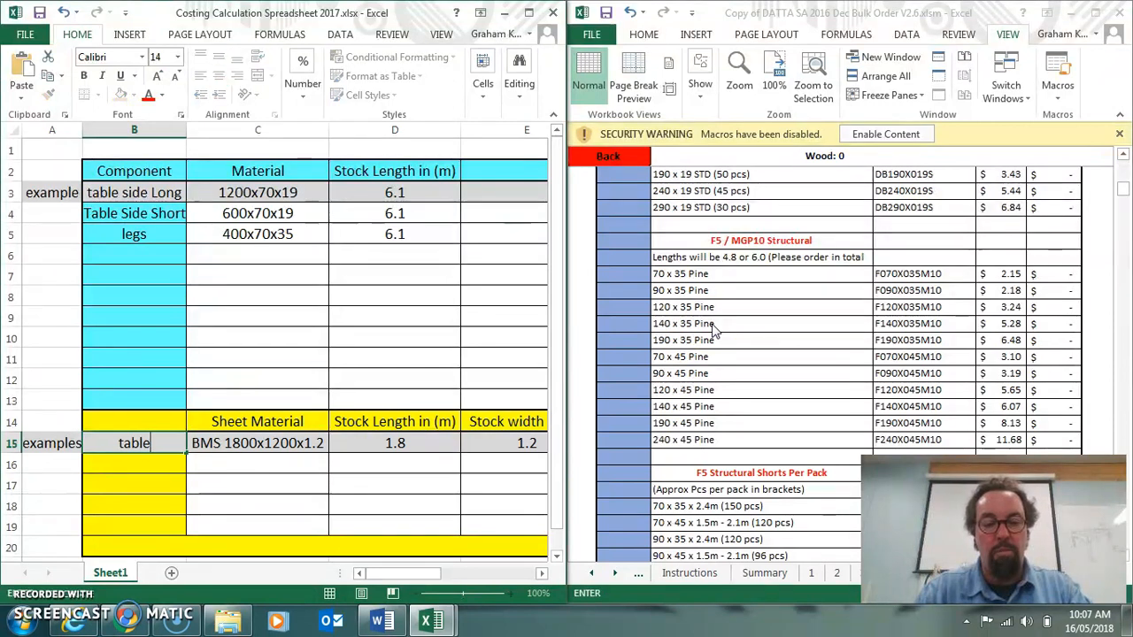
{"action": "type", "text": " top"}
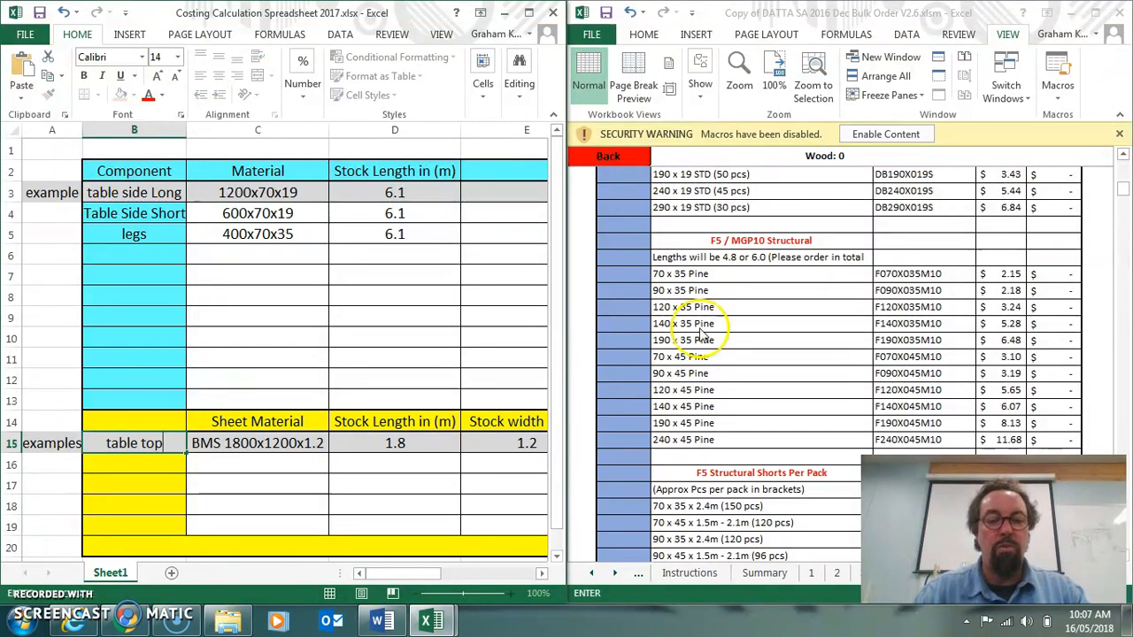
{"action": "left_click", "coordinate": [259, 443]}
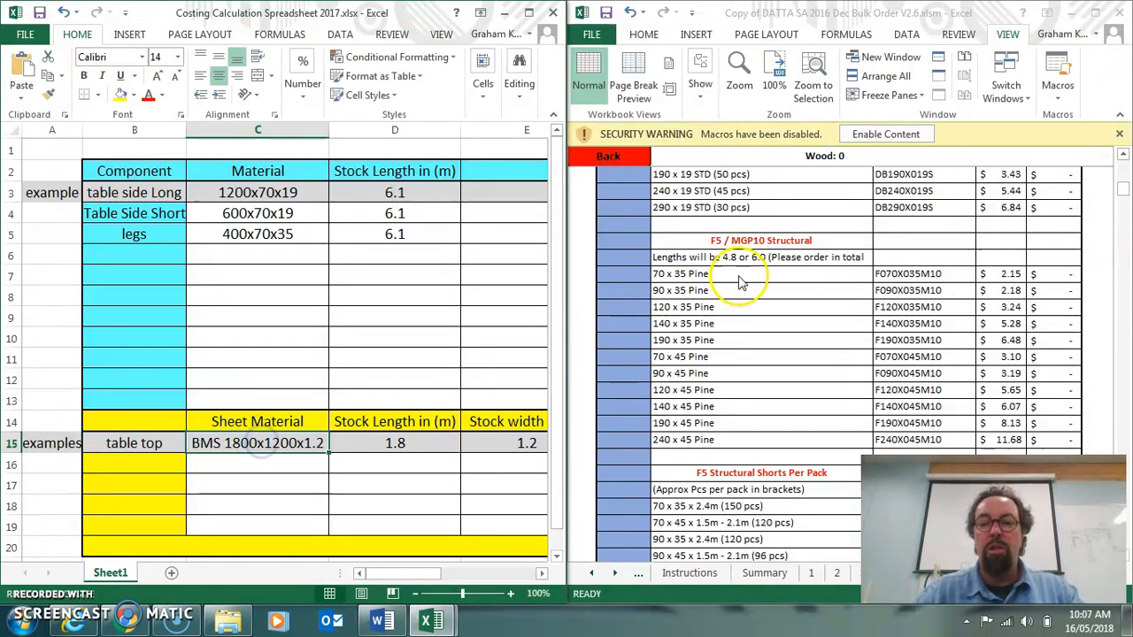
Examine the MDF, veneered particleboard and veneered MDF sheet prices in the bulk order workbook for the table top material
{"action": "left_click", "coordinate": [739, 15]}
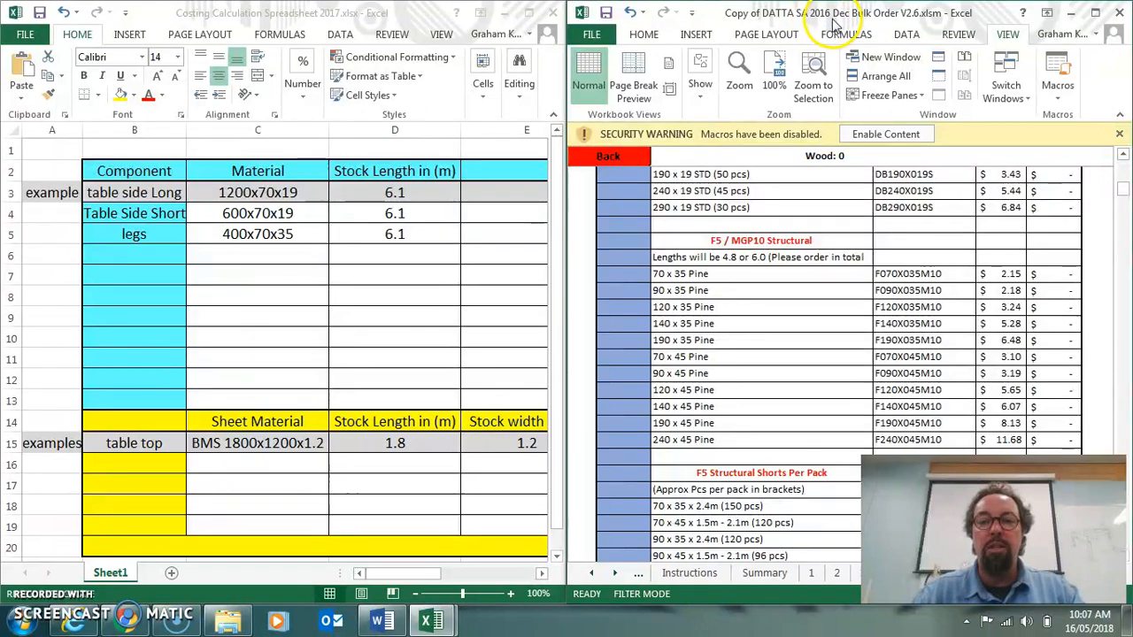
{"action": "scroll", "coordinate": [779, 225], "scroll_direction": "down", "scroll_amount": 6}
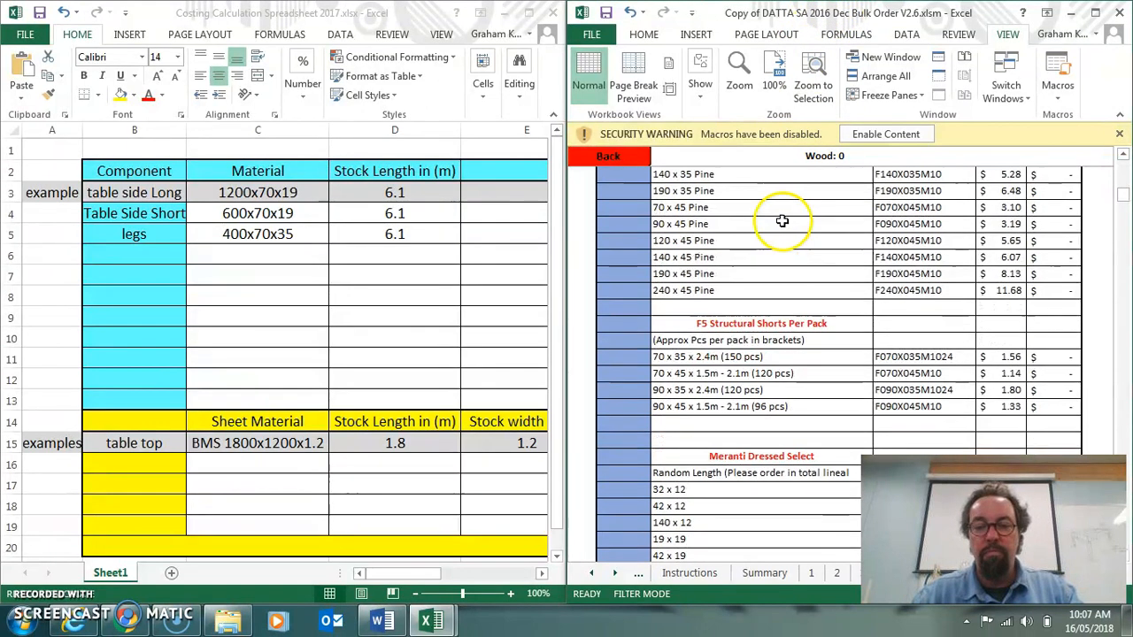
{"action": "scroll", "coordinate": [783, 219], "scroll_direction": "down", "scroll_amount": 7}
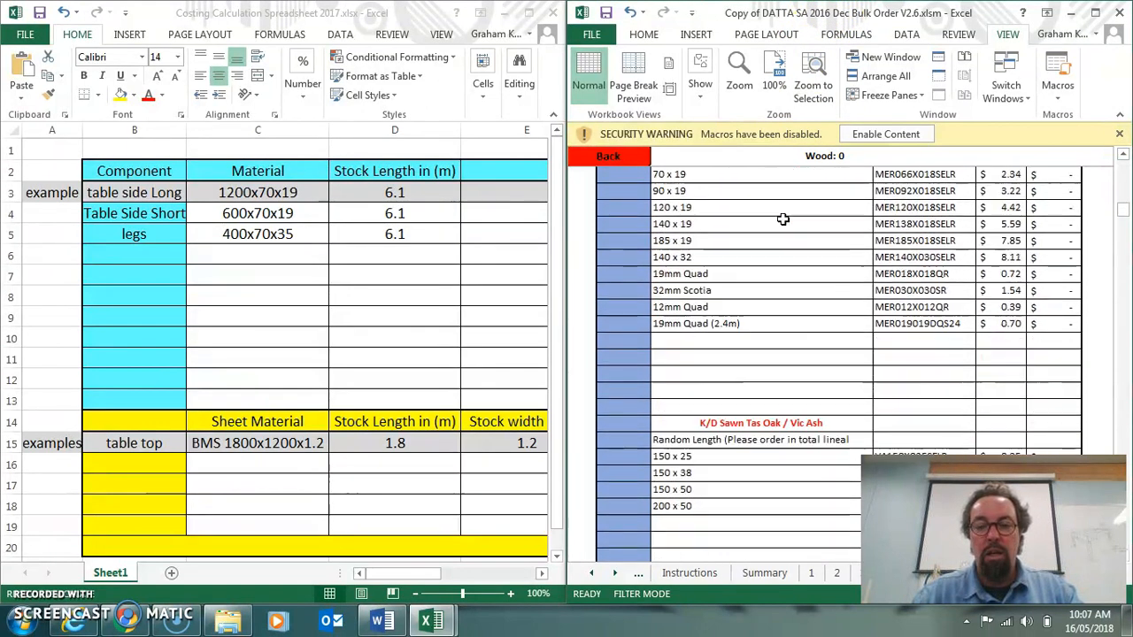
{"action": "scroll", "coordinate": [783, 219], "scroll_direction": "down", "scroll_amount": 6}
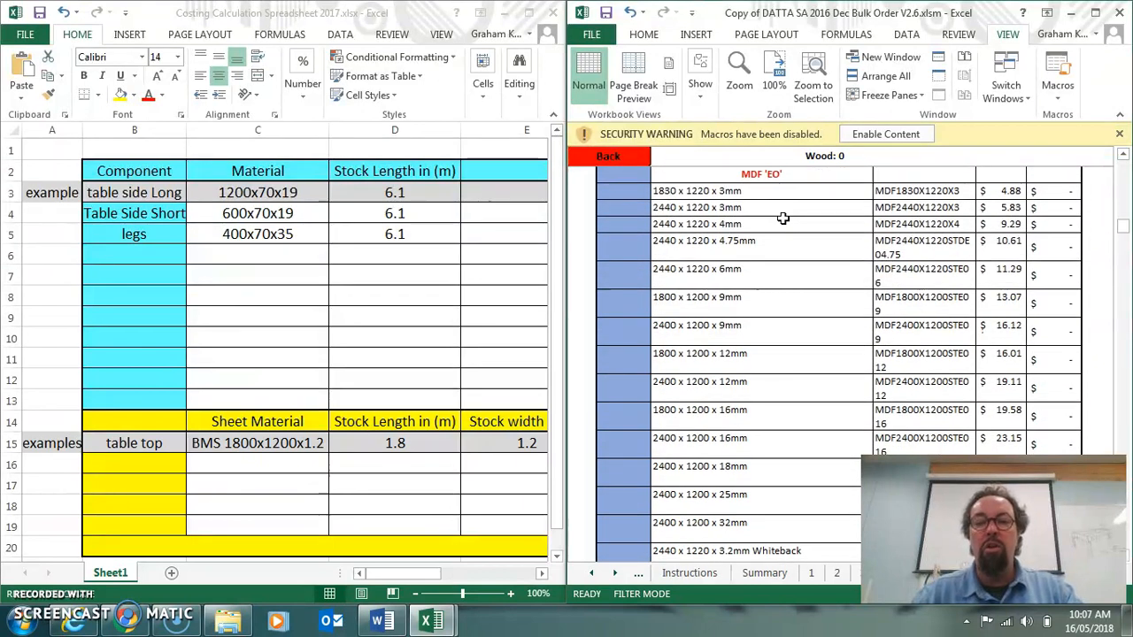
{"action": "left_click", "coordinate": [786, 216]}
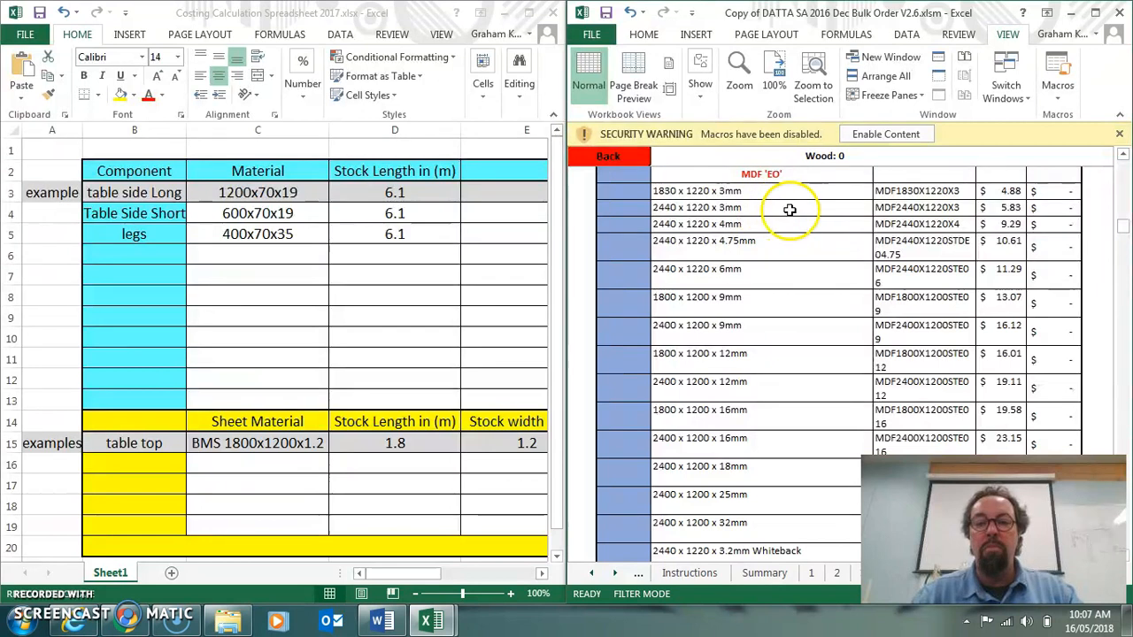
{"action": "scroll", "coordinate": [789, 210], "scroll_direction": "down", "scroll_amount": 8}
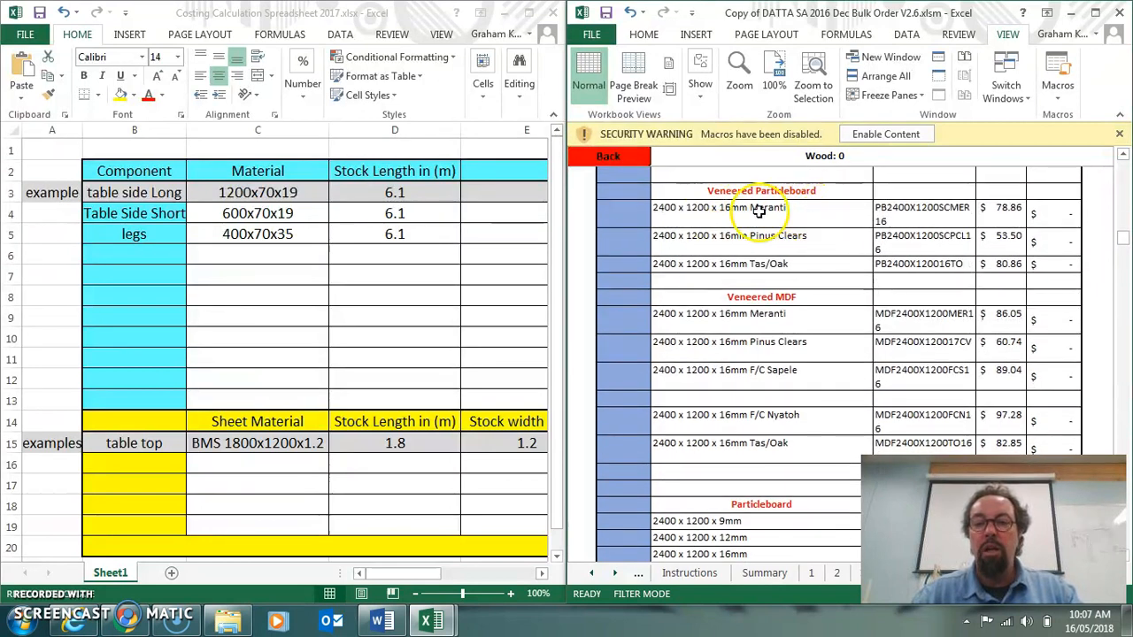
{"action": "scroll", "coordinate": [784, 235], "scroll_direction": "down", "scroll_amount": 1}
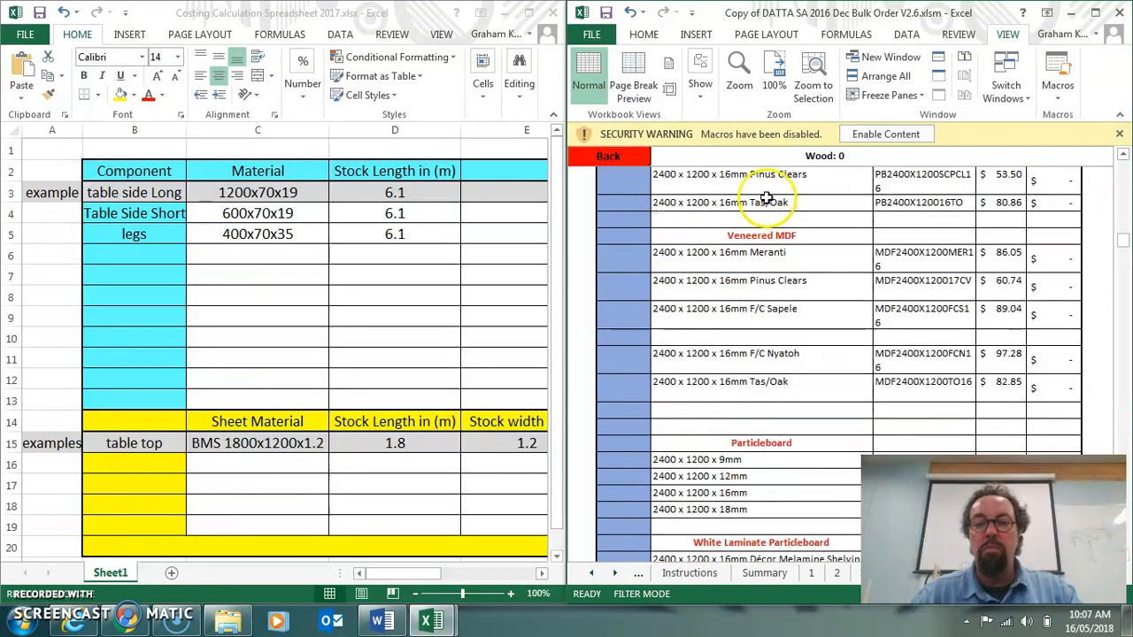
{"action": "scroll", "coordinate": [792, 183], "scroll_direction": "up", "scroll_amount": 1}
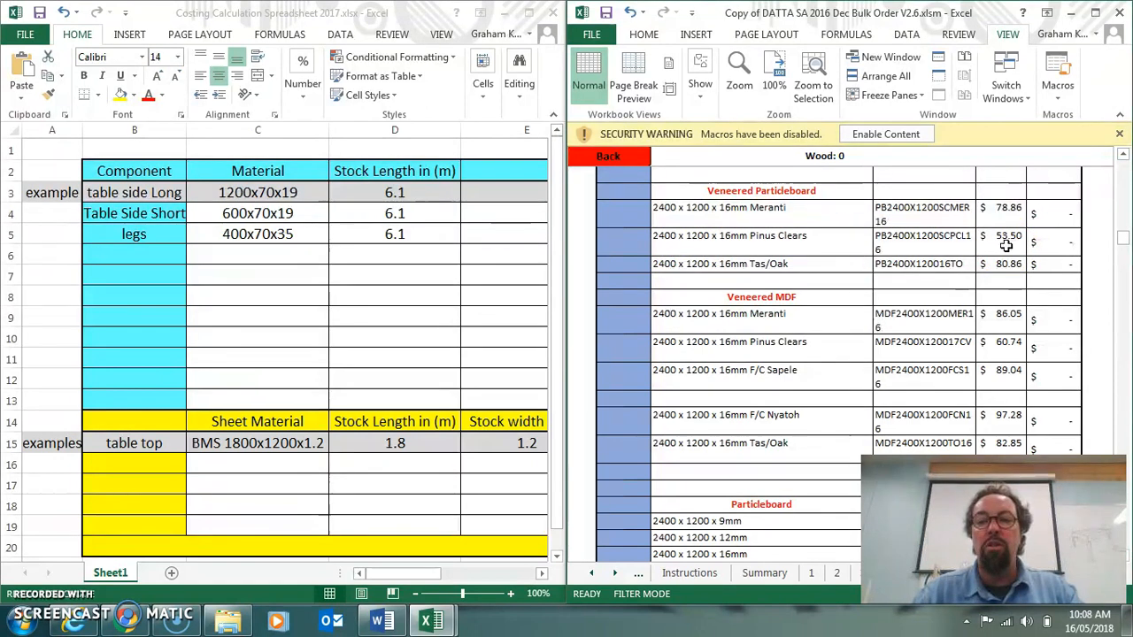
{"action": "left_click", "coordinate": [404, 14]}
{"action": "left_click_drag", "start_coordinate": [417, 575], "coordinate": [488, 576]}
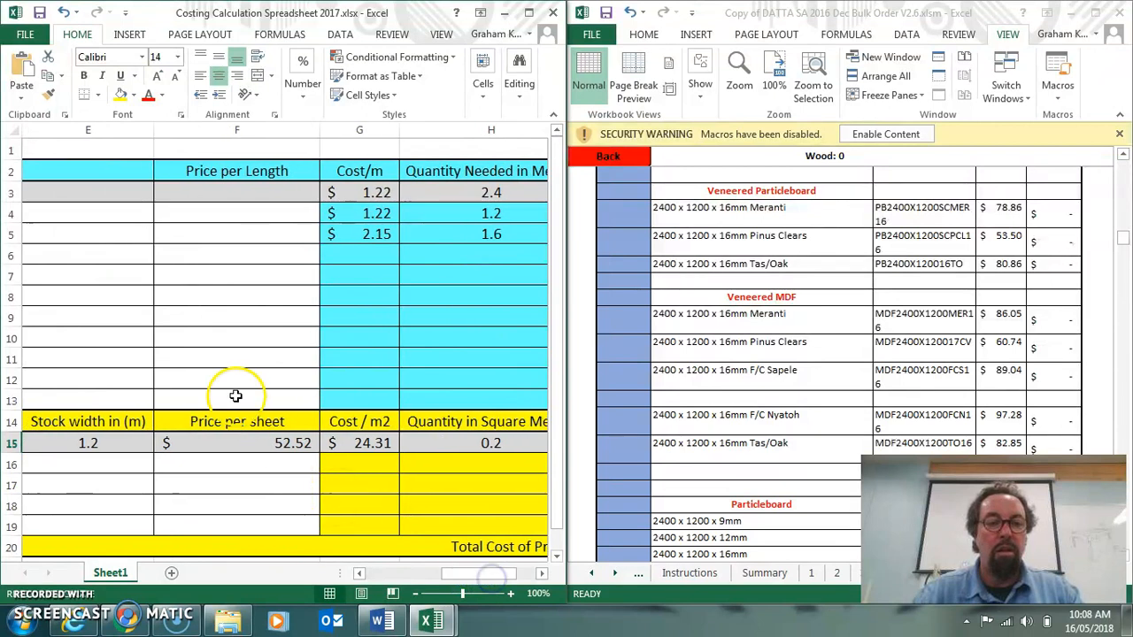
{"action": "left_click", "coordinate": [243, 254]}
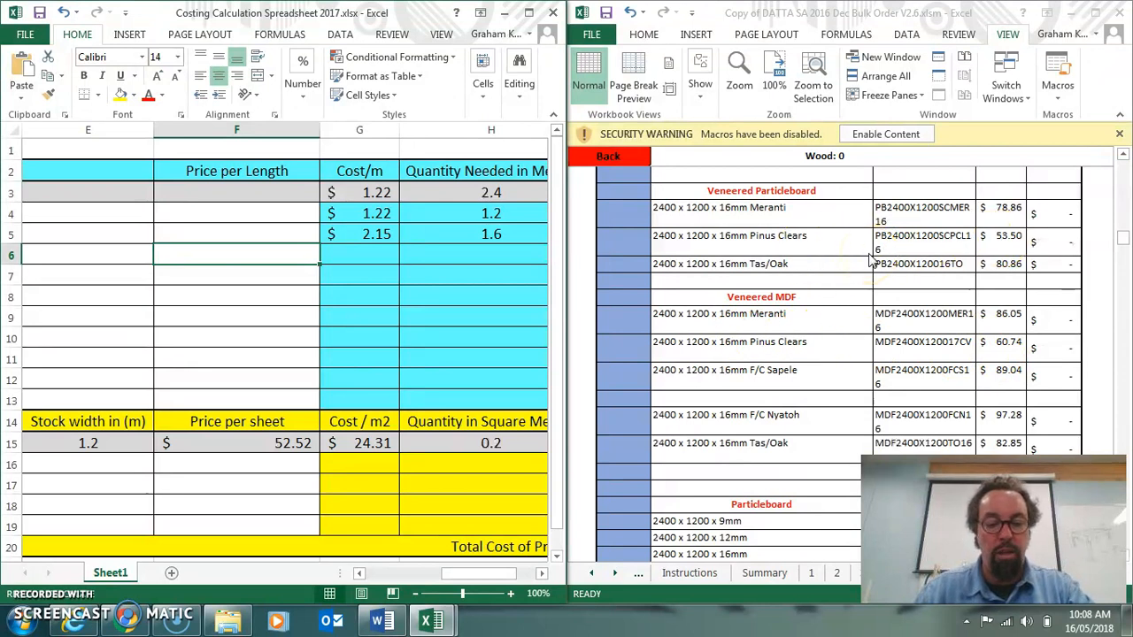
{"action": "type", "text": "53.50"}
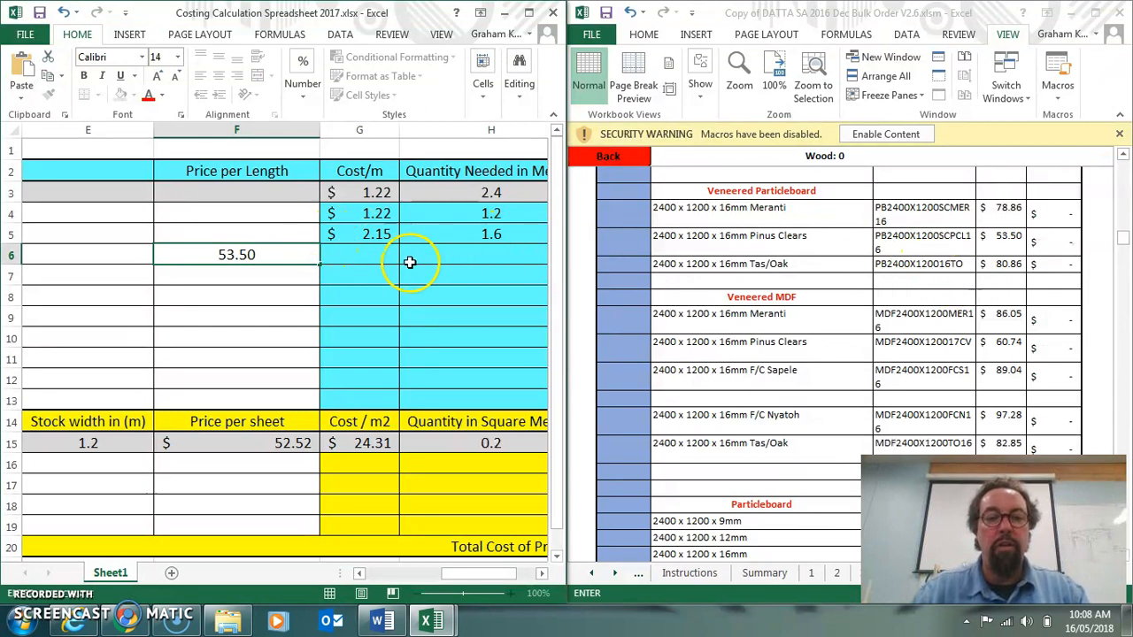
{"action": "left_click", "coordinate": [360, 257]}
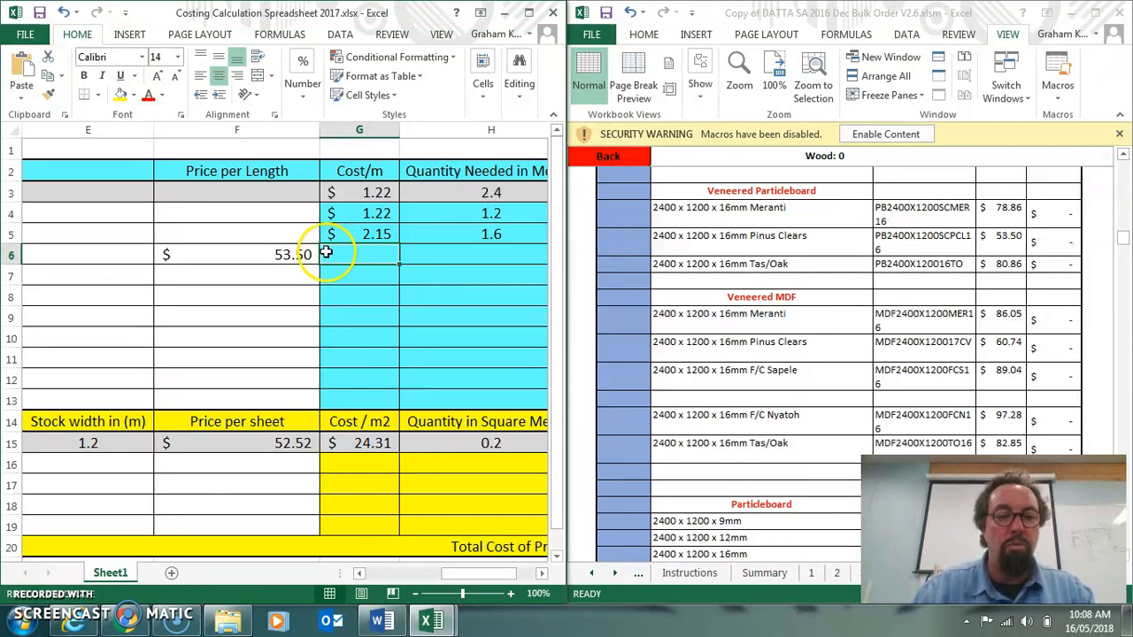
{"action": "left_click", "coordinate": [292, 255]}
{"action": "key", "text": "Delete"}
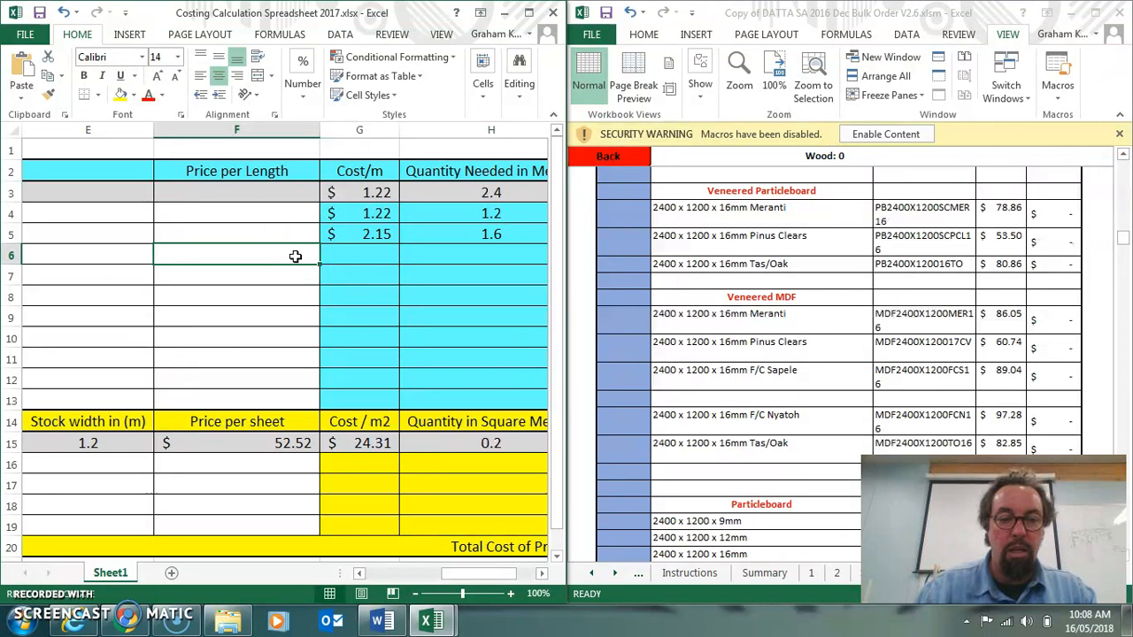
Enter 1200x 600 x 16 as the table top's sheet material in C15
{"action": "left_click", "coordinate": [280, 442]}
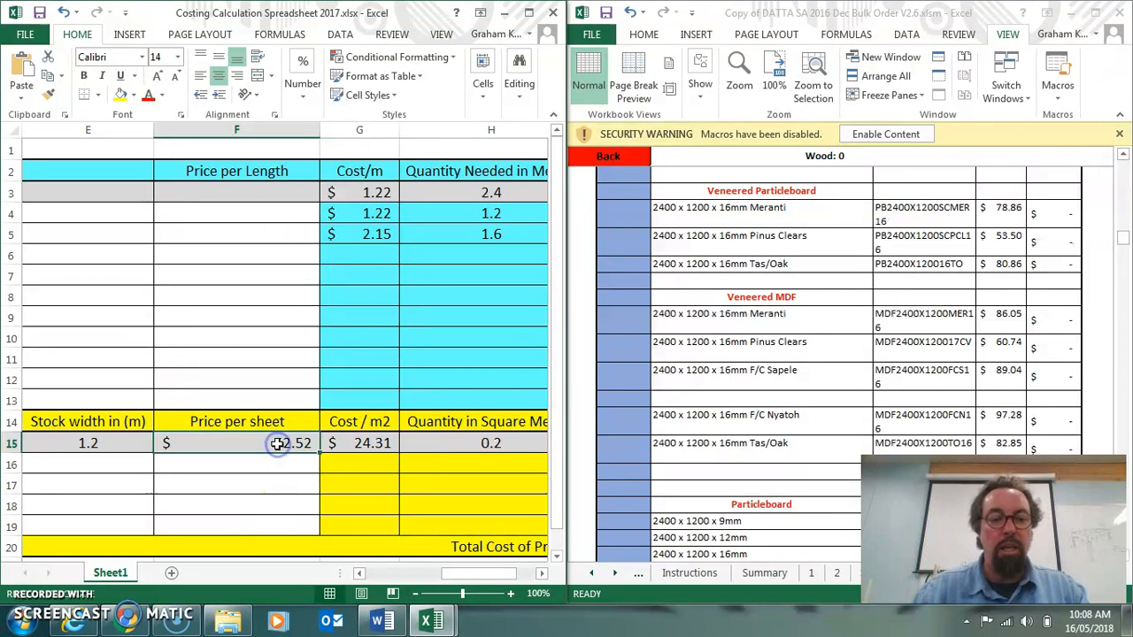
{"action": "left_click_drag", "start_coordinate": [457, 574], "coordinate": [411, 573]}
{"action": "left_click", "coordinate": [224, 443]}
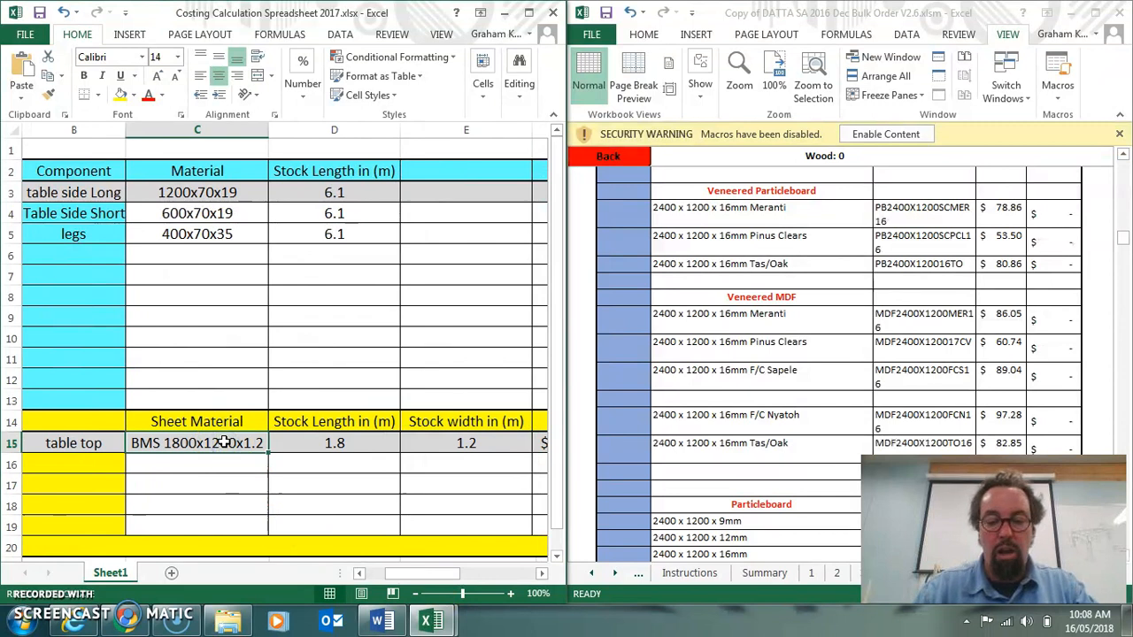
{"action": "type", "text": "1200"}
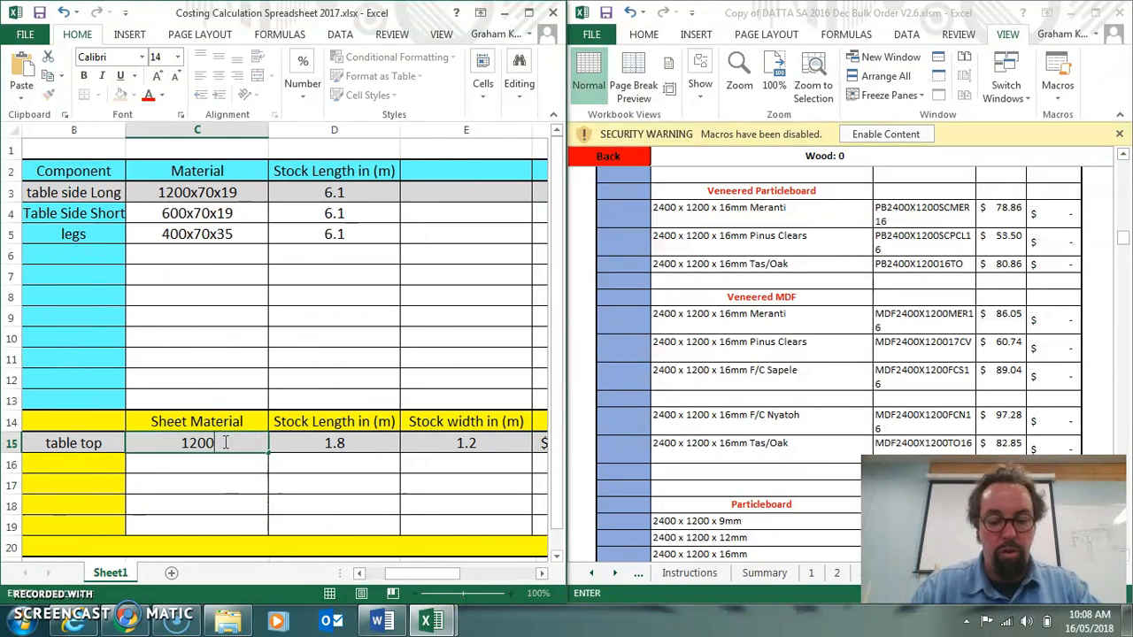
{"action": "type", "text": "x"}
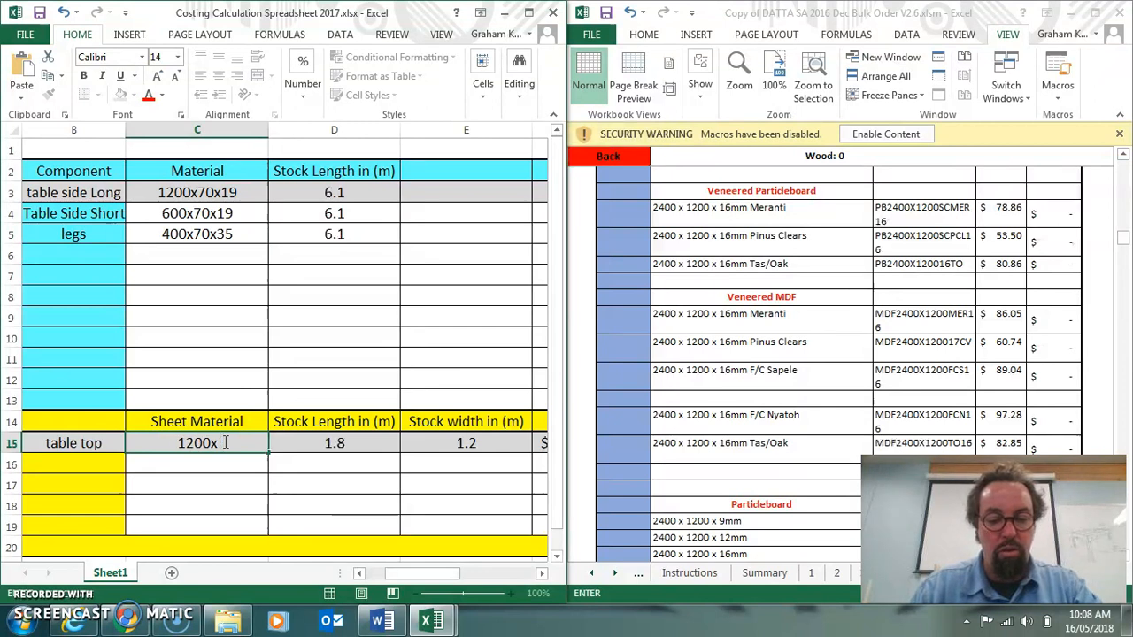
{"action": "type", "text": " 600x"}
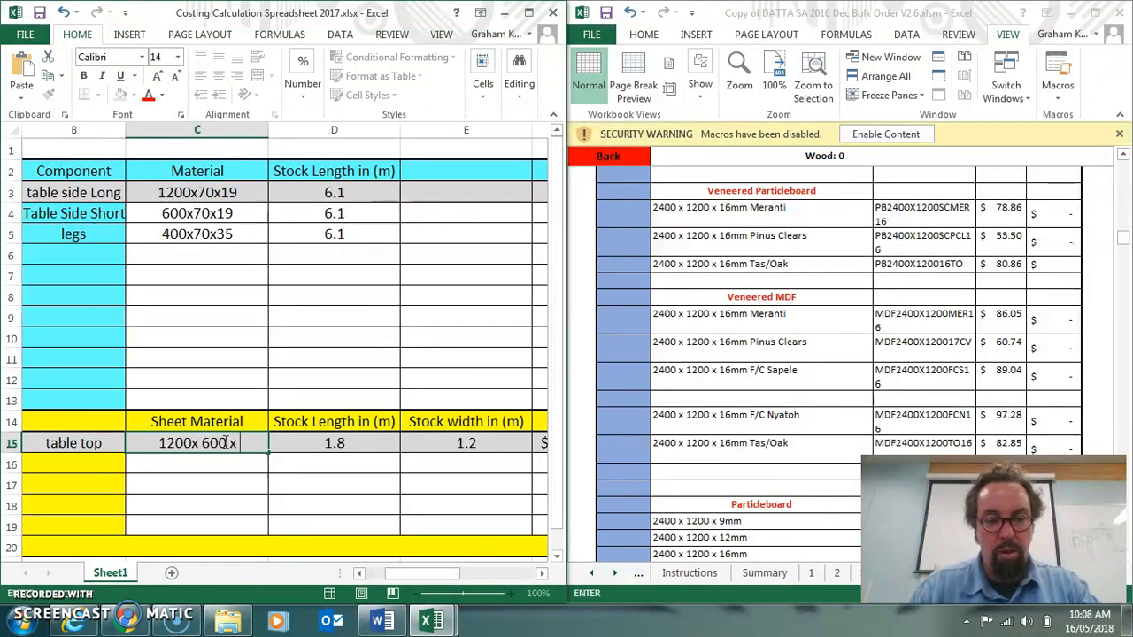
{"action": "key", "text": "BackSpace"}
{"action": "type", "text": "x 16"}
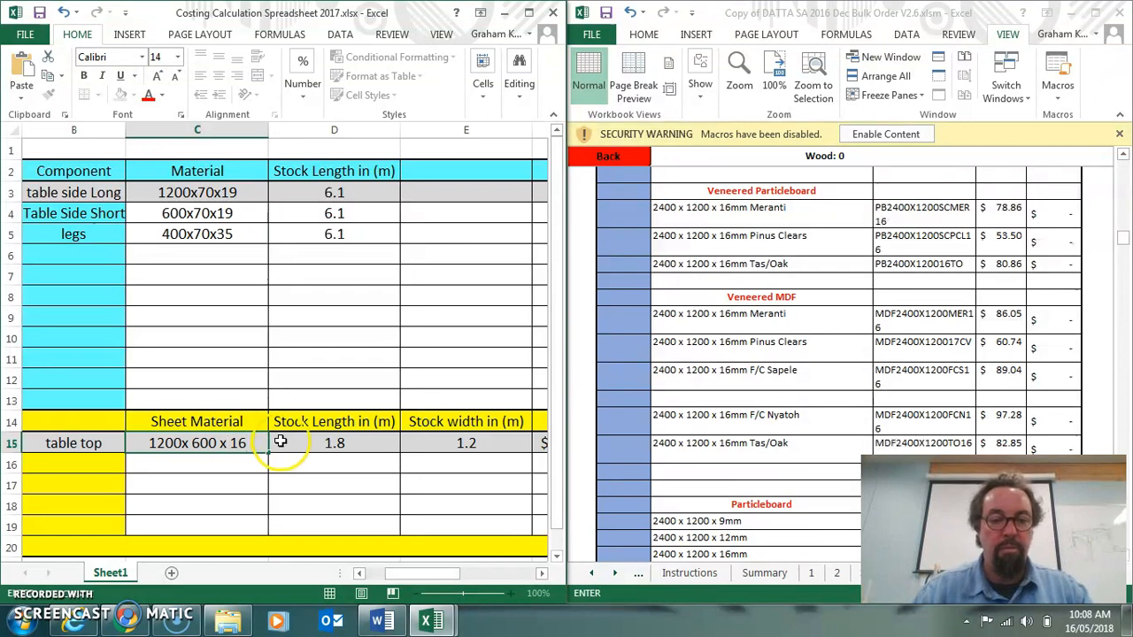
Set the table top's stock length in meters to 2.4 in D15
{"action": "left_click", "coordinate": [336, 445]}
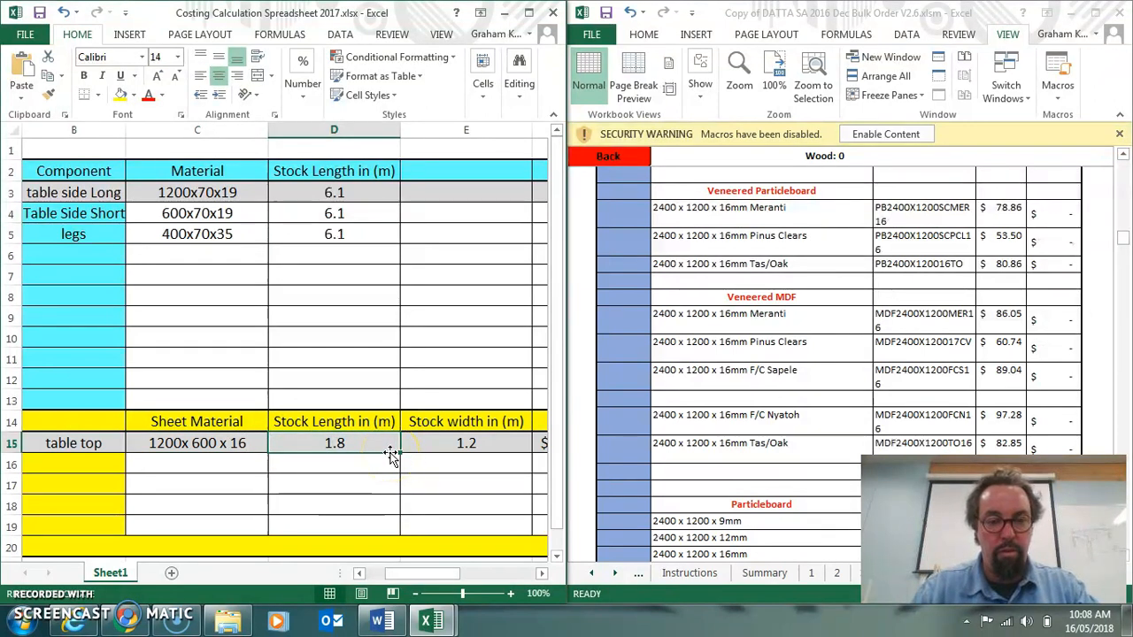
{"action": "type", "text": "1"}
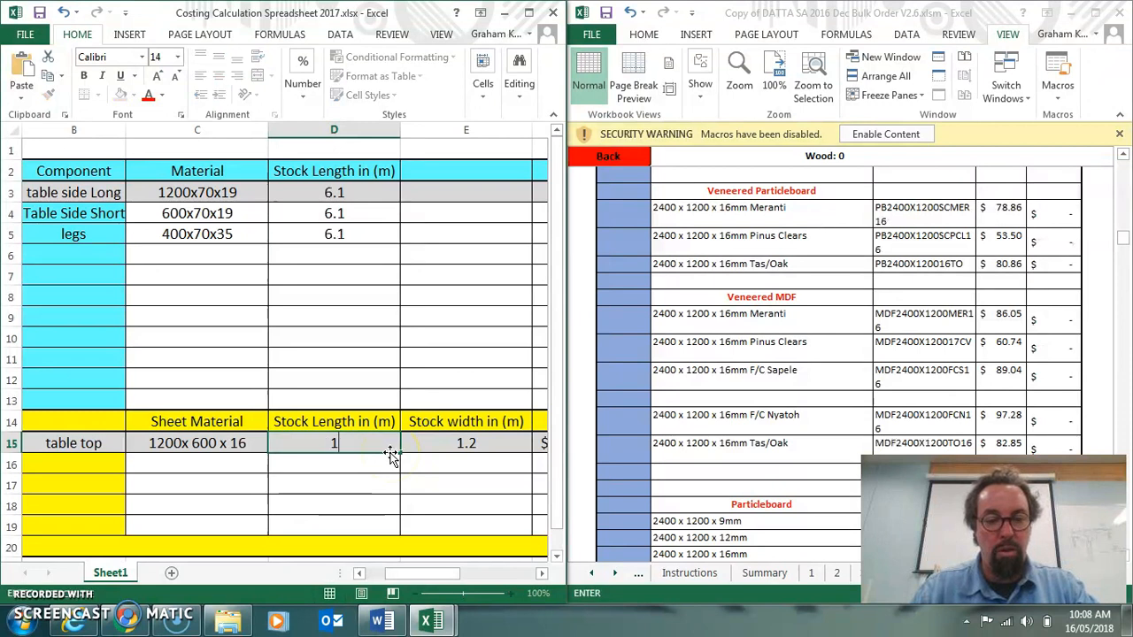
{"action": "type", "text": "200"}
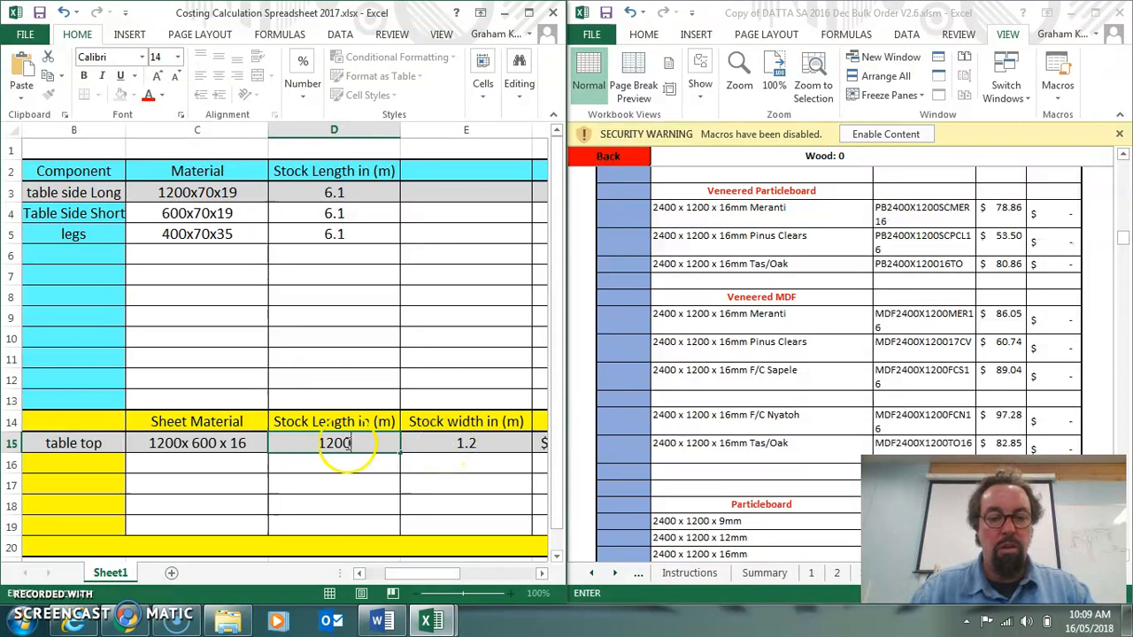
{"action": "double_click", "coordinate": [315, 440]}
{"action": "type", "text": "24"}
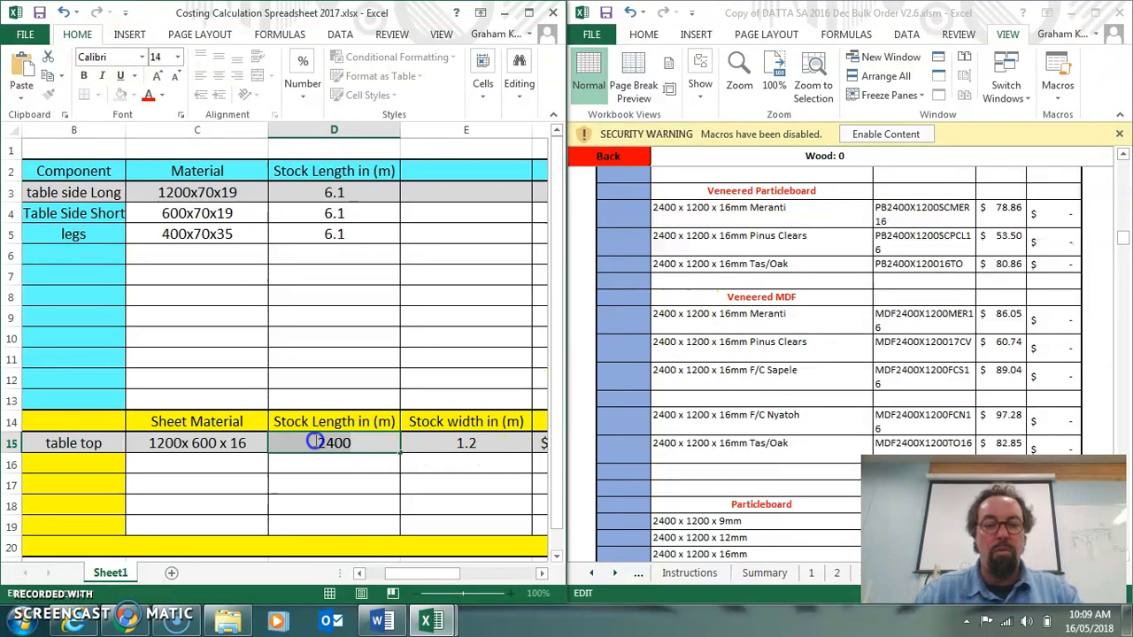
{"action": "double_click", "coordinate": [315, 440]}
{"action": "type", "text": "2."}
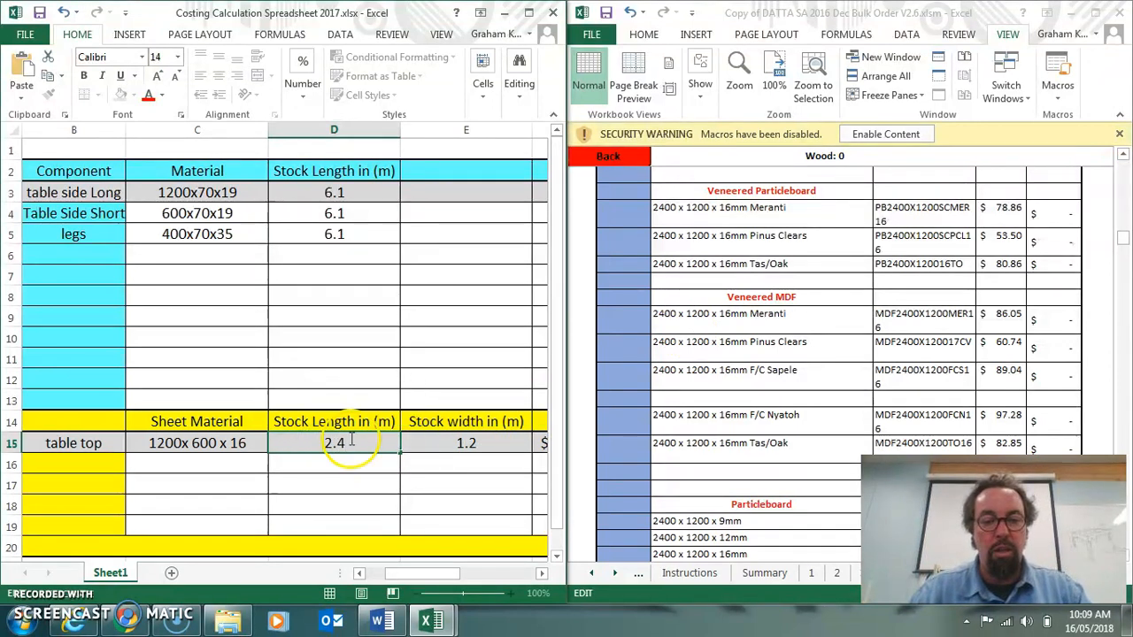
{"action": "left_click", "coordinate": [471, 443]}
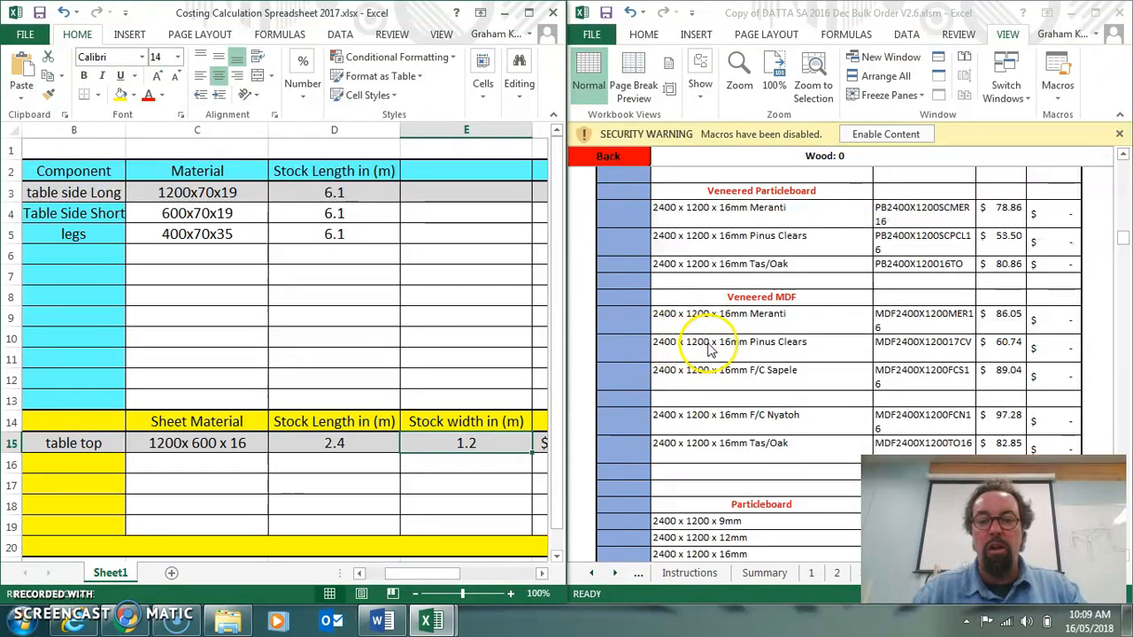
Enter the Pinus Clears veneered particleboard price of 53.50 as the table top's price per sheet in F15
{"action": "left_click_drag", "start_coordinate": [439, 573], "coordinate": [461, 574]}
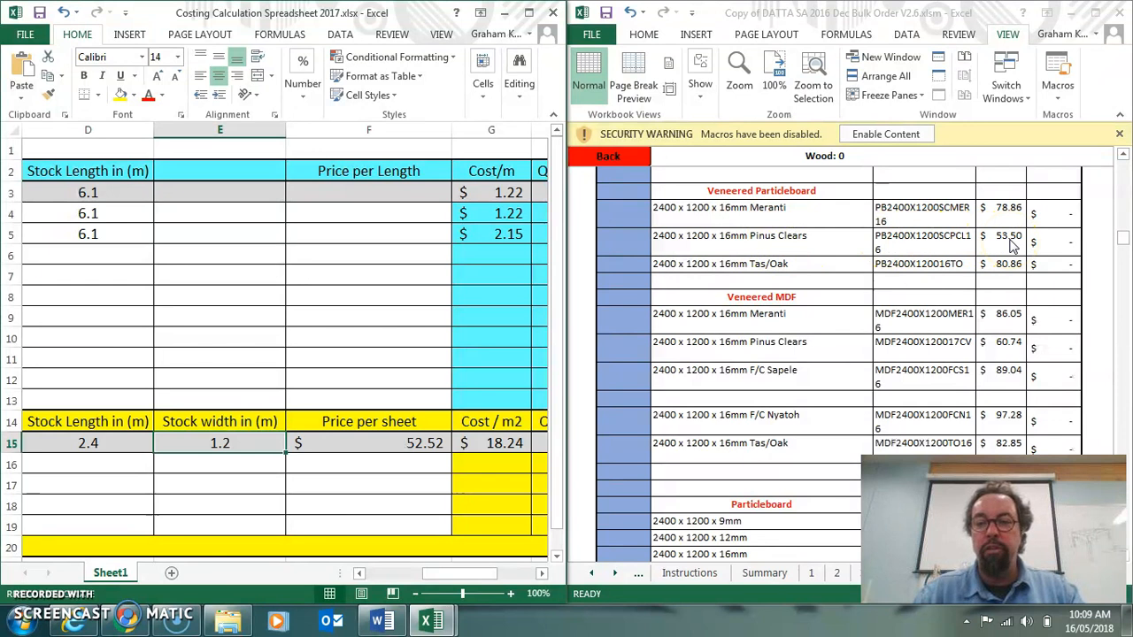
{"action": "left_click", "coordinate": [372, 443]}
{"action": "type", "text": "53.50"}
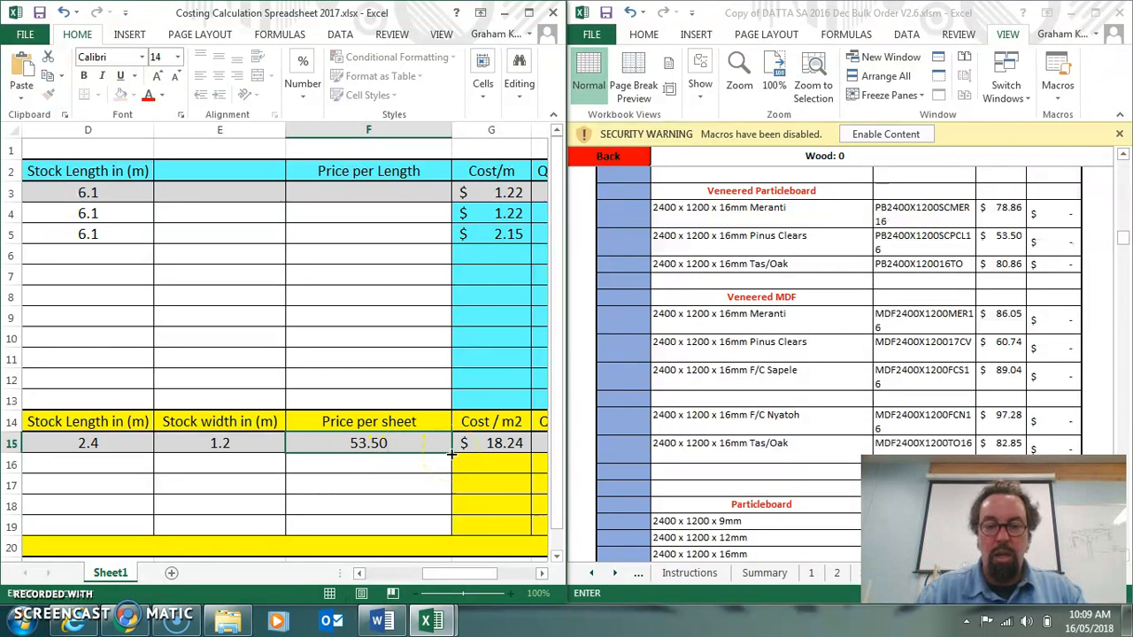
{"action": "key", "text": "Return"}
Enter 0.72 as the table top's quantity in square meters in H15
{"action": "left_click_drag", "start_coordinate": [455, 577], "coordinate": [495, 574]}
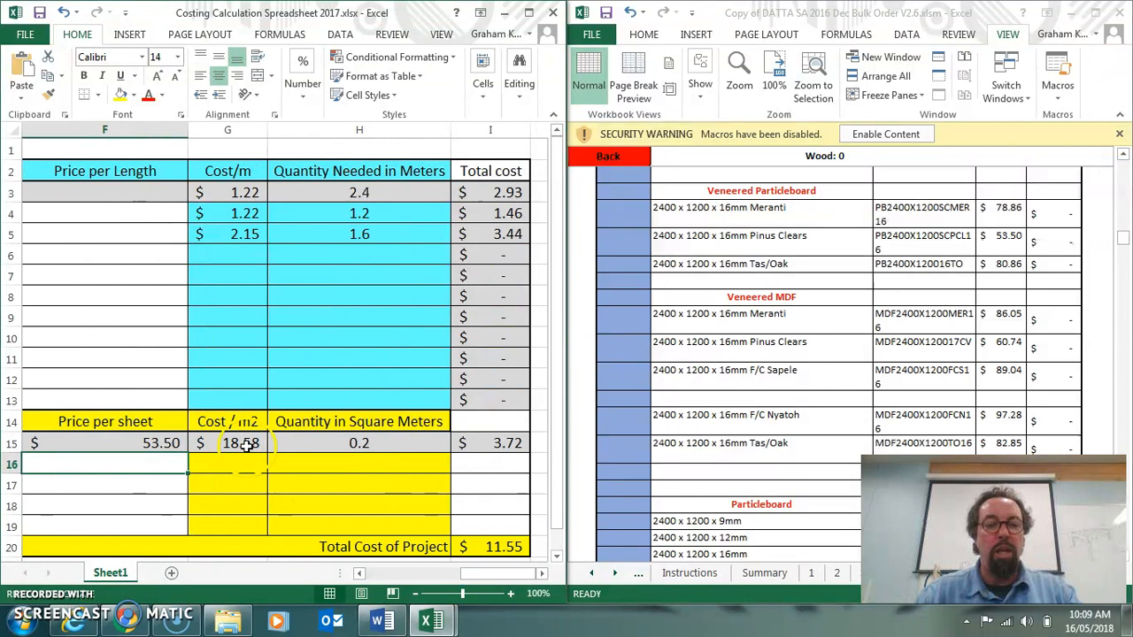
{"action": "left_click", "coordinate": [355, 444]}
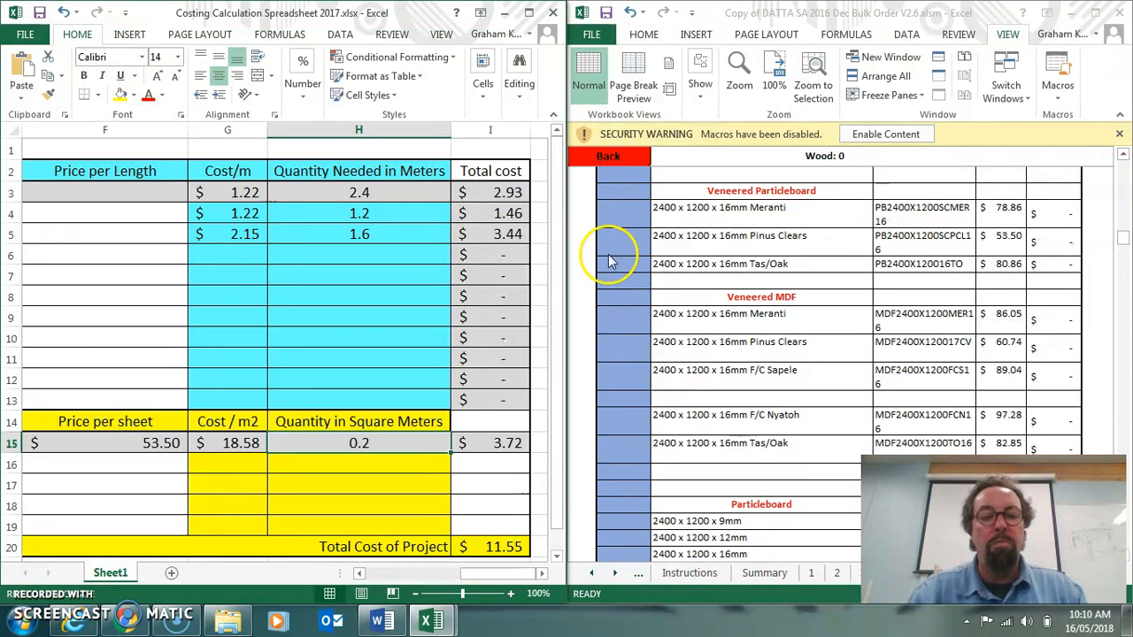
{"action": "left_click_drag", "start_coordinate": [482, 574], "coordinate": [380, 514]}
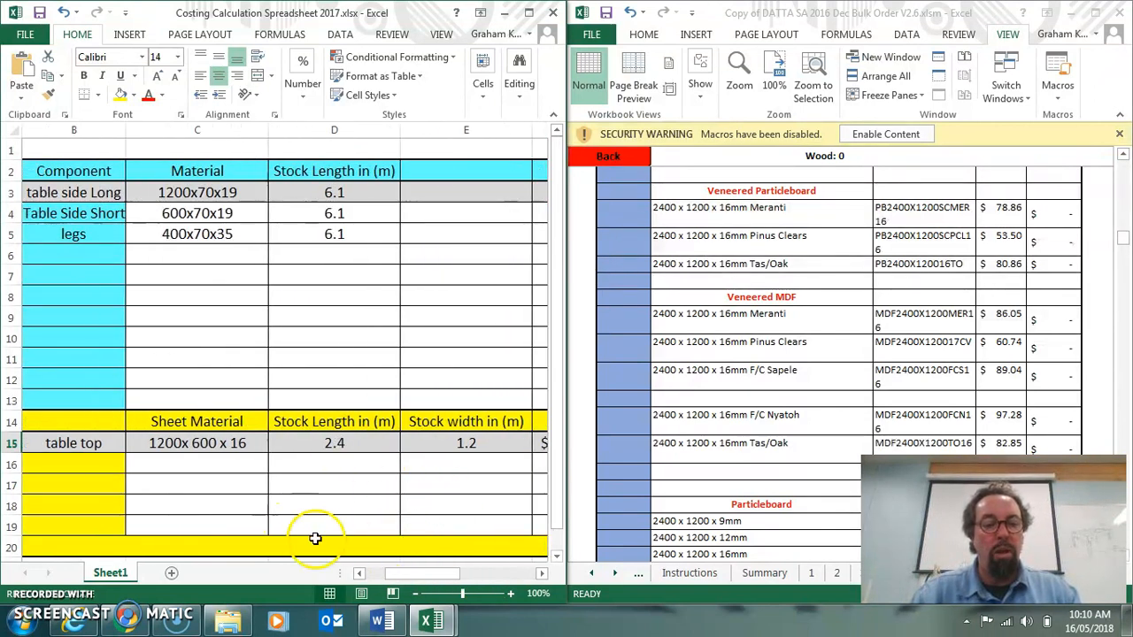
{"action": "left_click", "coordinate": [433, 573]}
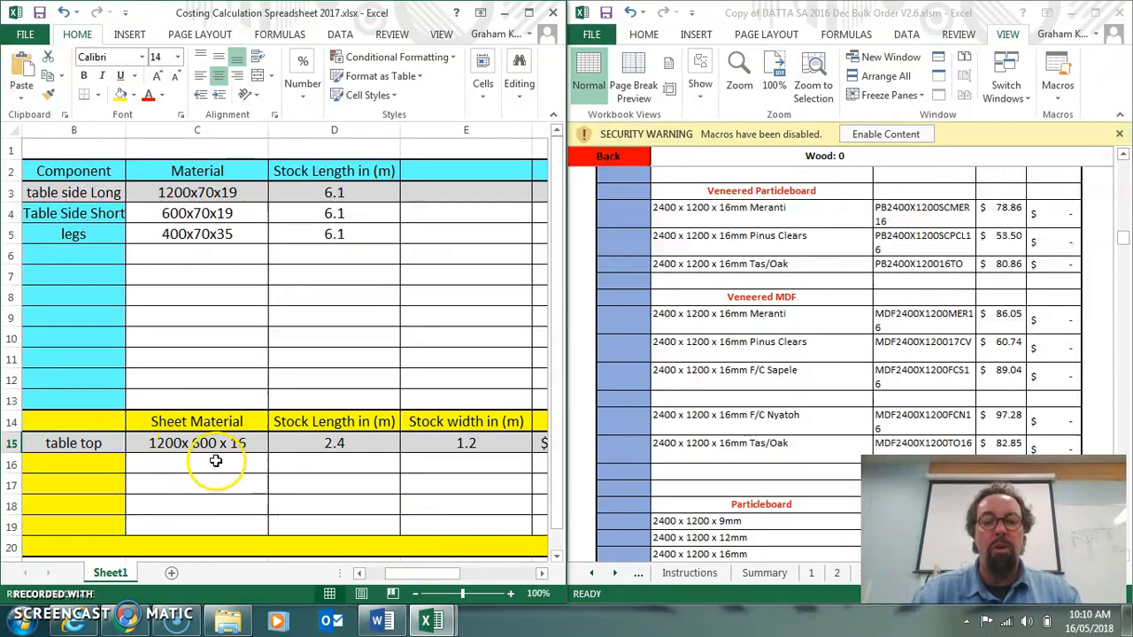
{"action": "left_click_drag", "start_coordinate": [431, 577], "coordinate": [504, 574]}
{"action": "left_click", "coordinate": [364, 443]}
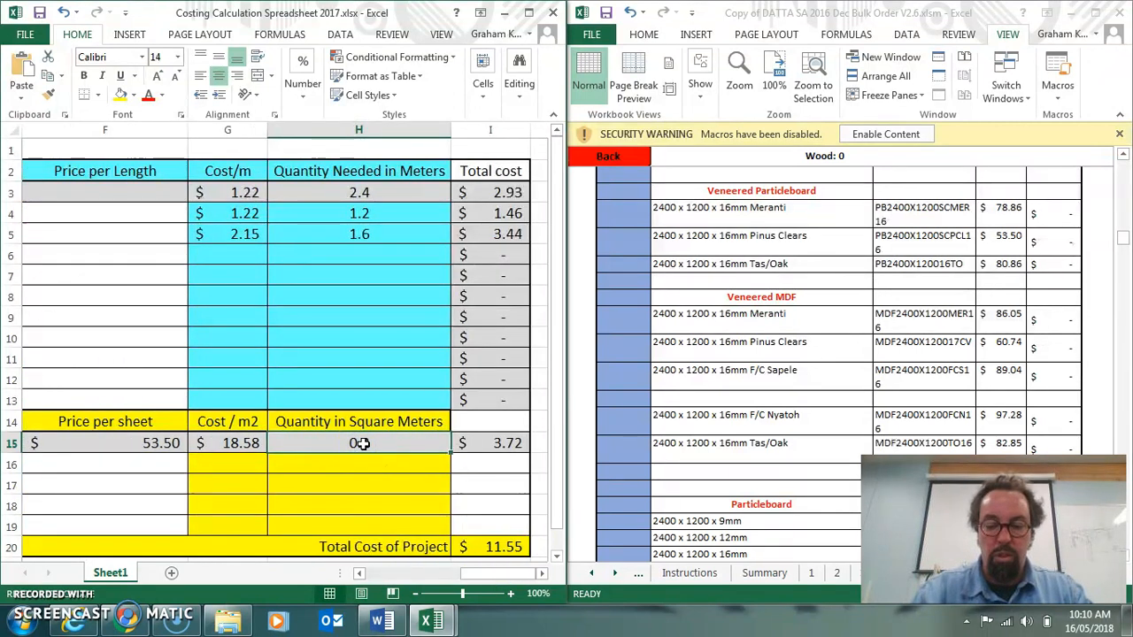
{"action": "type", "text": "0"}
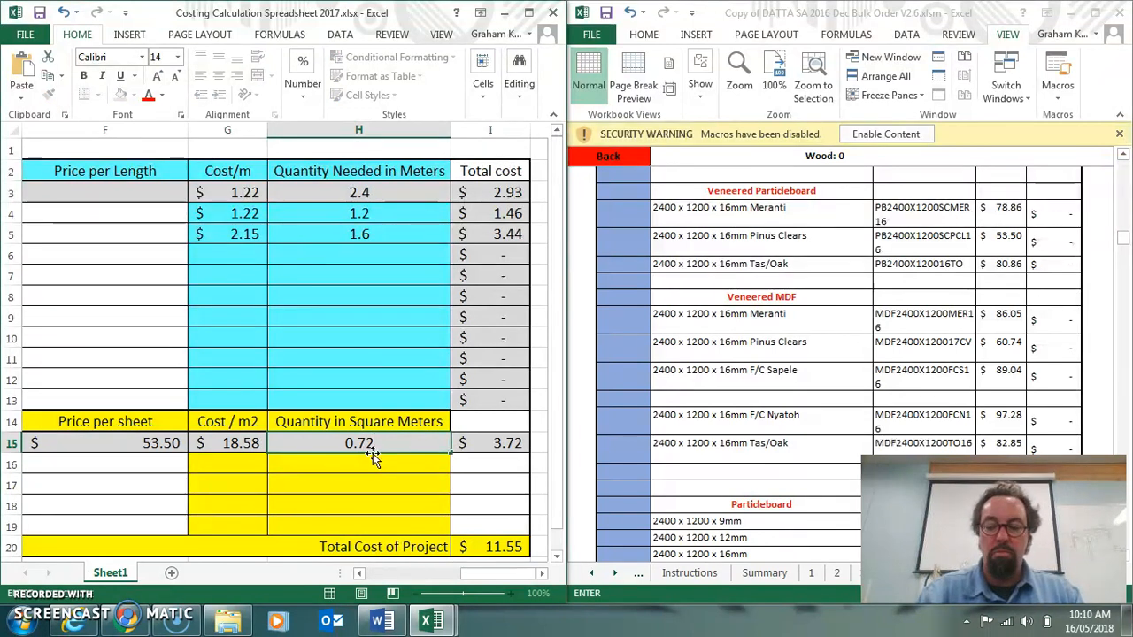
{"action": "key", "text": "Return"}
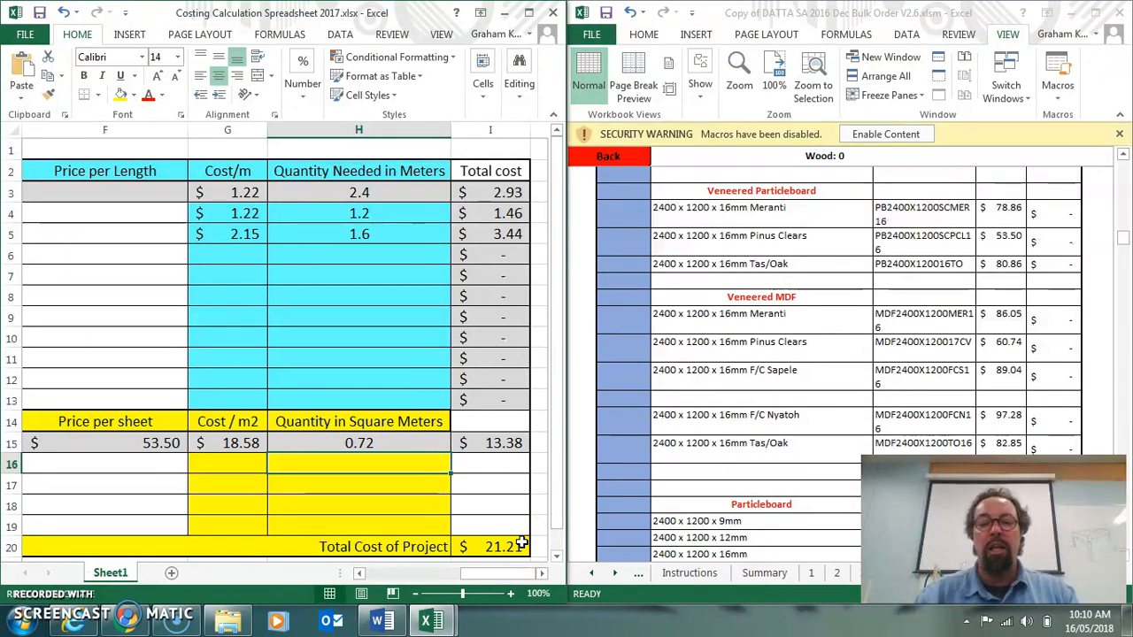
Copy the total cost formula from I15 down through I19 for the remaining sheet material rows
{"action": "left_click", "coordinate": [516, 445]}
{"action": "left_click_drag", "start_coordinate": [529, 452], "coordinate": [530, 530]}
{"action": "left_click_drag", "start_coordinate": [452, 485], "coordinate": [427, 489]}
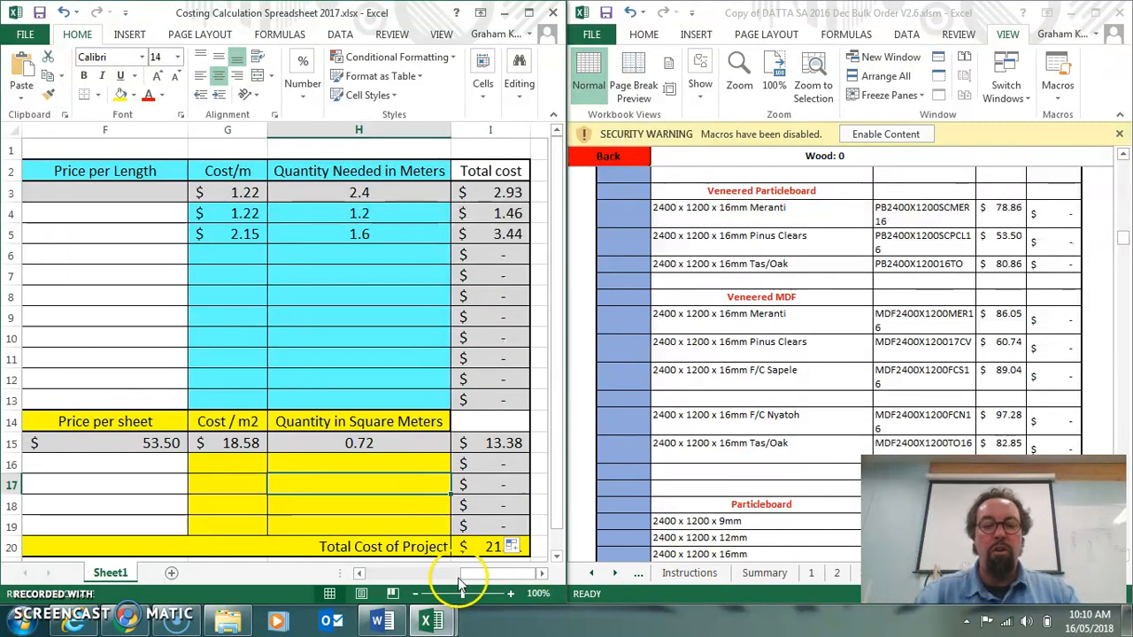
Review the table top row's material, stock size, sheet price, quantity and total cost across the costing spreadsheet
{"action": "left_click_drag", "start_coordinate": [479, 575], "coordinate": [387, 576]}
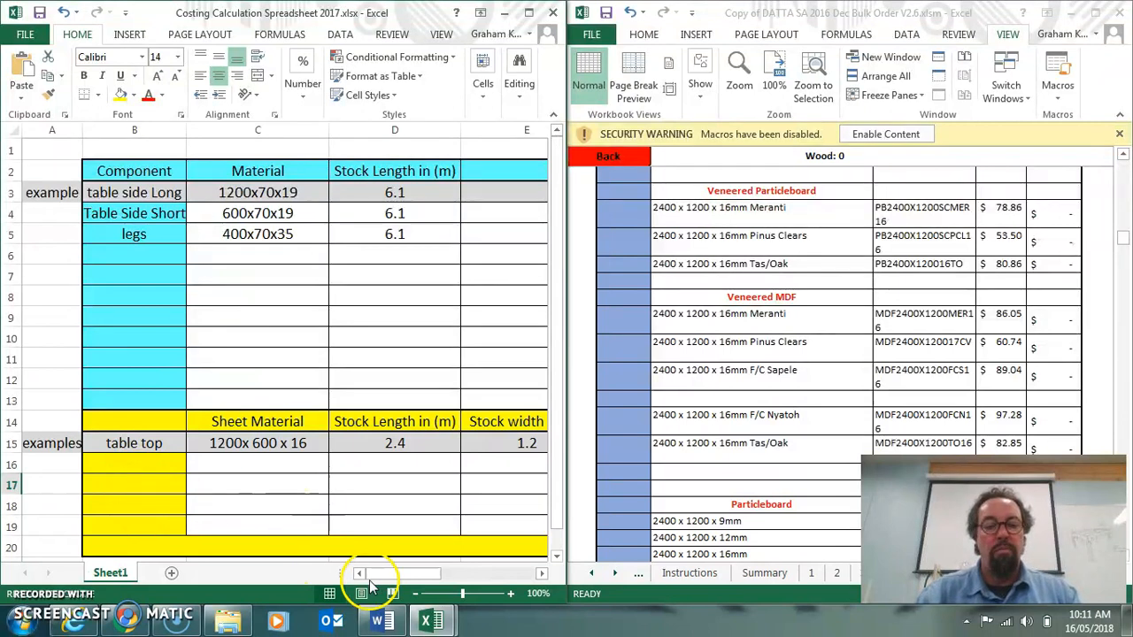
{"action": "left_click_drag", "start_coordinate": [392, 576], "coordinate": [416, 576]}
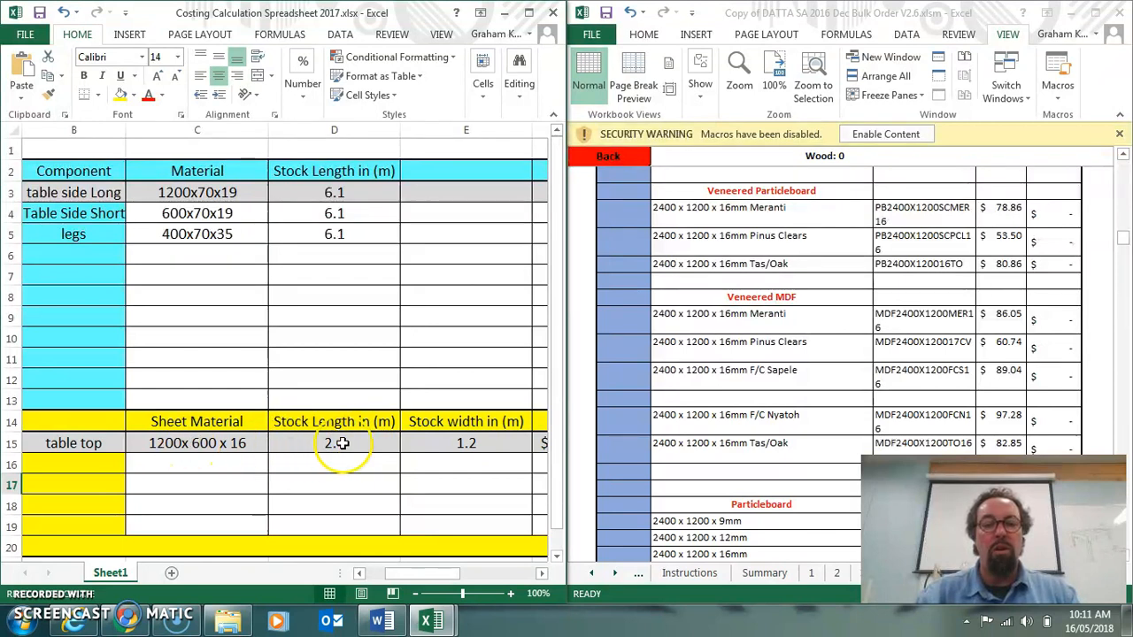
{"action": "left_click_drag", "start_coordinate": [434, 580], "coordinate": [451, 578]}
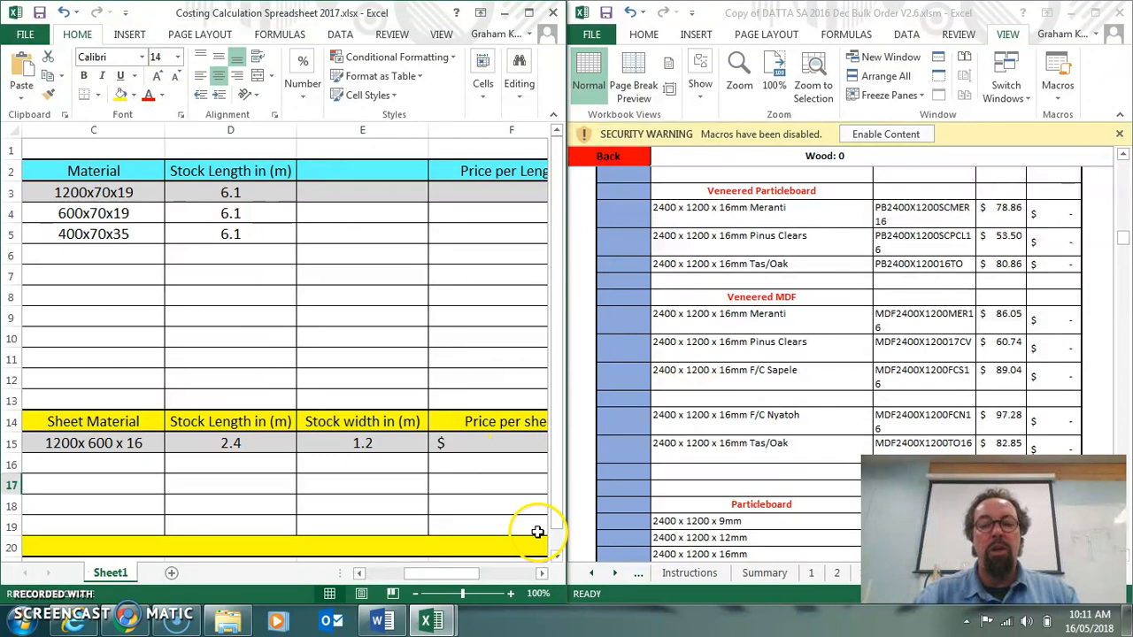
{"action": "mouse_move", "coordinate": [459, 583]}
{"action": "left_mouse_down"}
{"action": "mouse_move", "coordinate": [481, 582]}
{"action": "mouse_move", "coordinate": [468, 581]}
{"action": "left_mouse_up"}
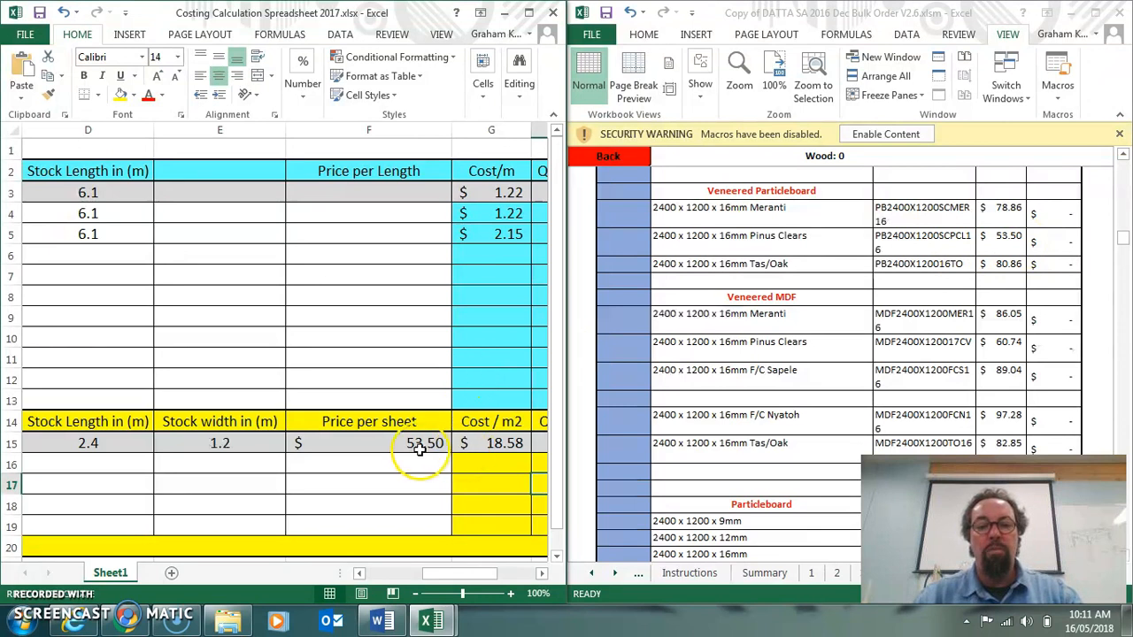
{"action": "left_click_drag", "start_coordinate": [467, 580], "coordinate": [484, 580]}
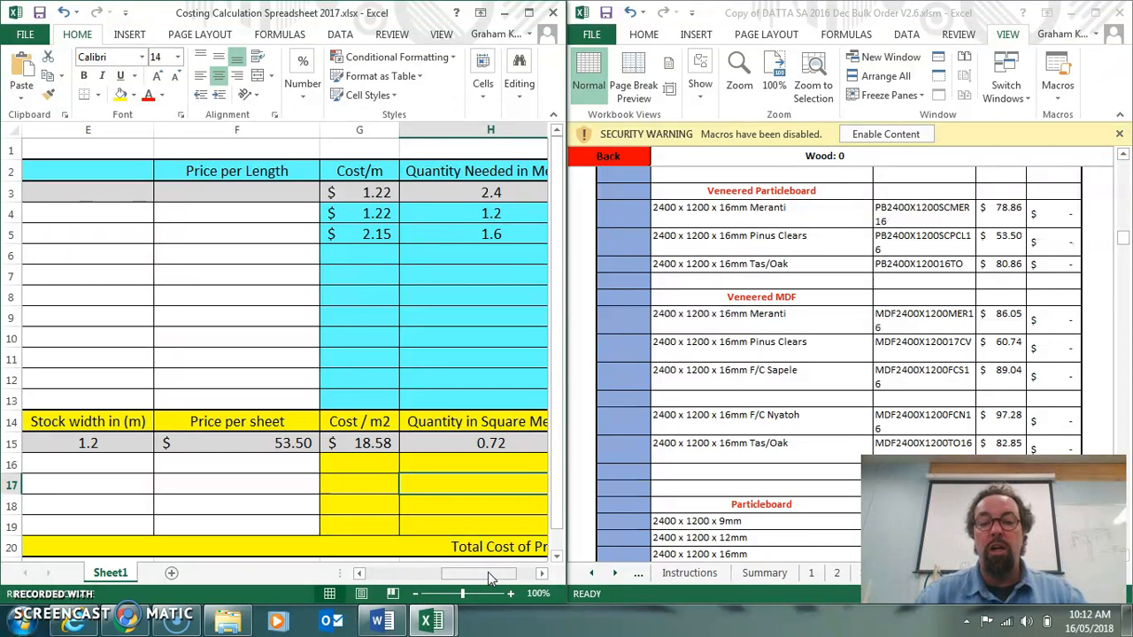
{"action": "left_click_drag", "start_coordinate": [488, 572], "coordinate": [516, 573]}
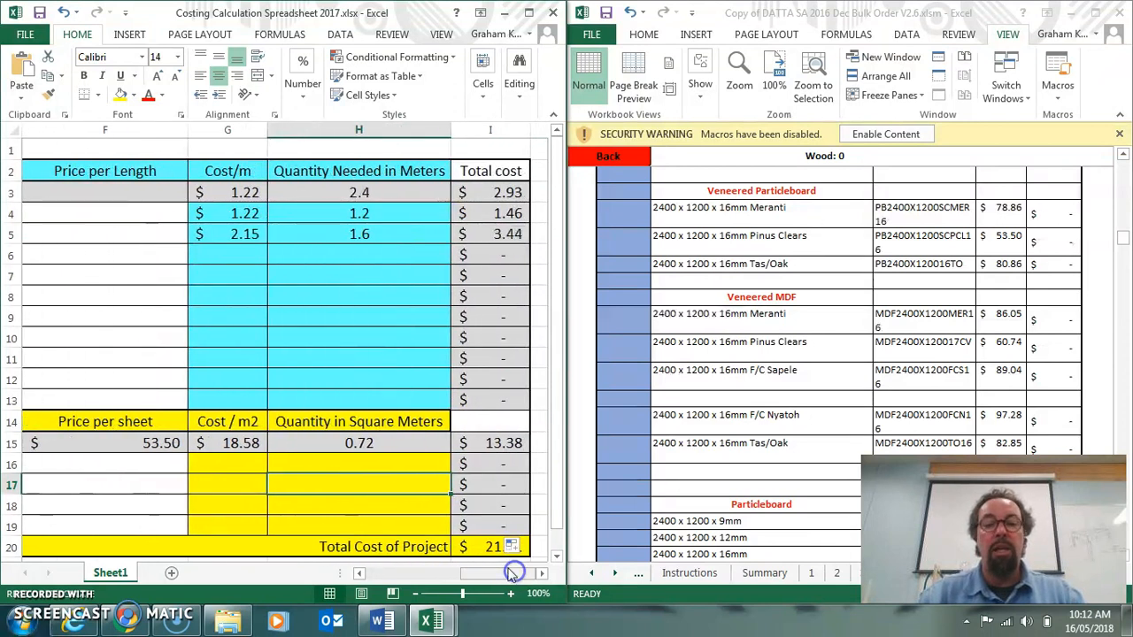
{"action": "left_click", "coordinate": [513, 445]}
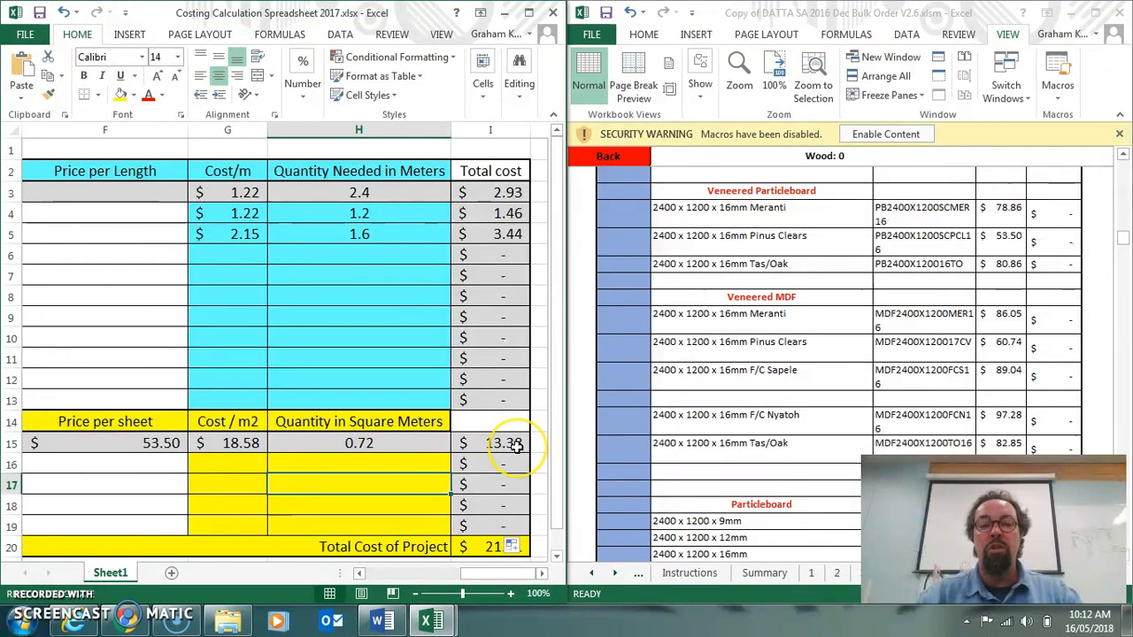
{"action": "left_click_drag", "start_coordinate": [494, 574], "coordinate": [421, 582]}
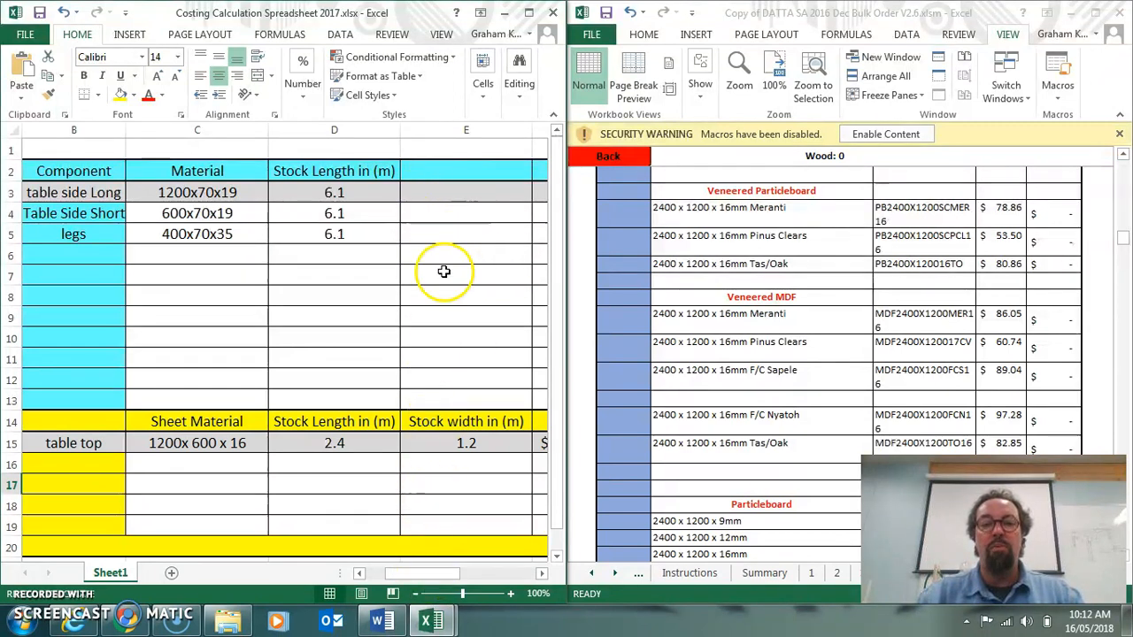
{"action": "left_click_drag", "start_coordinate": [428, 582], "coordinate": [507, 576]}
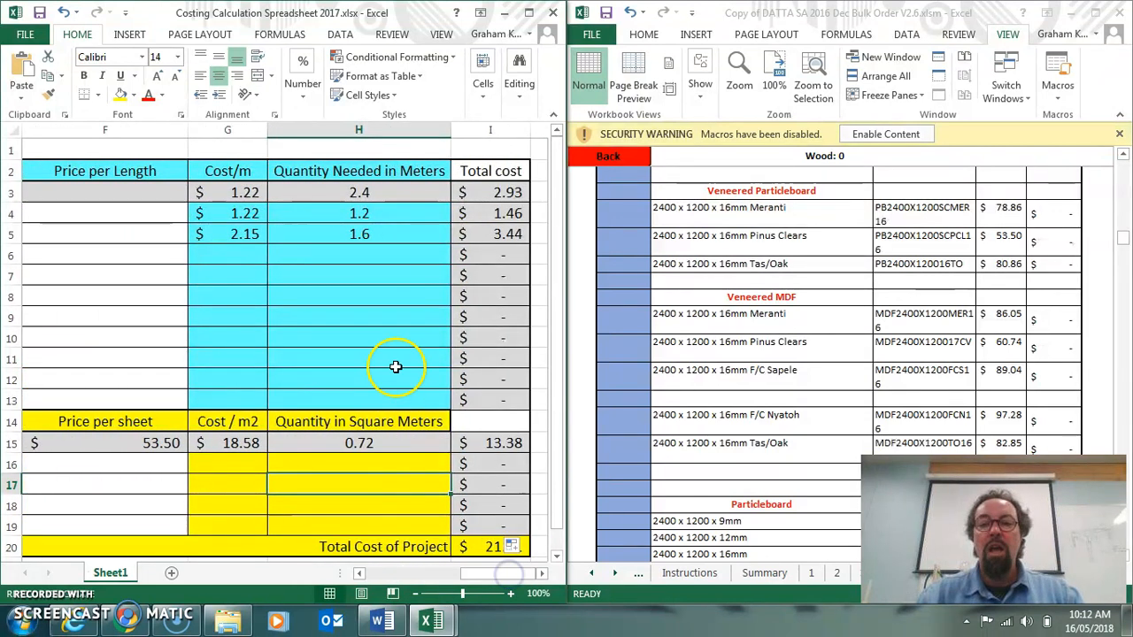